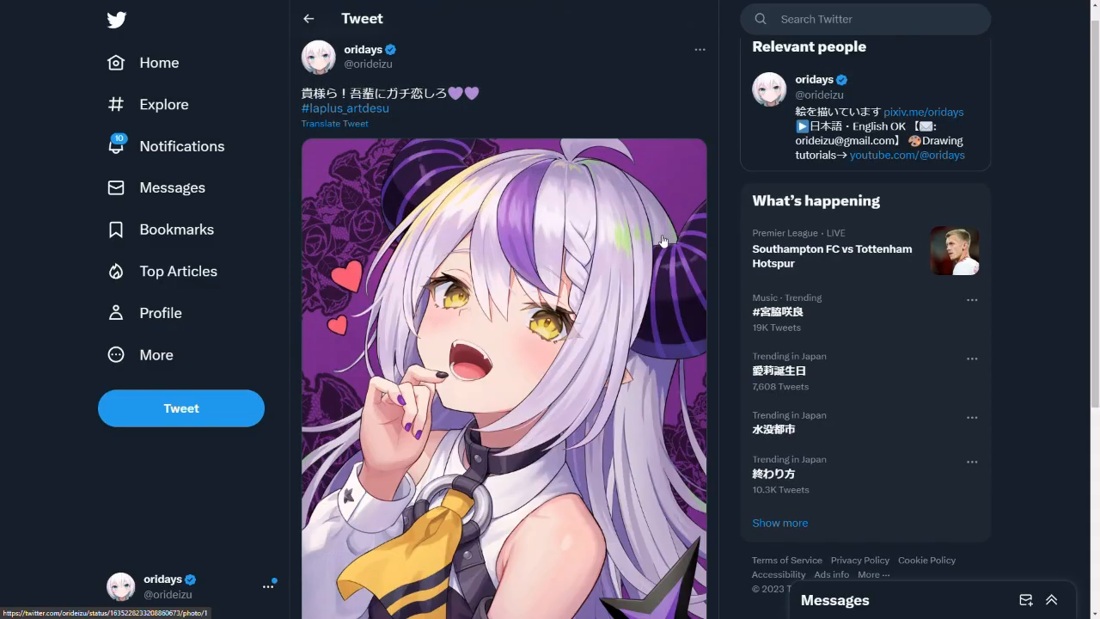
Step: Look over the posted character illustration in the March 13 tweet
scroll(958, 274, "down", 1)
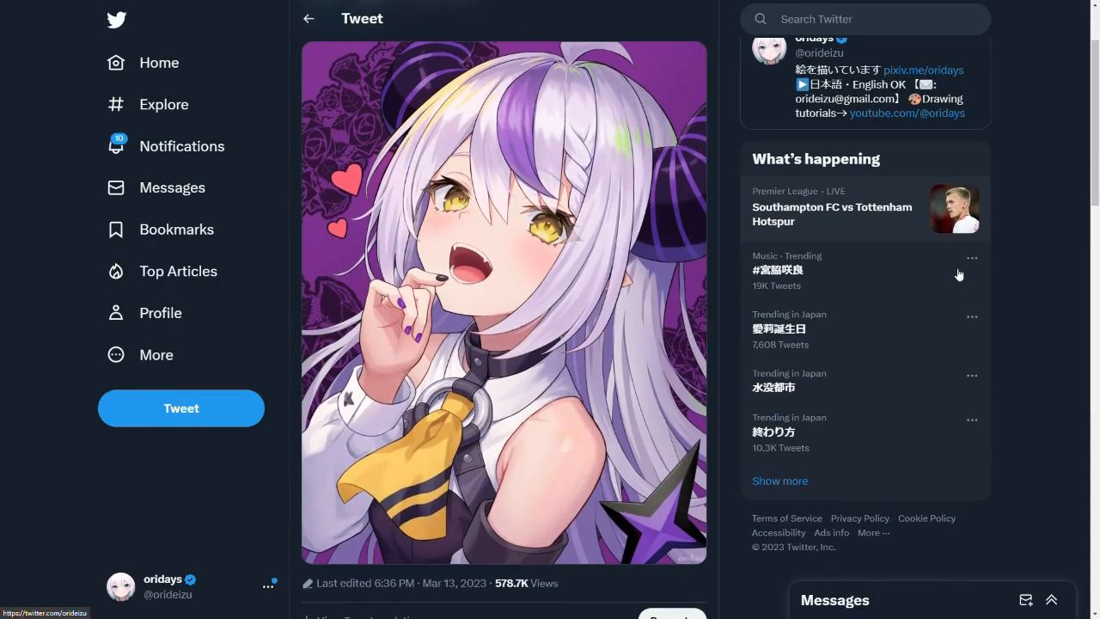
scroll(958, 274, "down", 3)
scroll(959, 274, "up", 2)
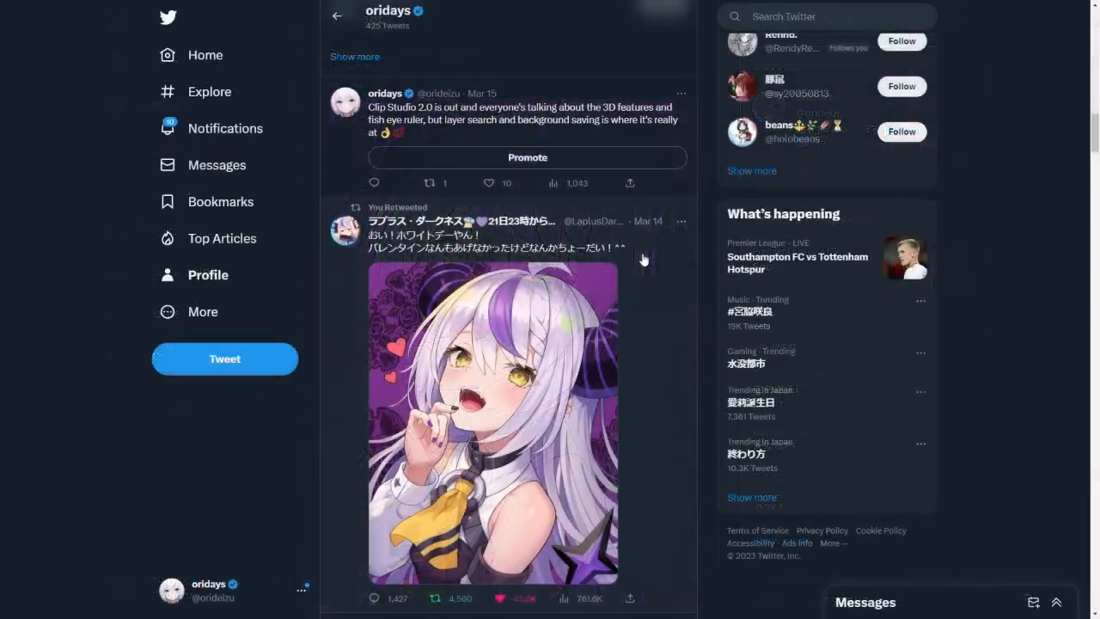
Step: Open the retweeted March 14 post with the same illustration and look through it at 125% page zoom
left_click(645, 257)
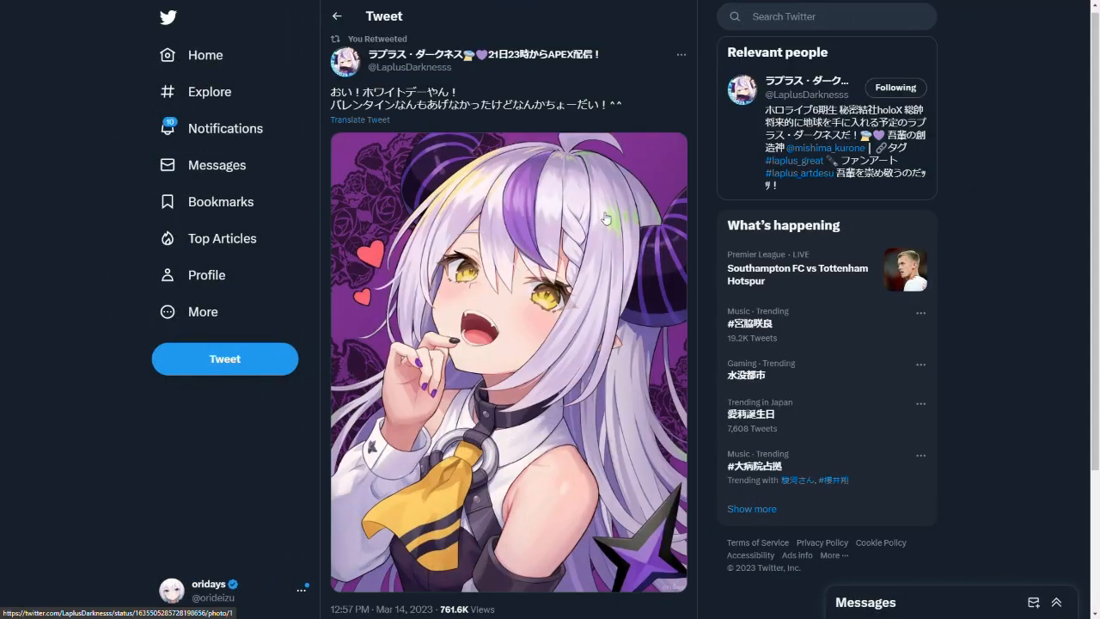
key("ctrl+plus")
key("ctrl+plus")
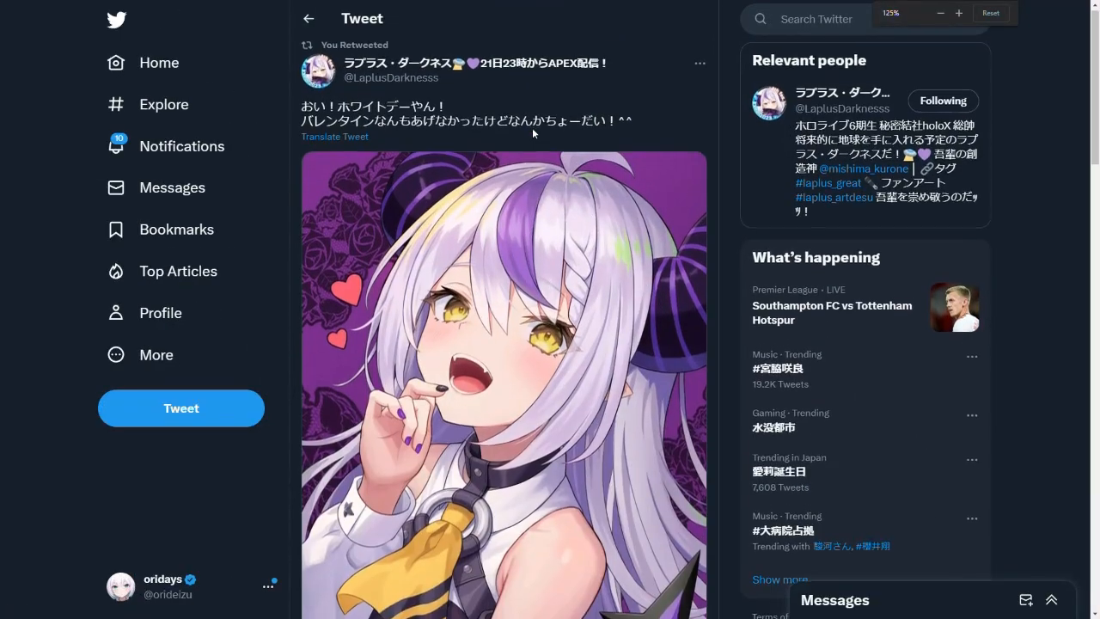
scroll(532, 135, "down", 3)
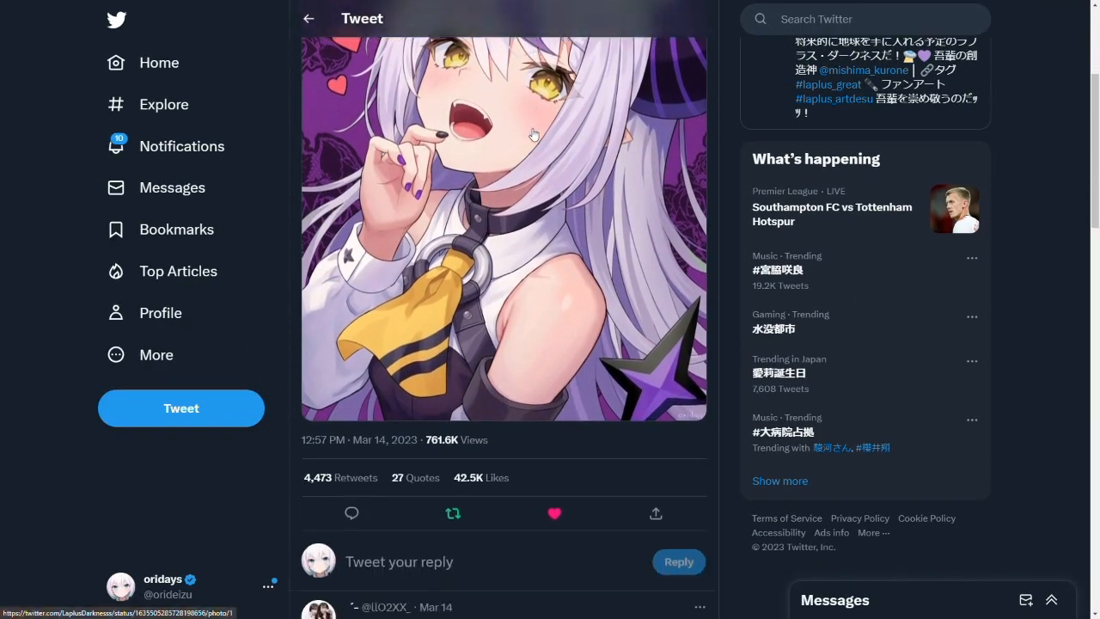
scroll(533, 135, "up", 1)
scroll(532, 135, "up", 2)
scroll(533, 134, "down", 1)
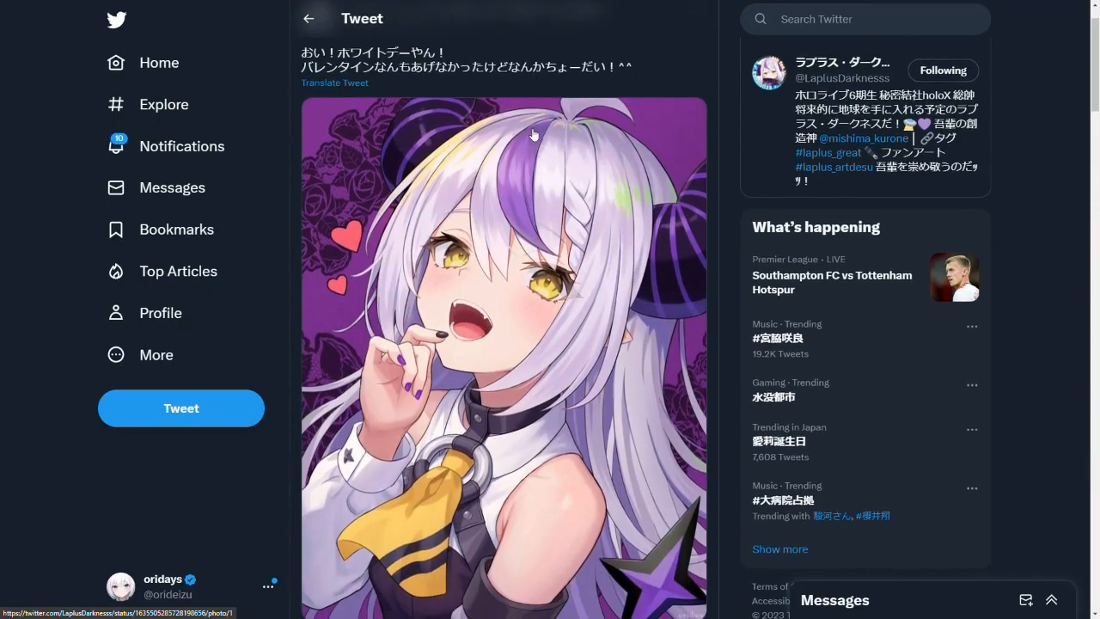
Step: View the post's illustration full size with the page zoom at 110%, and close it
left_click(532, 133)
key("ctrl+minus")
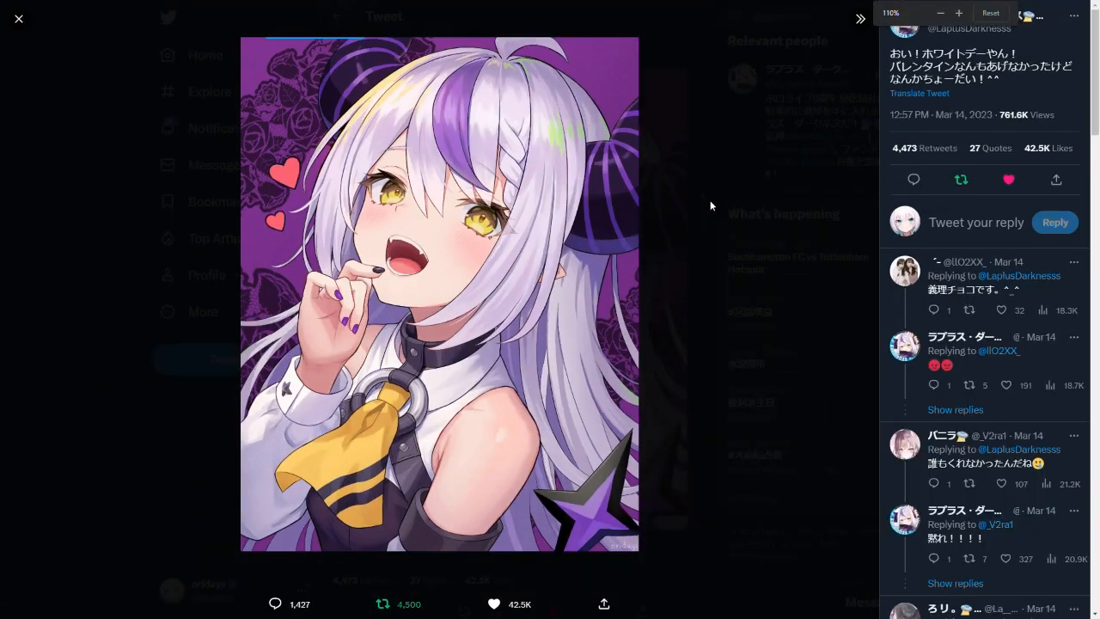
left_click(710, 202)
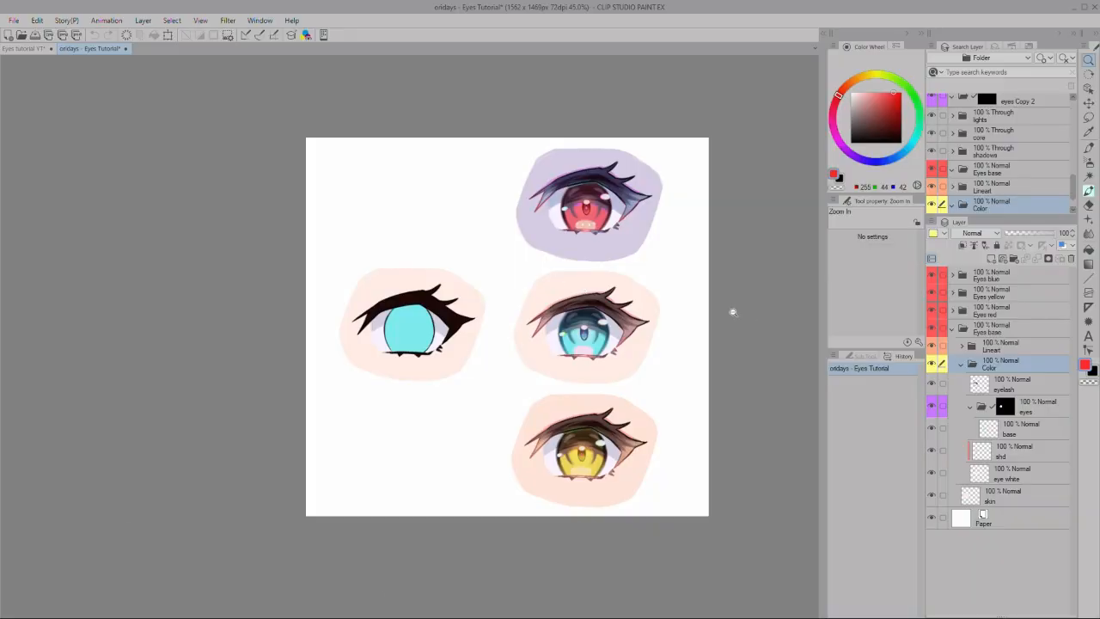
Step: Switch to Clip Studio Paint and toggle the Lineart and Color folders of the eye drawing to check what each contains
left_click(730, 312)
left_click(624, 297)
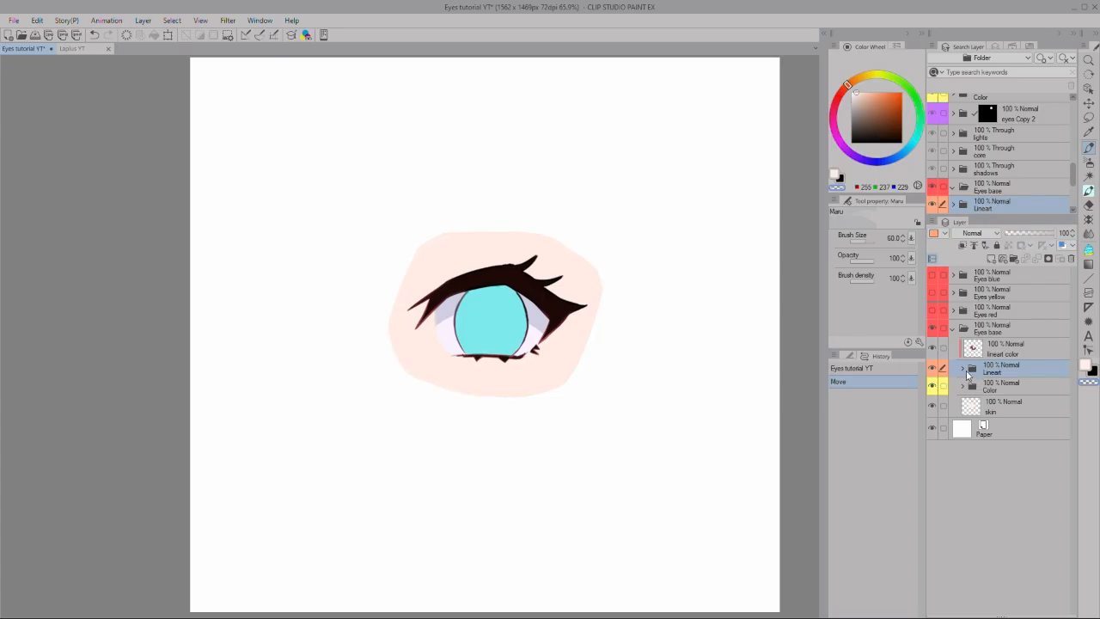
left_click(933, 368)
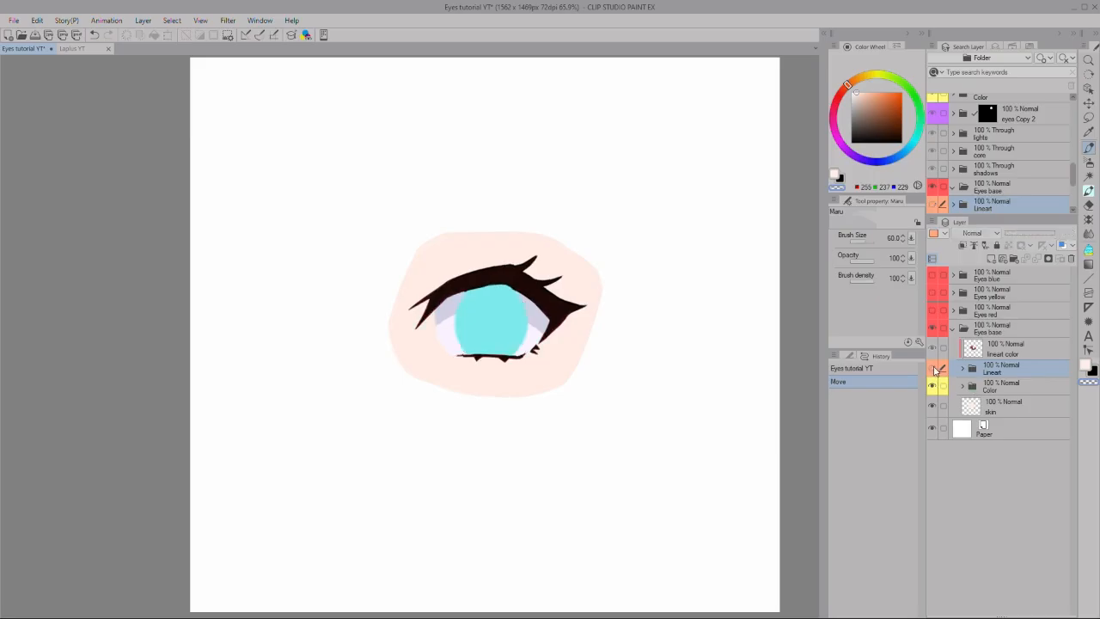
left_click(933, 369)
left_click(933, 386)
left_click(933, 386)
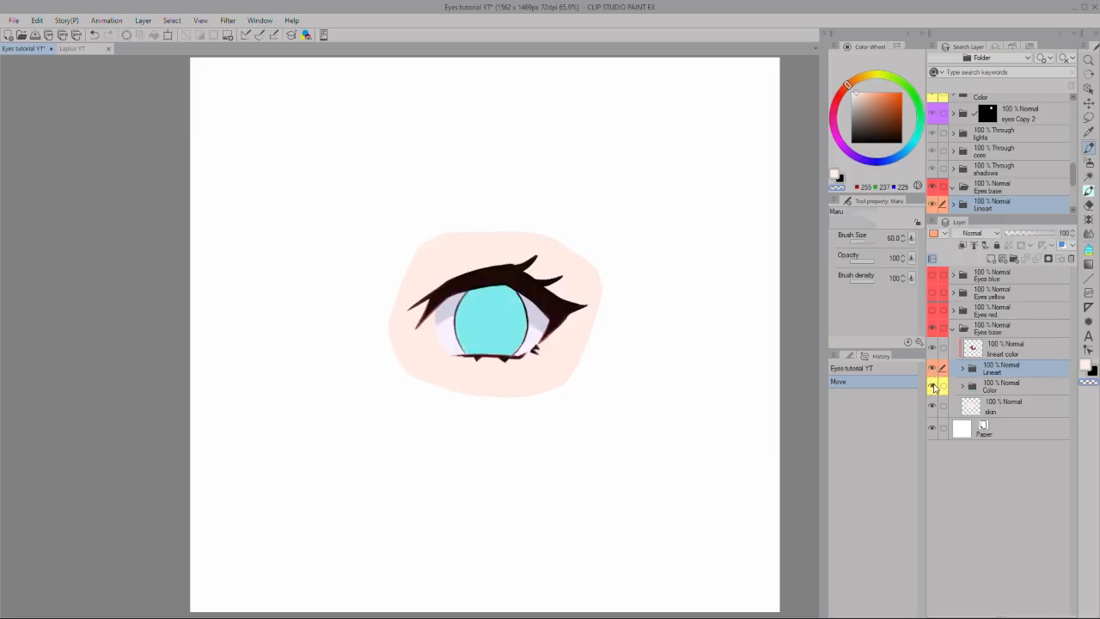
Step: Expand the Color folder and toggle its shd layer off and on to check the eye-white shading
left_click(962, 385)
left_click(933, 536)
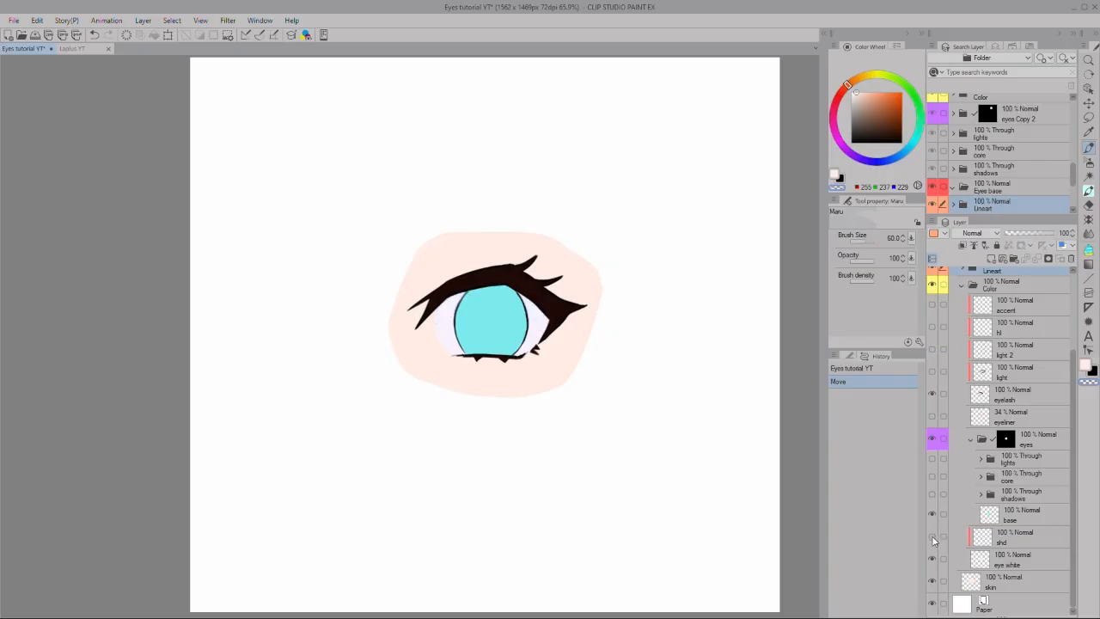
left_click(932, 536)
Step: Expand the Lineart folder and hide its eyes layer so the iris outline is removed
scroll(971, 359, "up", 2)
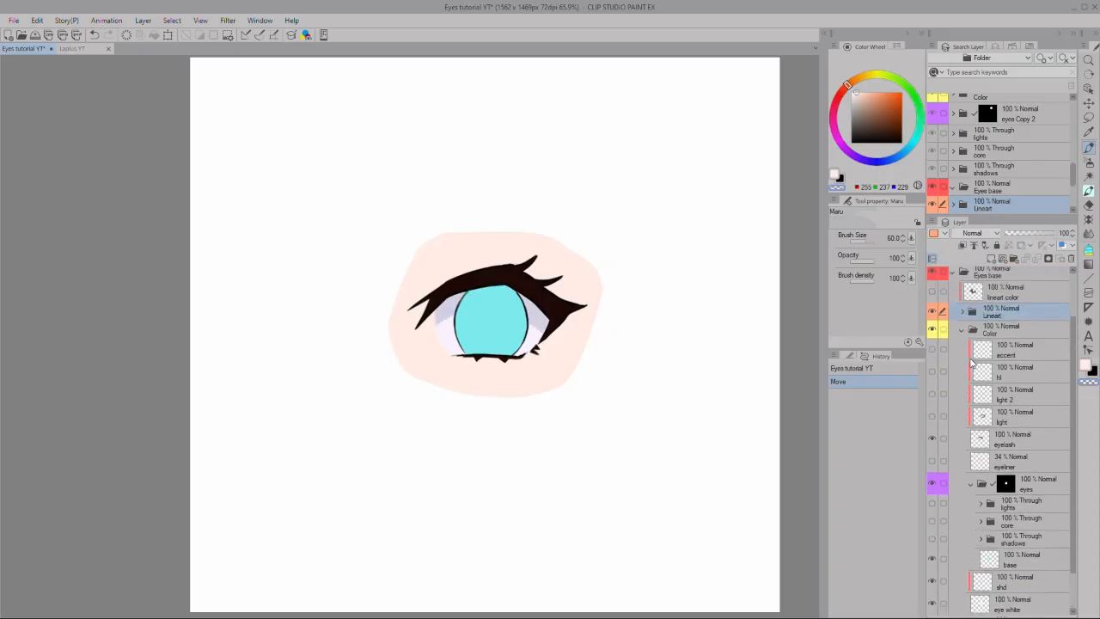
left_click(963, 345)
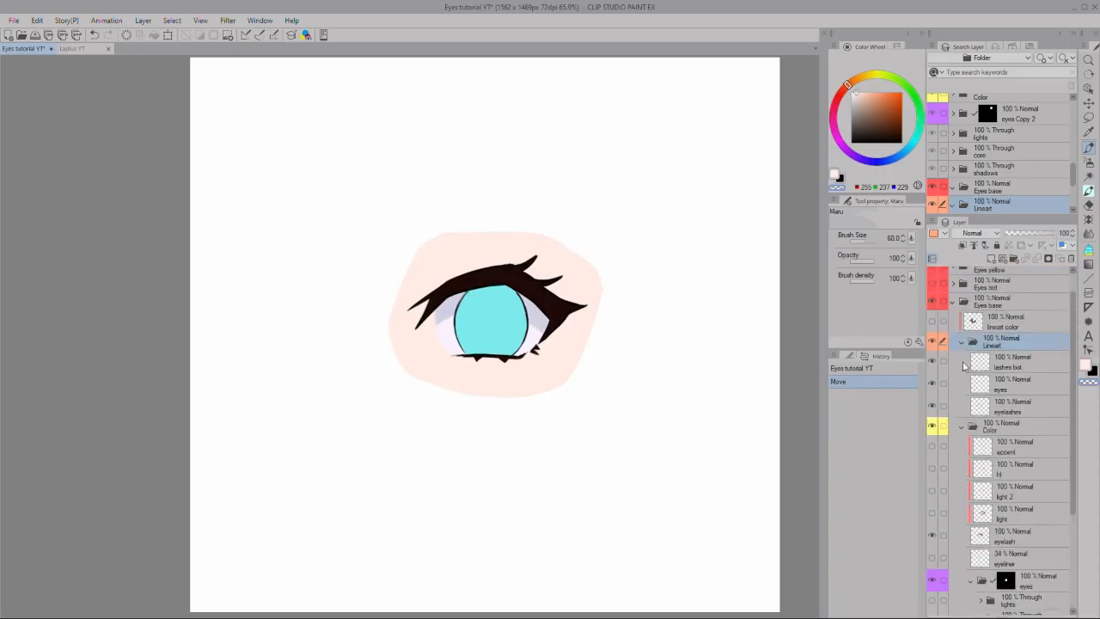
left_click(1015, 392)
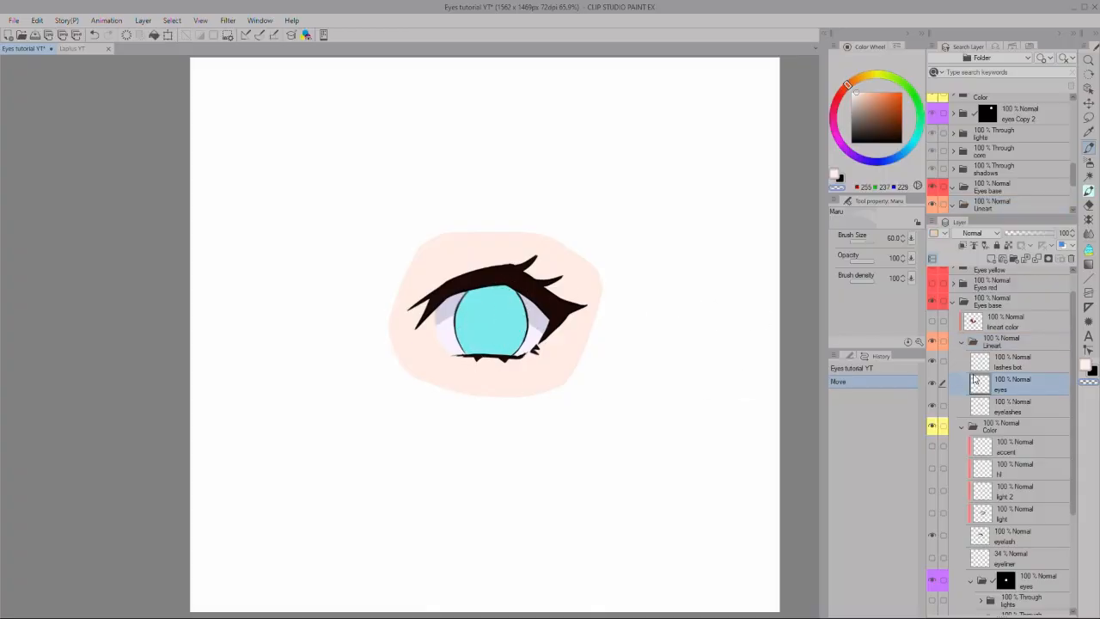
left_click(932, 385)
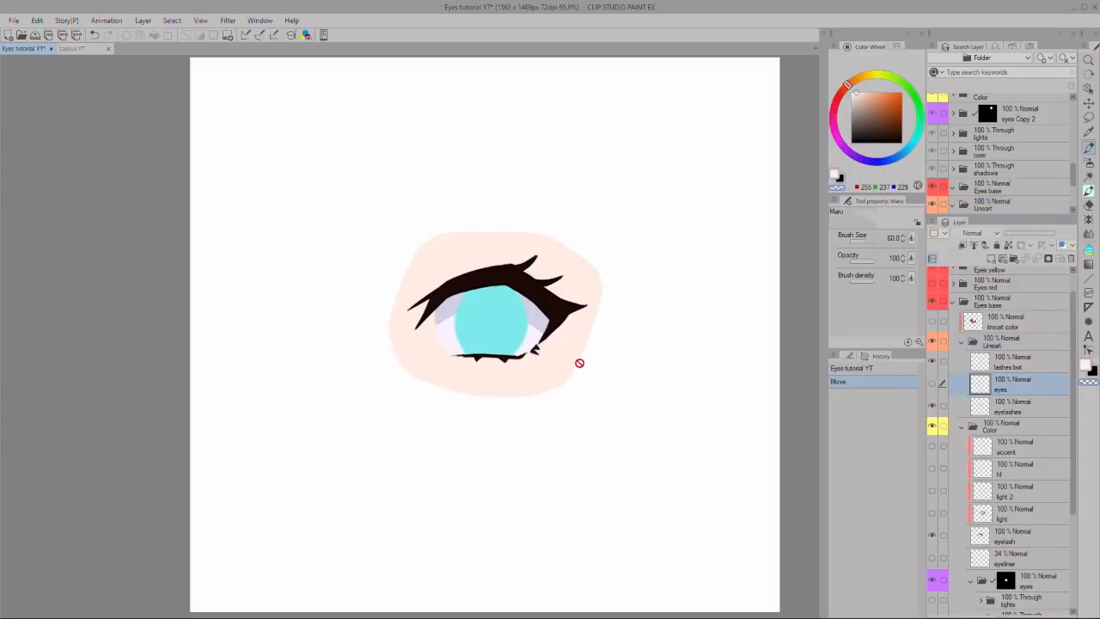
Step: Soften the outer edges of the iris on the base layer using the Blur tool at brush size 30
key("ctrl+space")
left_click_drag(478, 314, 491, 328)
mouse_move(440, 275)
left_mouse_down()
mouse_move(436, 344)
mouse_move(382, 238)
left_mouse_up()
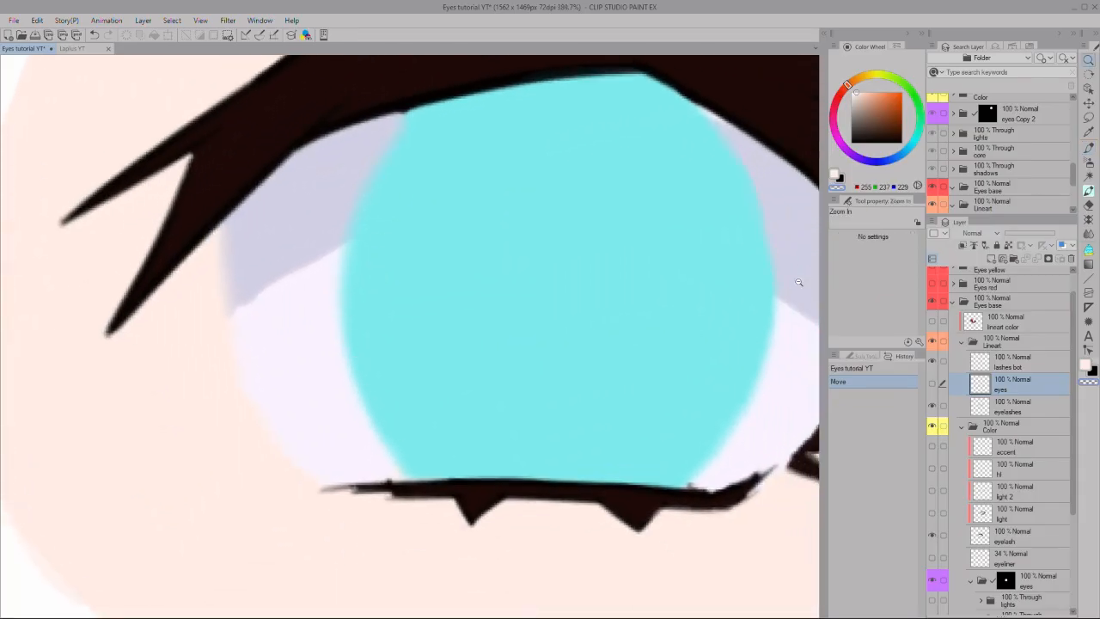
scroll(952, 364, "down", 1)
left_click(859, 356)
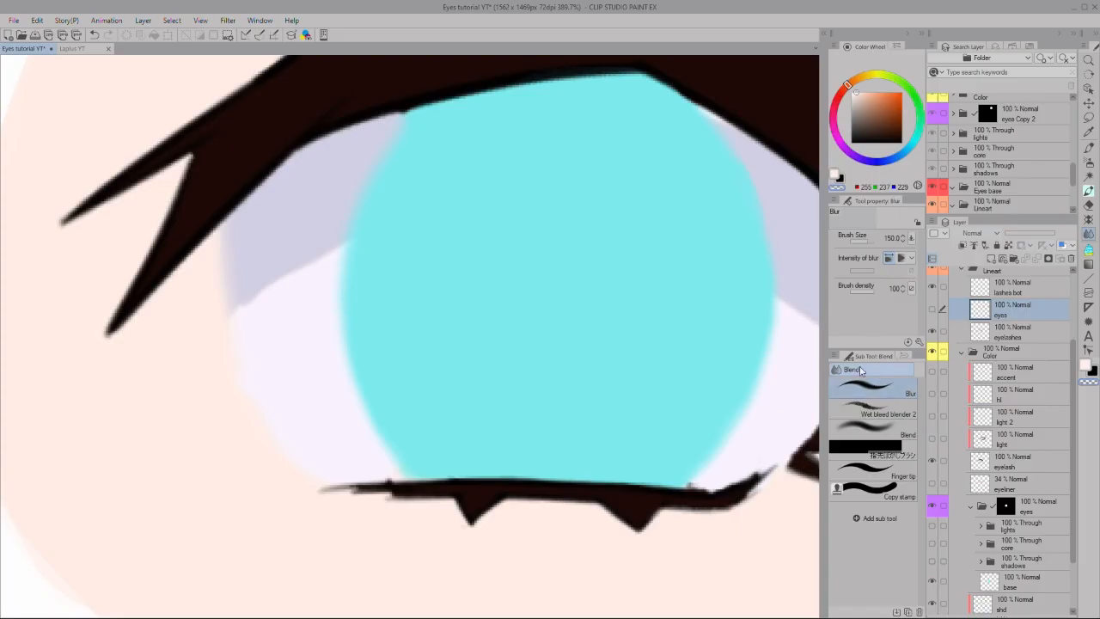
scroll(672, 253, "down", 1)
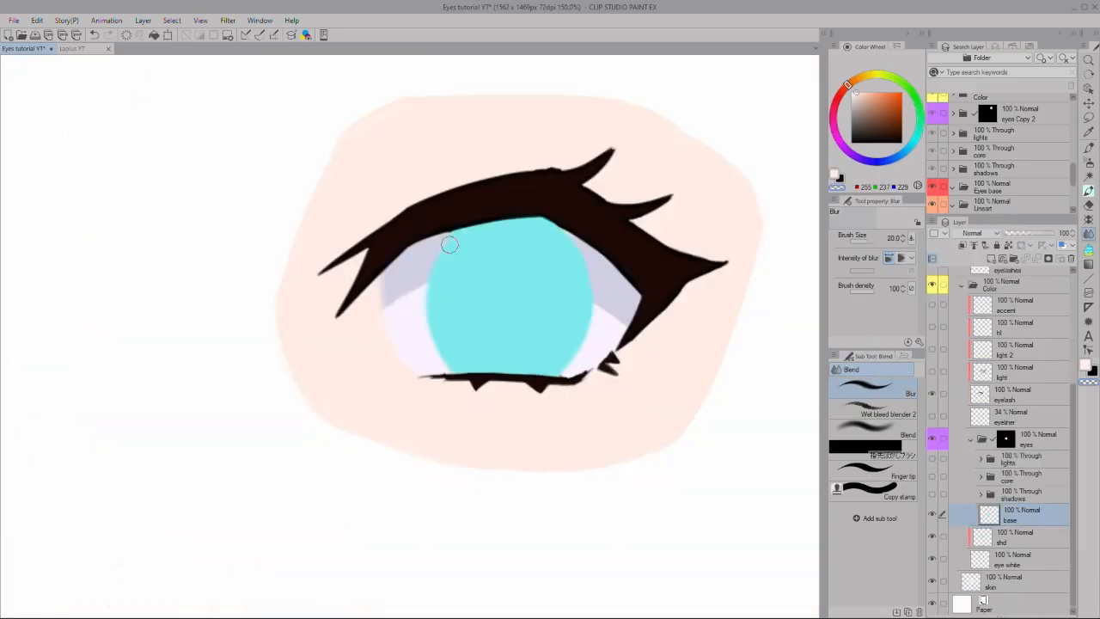
key("bracketright")
key("bracketright")
scroll(452, 346, "down", 1)
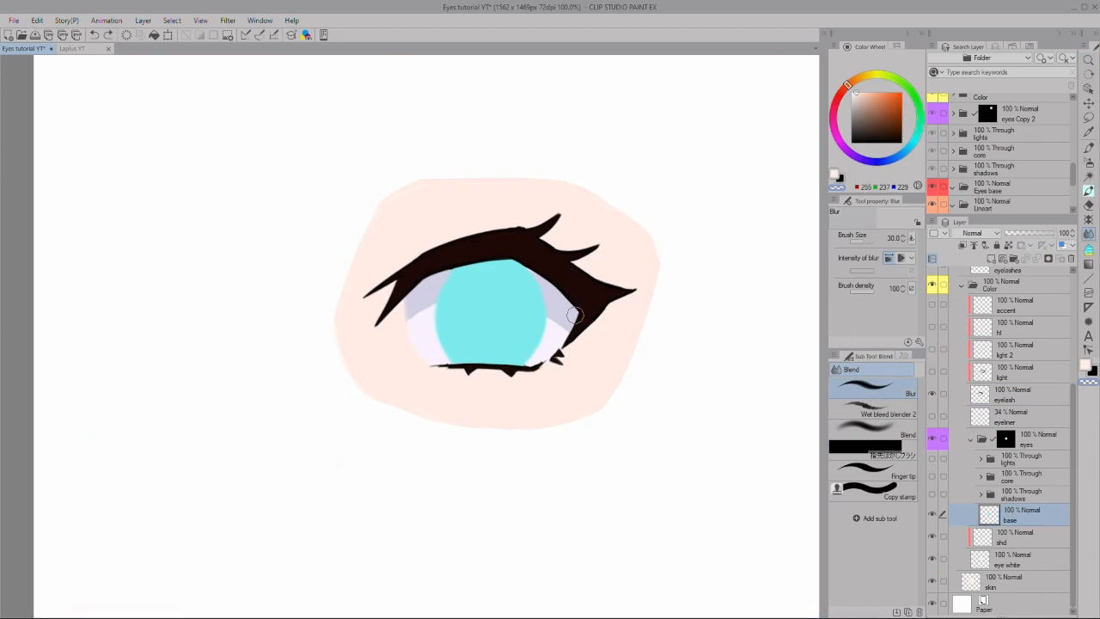
Step: Switch to the Maru brush, expand the core folder, and show its pupil and rim layers
key("p")
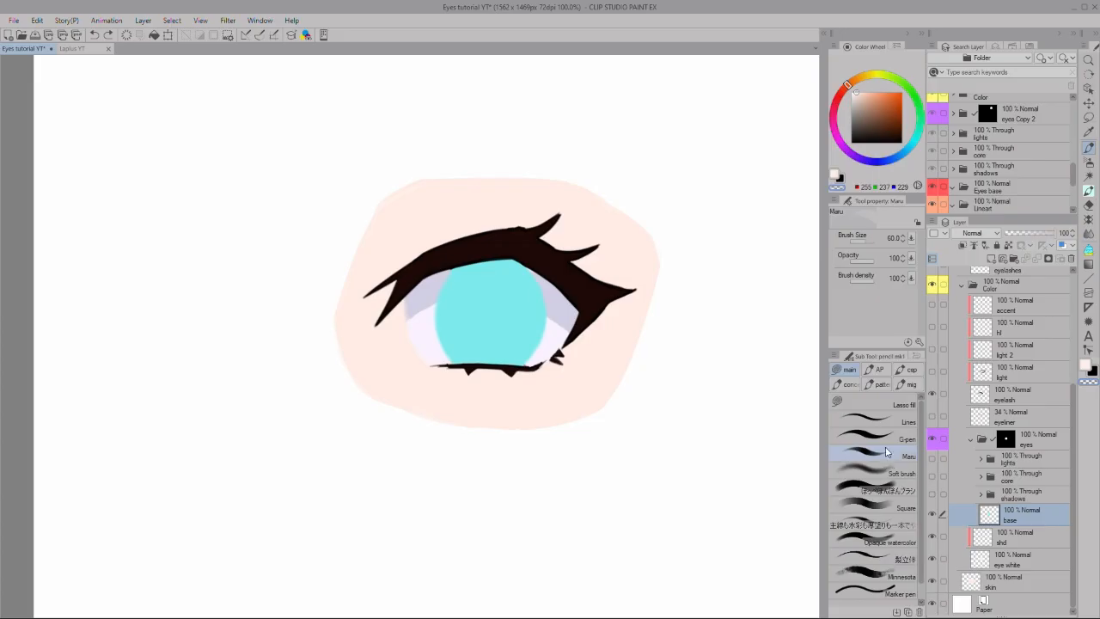
left_click(981, 476)
left_click(997, 540)
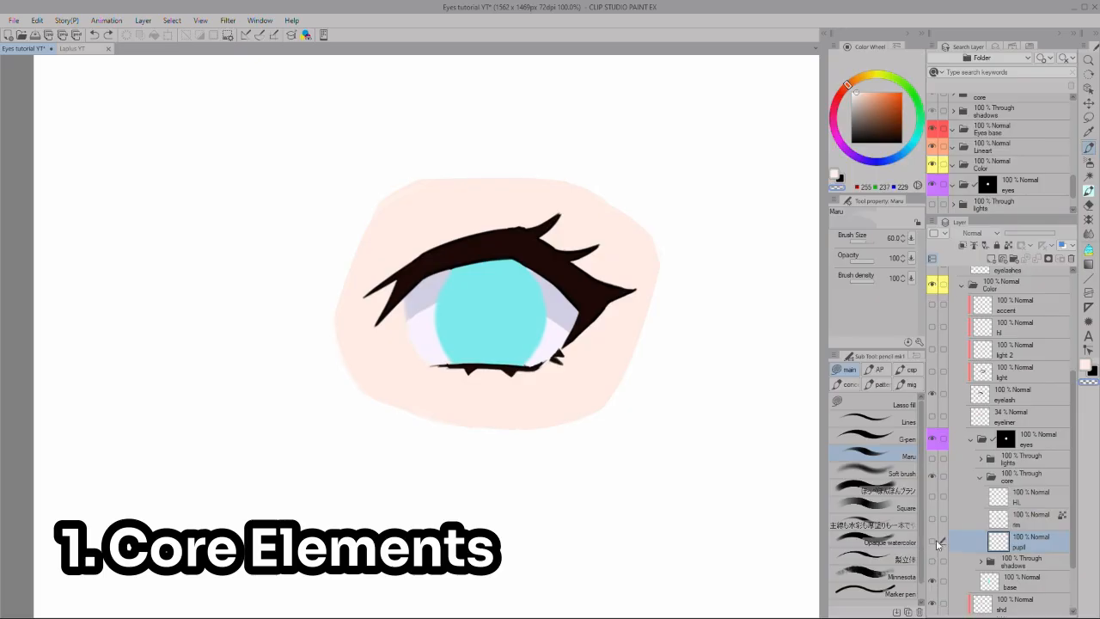
left_click(932, 542)
left_click(933, 520)
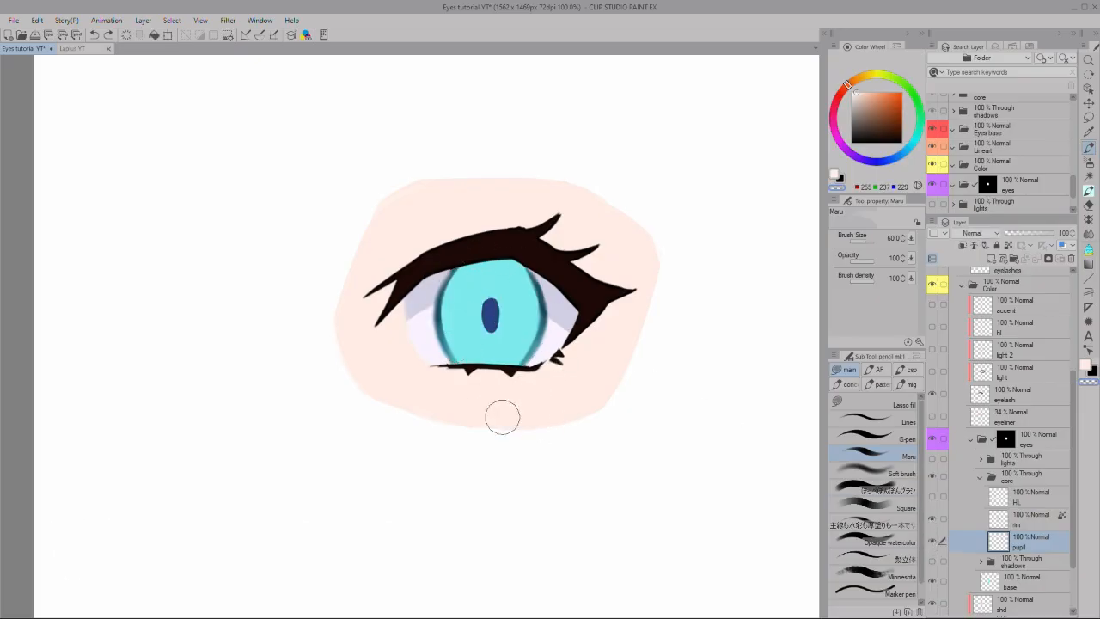
Step: Select the HL layer in the core folder and show it to add the eye highlight
left_click(938, 497)
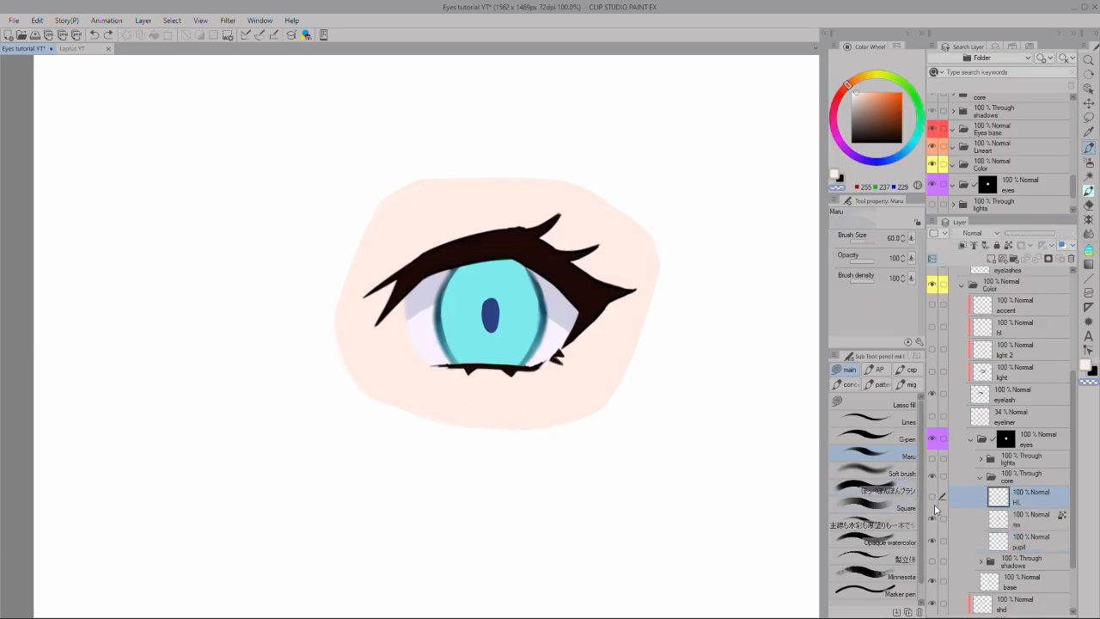
left_click(932, 497)
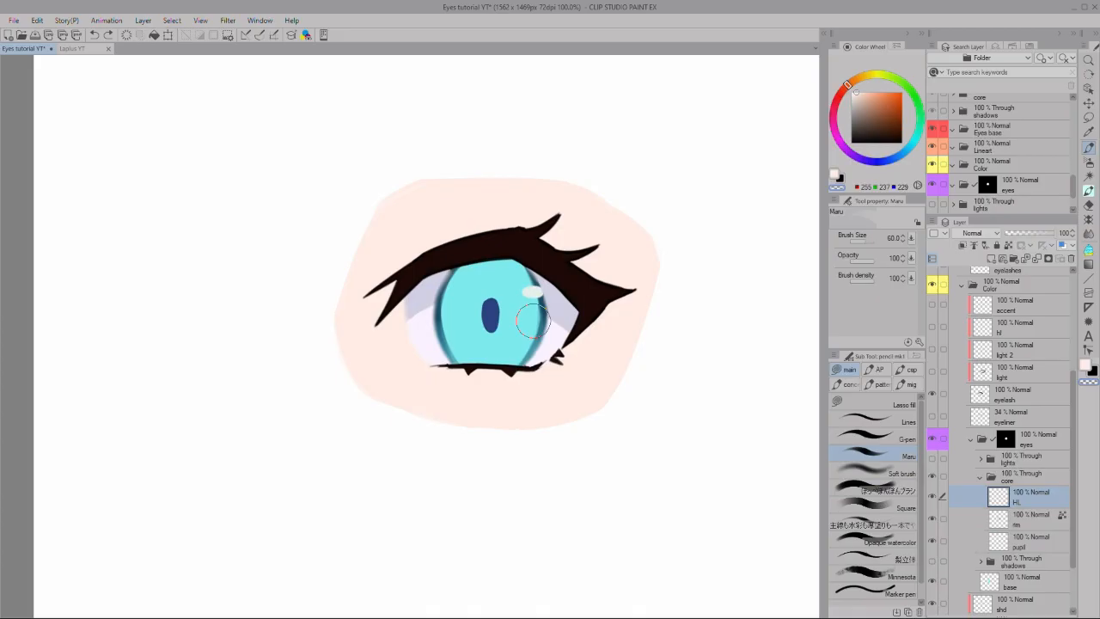
scroll(546, 231, "down", 3)
left_click_drag(574, 269, 561, 299)
scroll(564, 308, "up", 1)
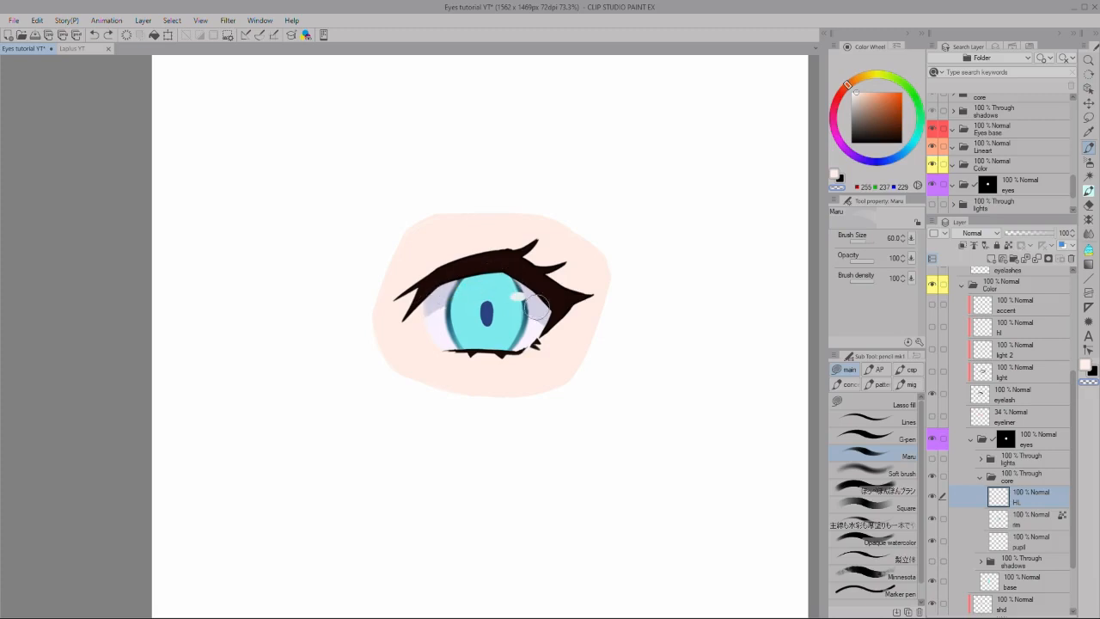
Step: Collapse the core folder, show and expand the shadows folder, and select its layer 1
left_click(981, 476)
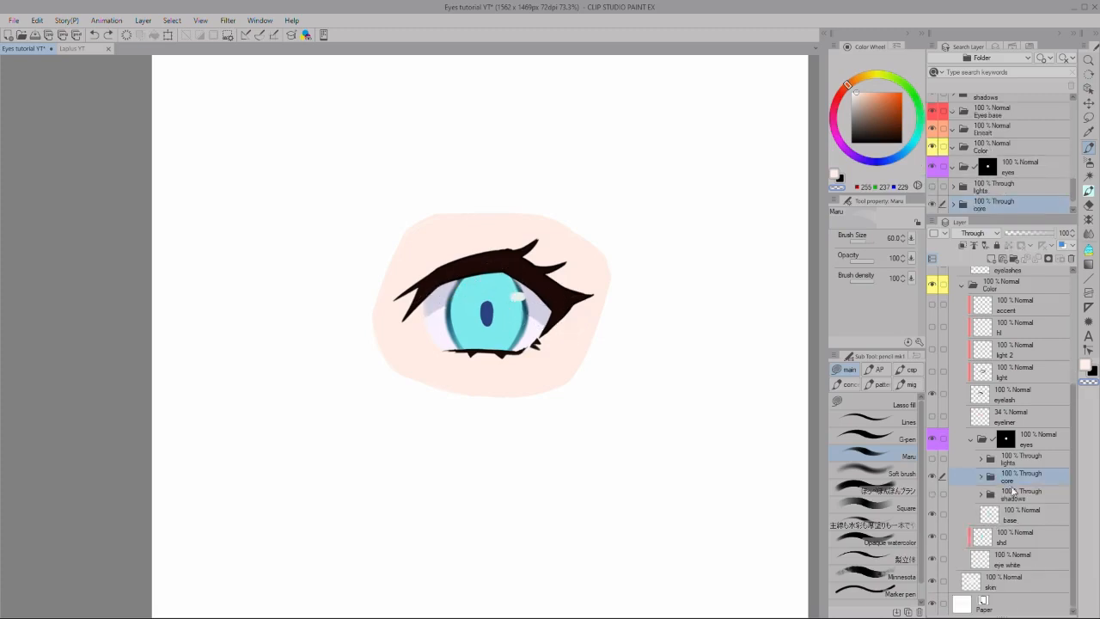
left_click(932, 494)
left_click(982, 495)
left_click(985, 497)
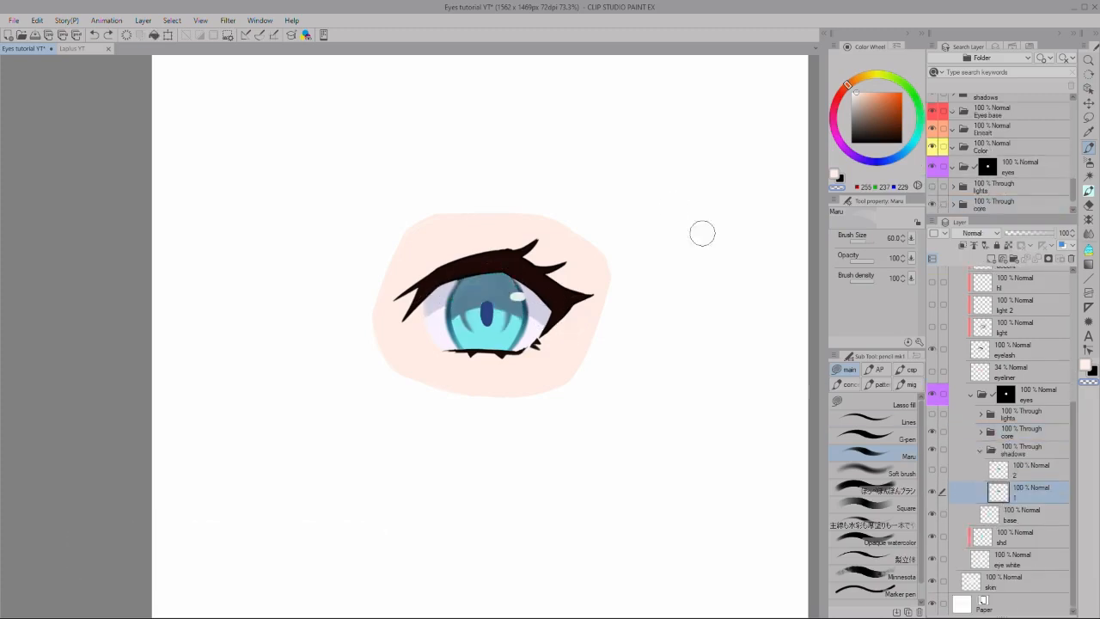
Step: Sample the muted blue shadow color from the iris and set the textured paint brush to size 17
key("bracketleft")
key("b")
left_click(473, 304, "alt")
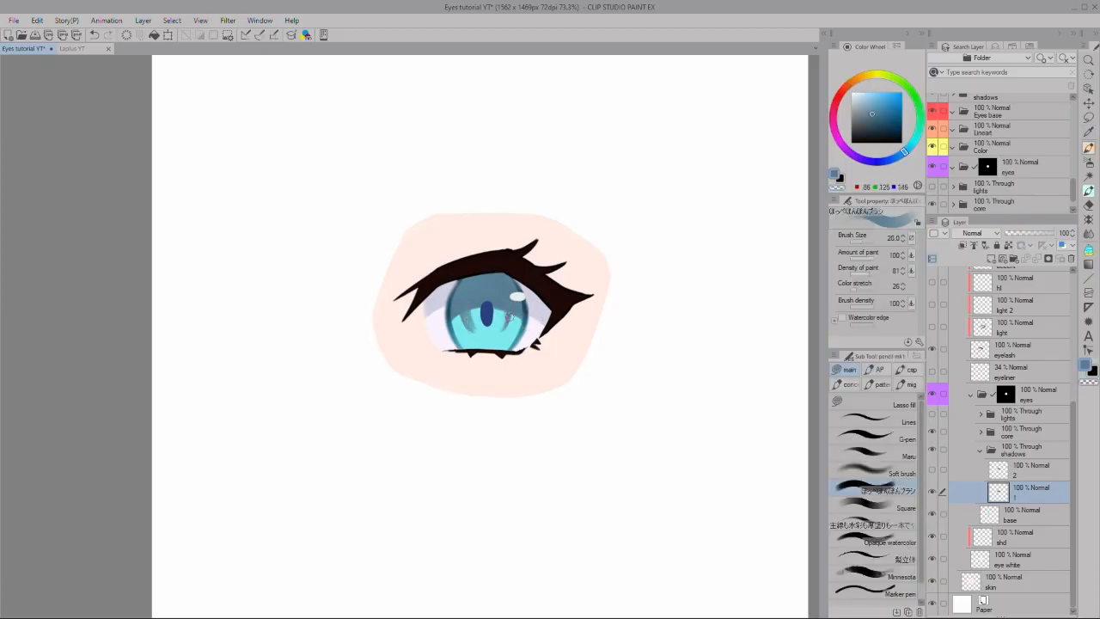
key("bracketleft")
key("bracketleft")
key("bracketleft")
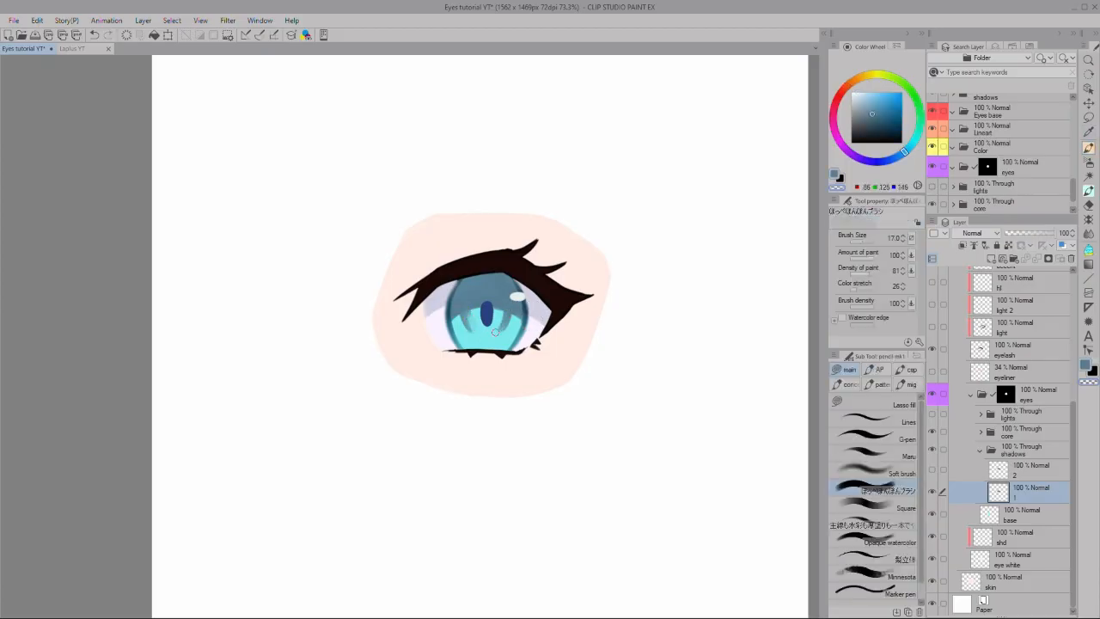
Step: Show and select layer 2 in the shadows folder, and check the darker upper-iris shading at a reduced view
key("slash")
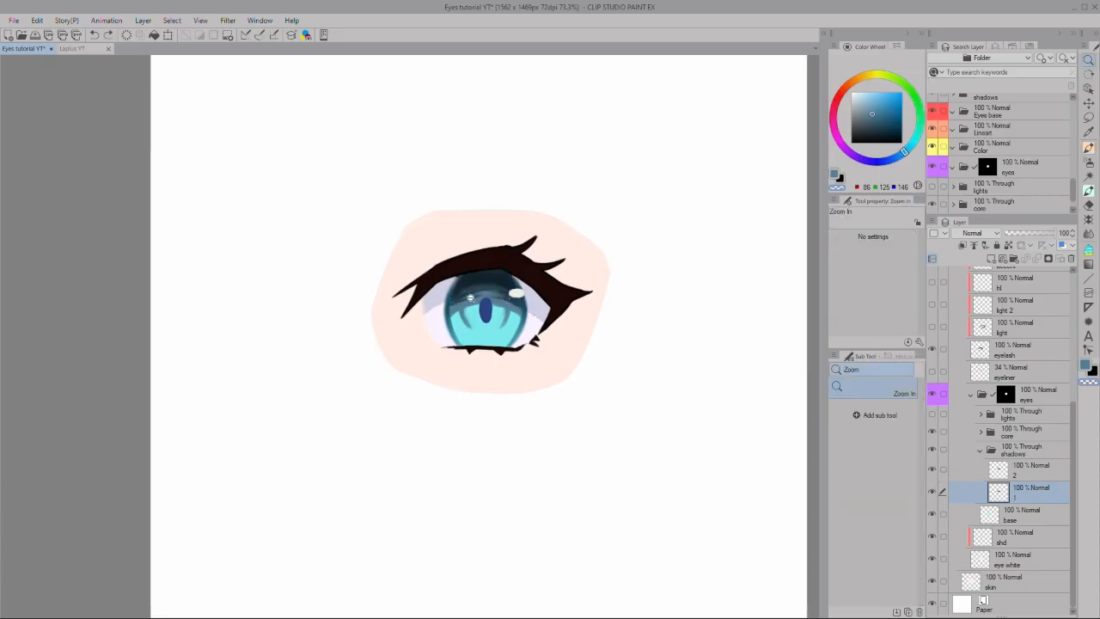
scroll(471, 296, "down", 1)
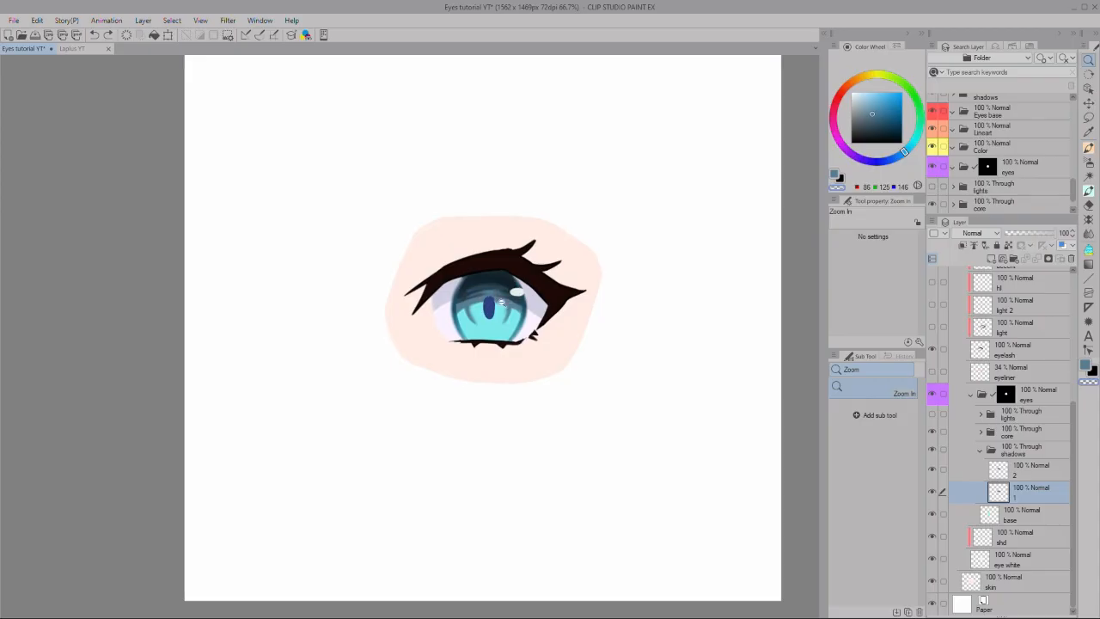
key("alt+bracketright")
scroll(632, 303, "down", 1)
scroll(558, 314, "down", 3)
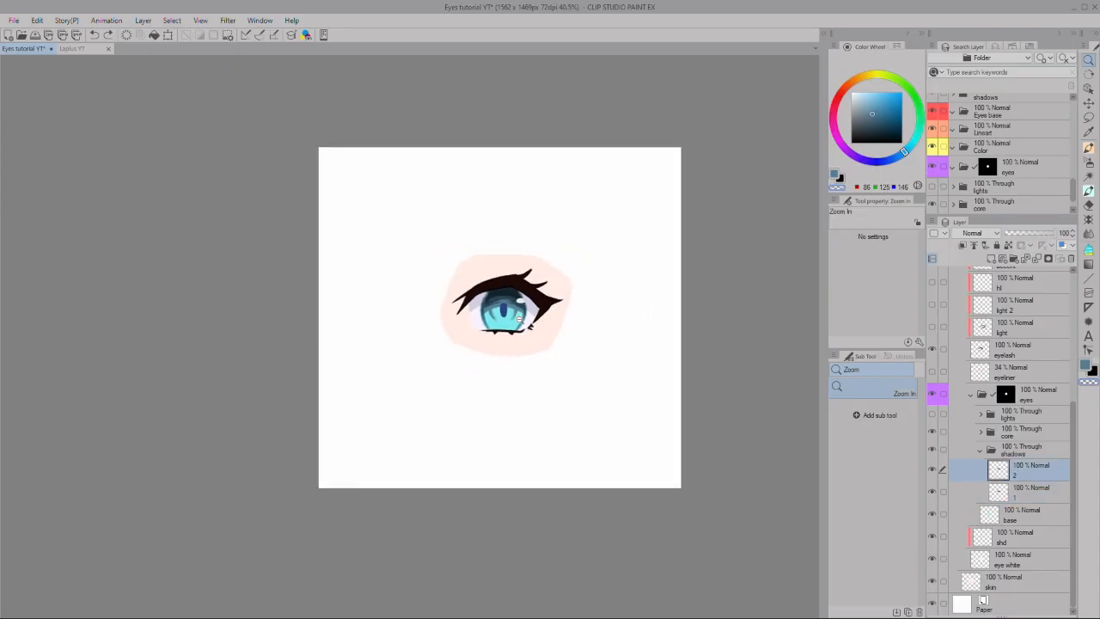
scroll(525, 323, "up", 1)
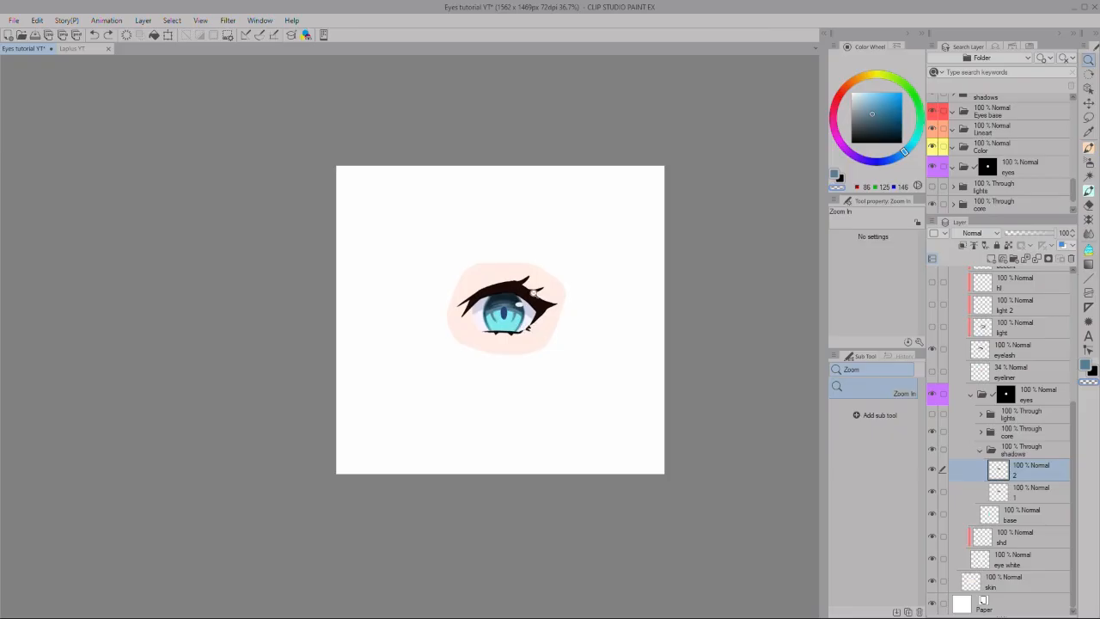
scroll(530, 330, "down", 1)
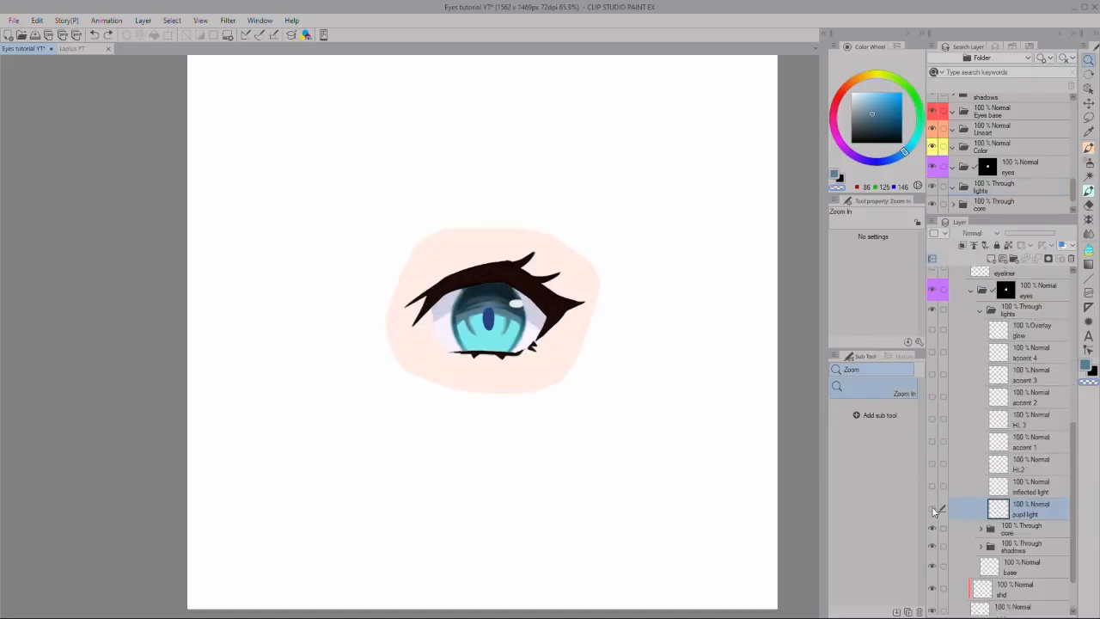
Step: Show the pupil light layer in the lights folder, and mark a light direction with a red arrow beside the upper lashes
left_click(932, 513)
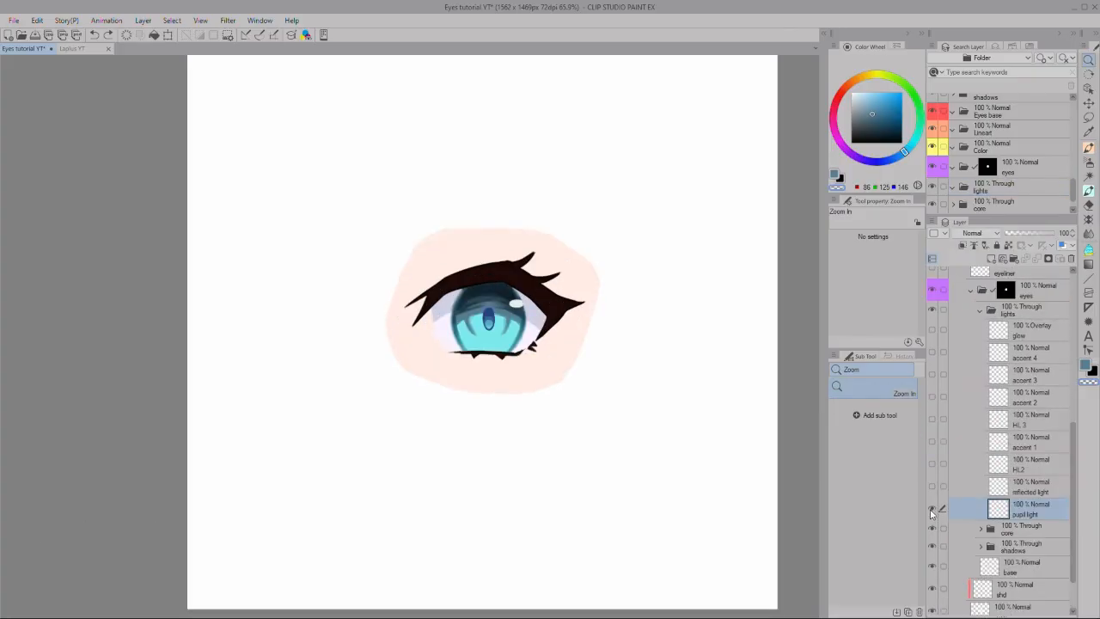
left_click(489, 325)
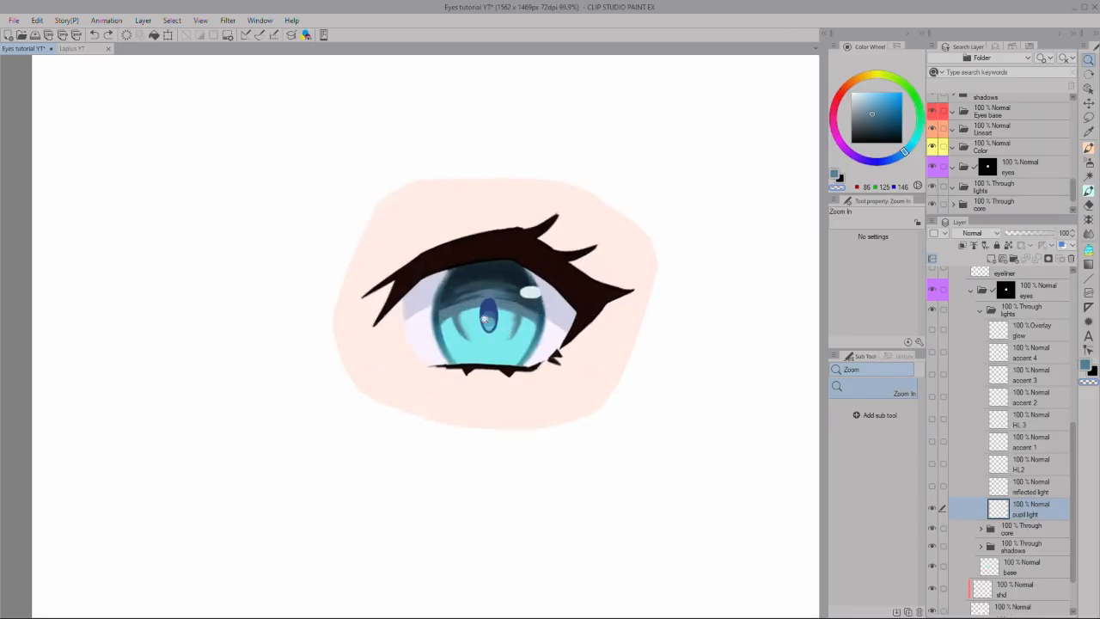
left_click(488, 325)
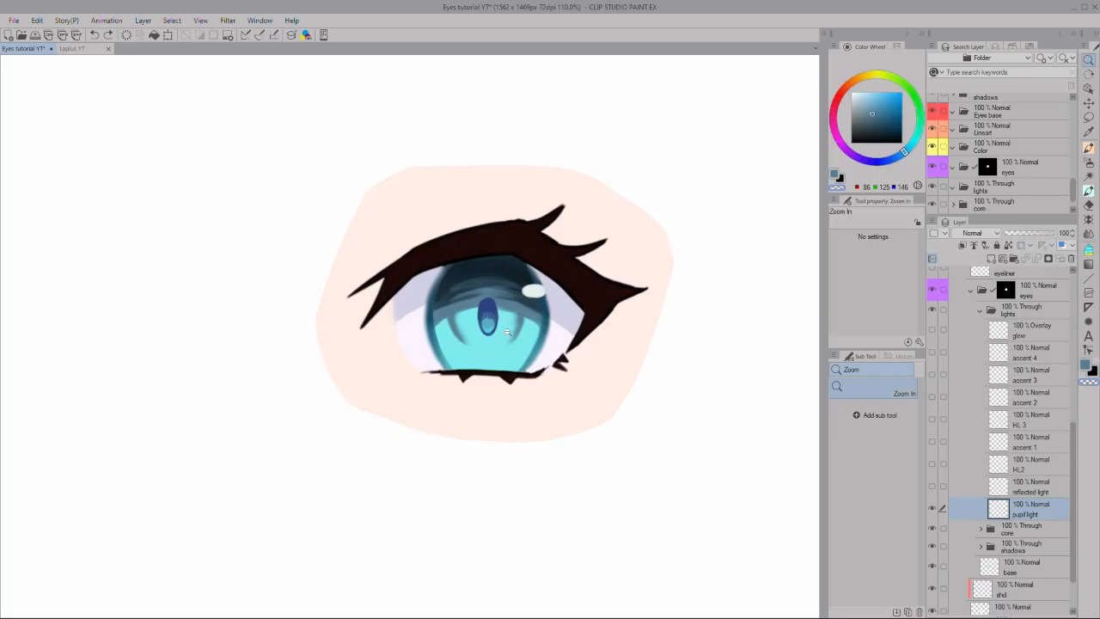
left_click(515, 359, "alt")
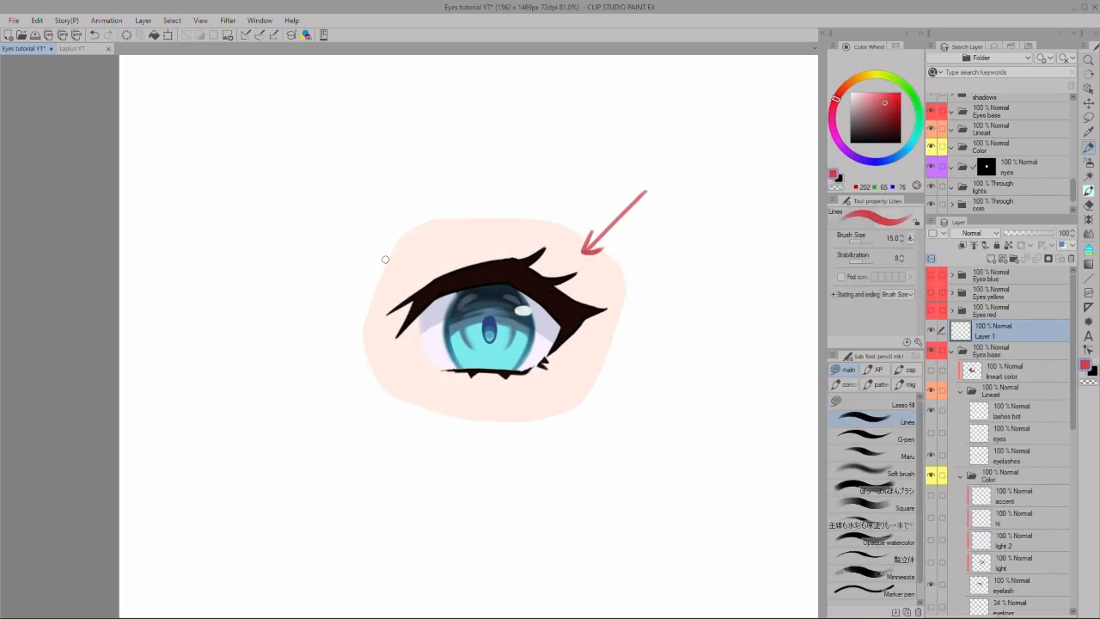
left_click_drag(369, 243, 407, 251)
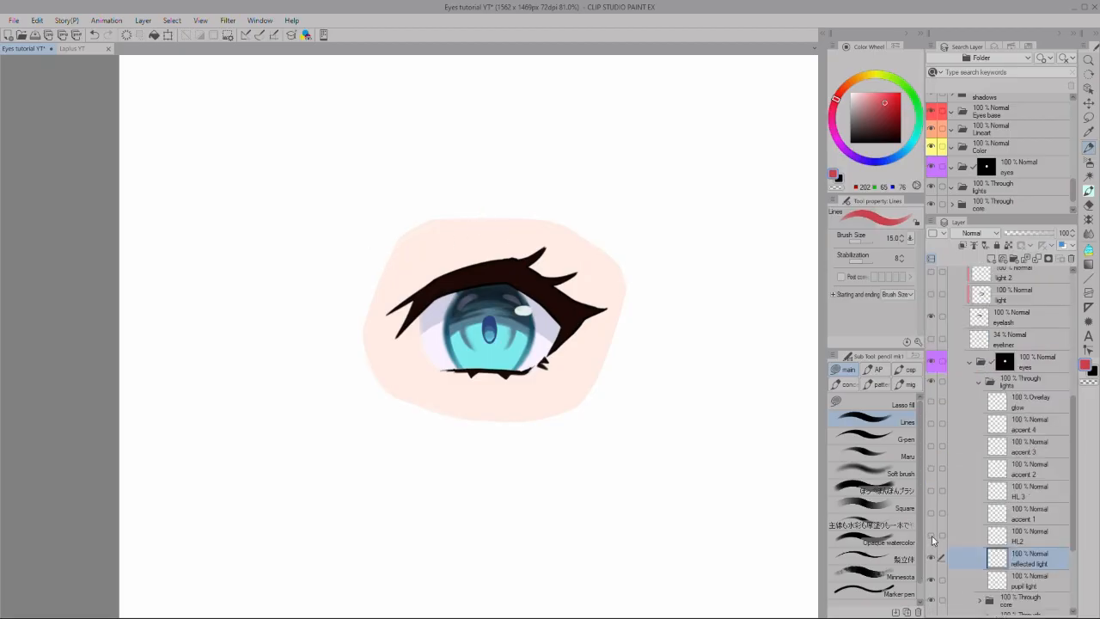
Step: Show and select the HL2 layer and the accent 1 layer in the lights folder
left_click(932, 536)
left_click(997, 536)
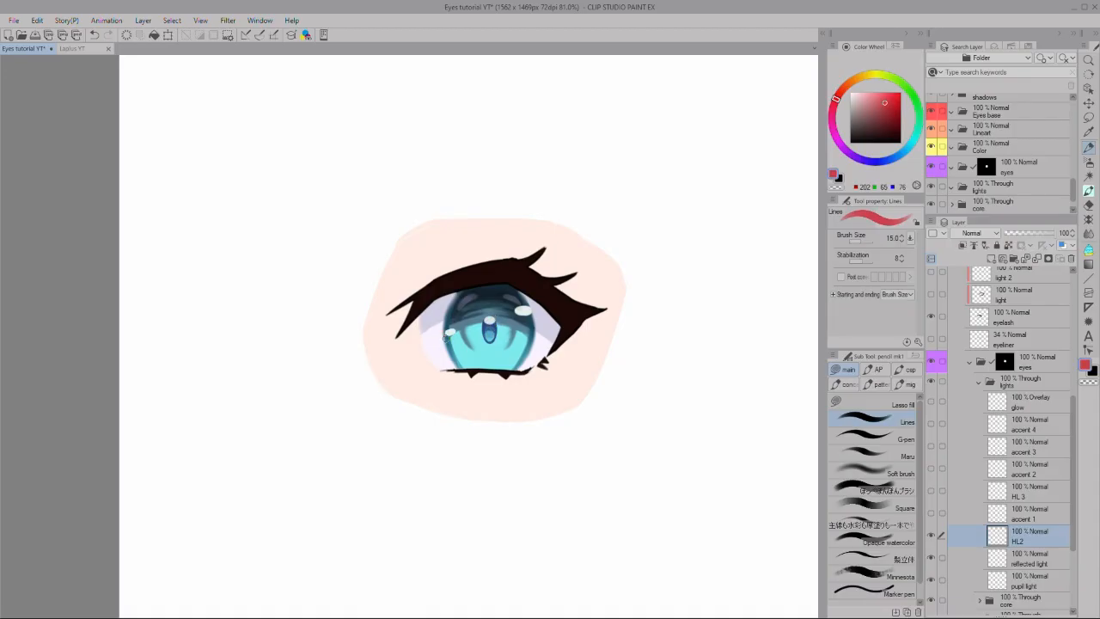
left_click(1014, 514)
left_click(931, 514)
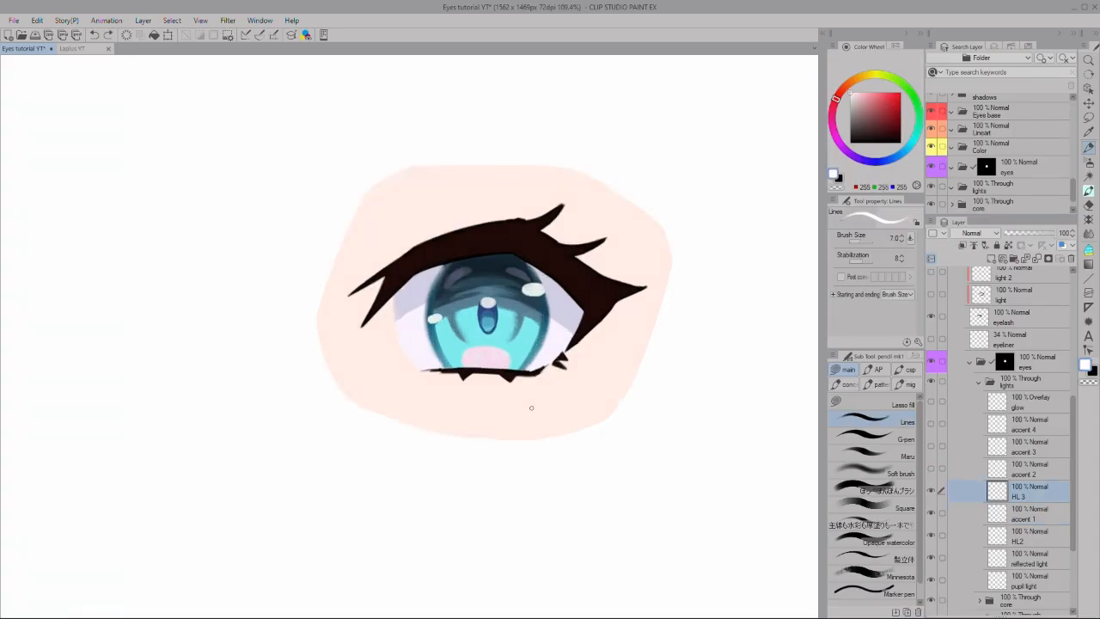
Step: Inspect the HL 3 highlights, show the accent 2 layer, and sample the pink accent color inside the pupil
scroll(481, 386, "up", 6)
left_click_drag(461, 341, 461, 364)
scroll(458, 364, "down", 1)
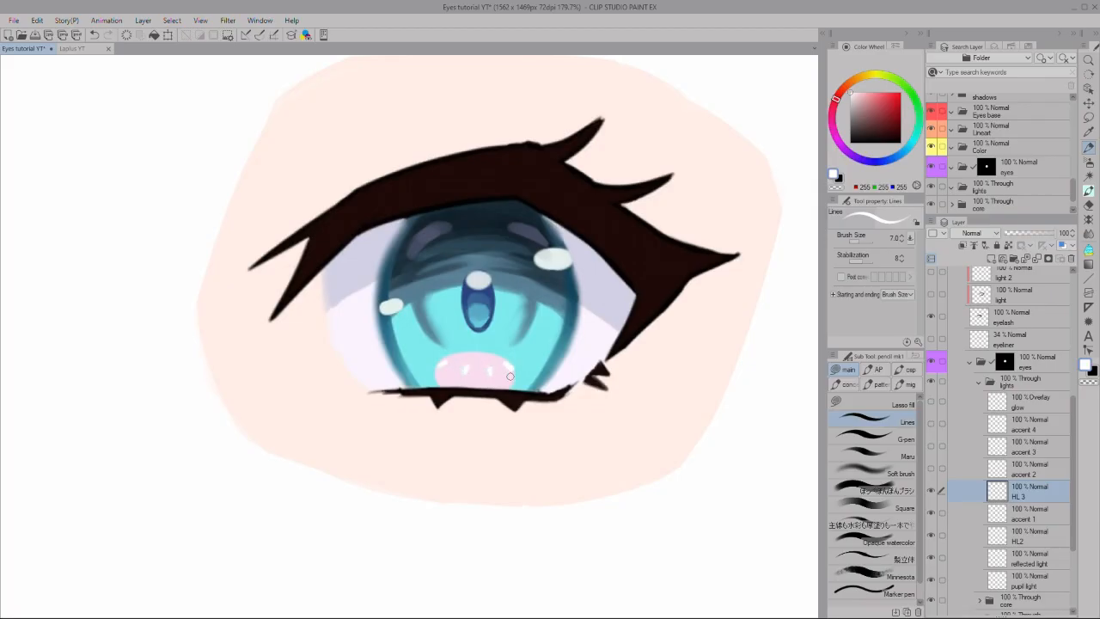
scroll(505, 363, "down", 4)
left_click(934, 476)
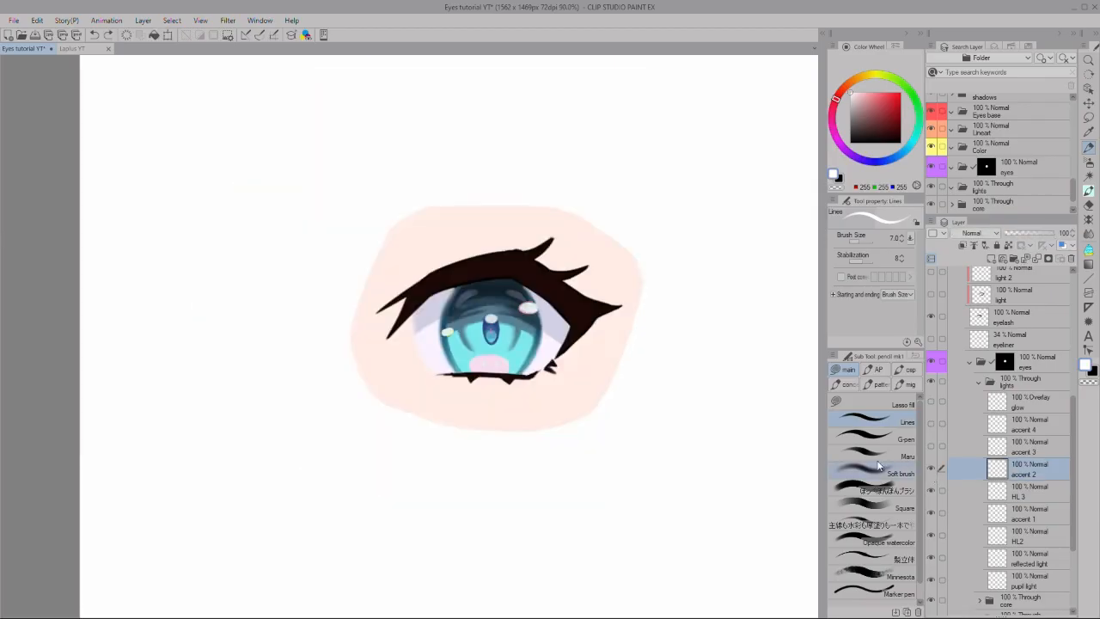
scroll(492, 316, "up", 3)
scroll(491, 317, "up", 2)
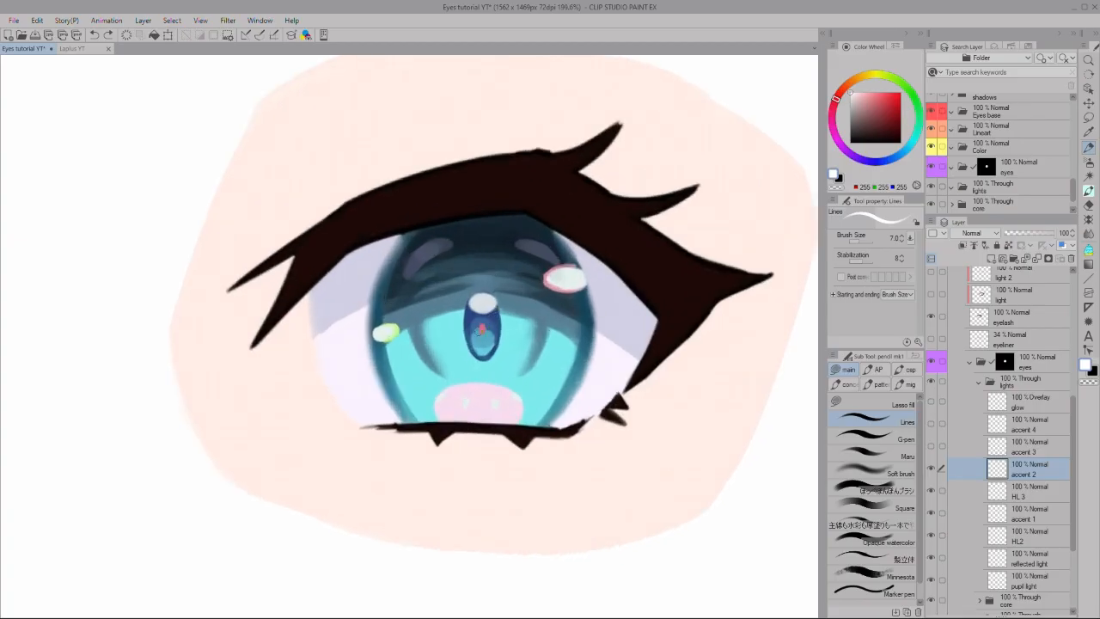
left_click(484, 329, "alt")
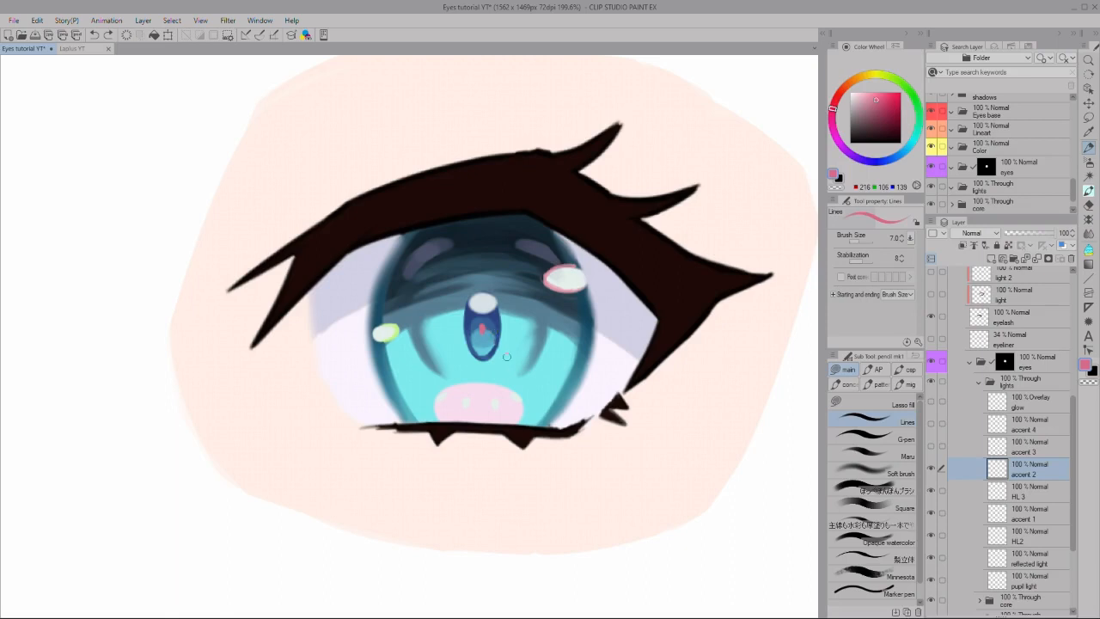
Step: Show the accent 3 and accent 4 layers and check the accents around the pupil and highlights at different magnifications
mouse_move(523, 336)
left_mouse_down()
mouse_move(454, 364)
mouse_move(538, 344)
left_mouse_up()
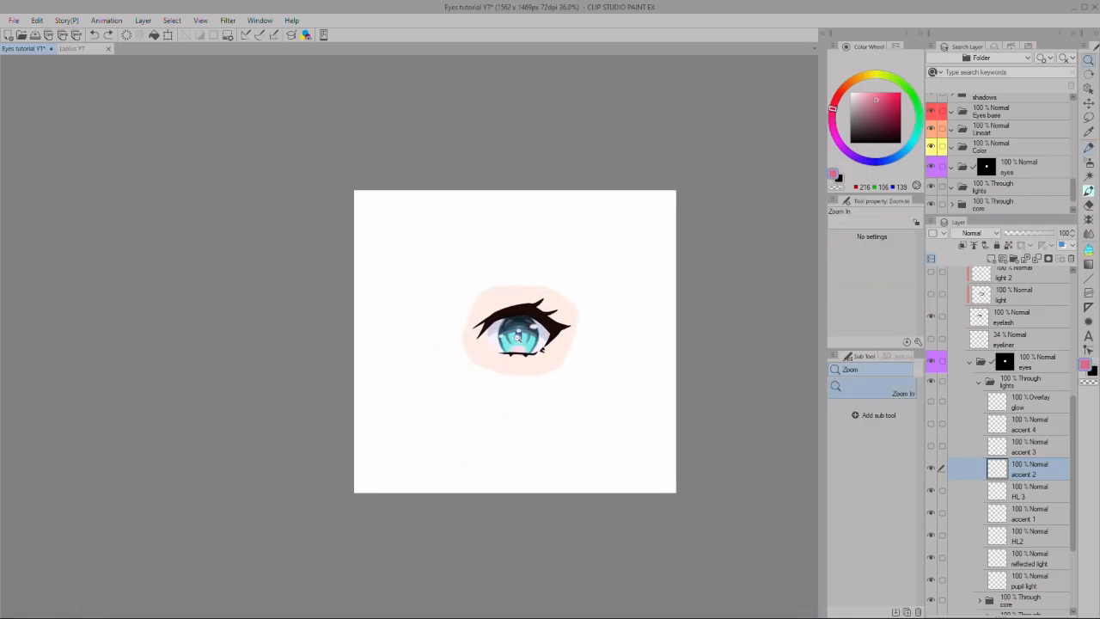
scroll(520, 340, "up", 3)
scroll(517, 340, "up", 4)
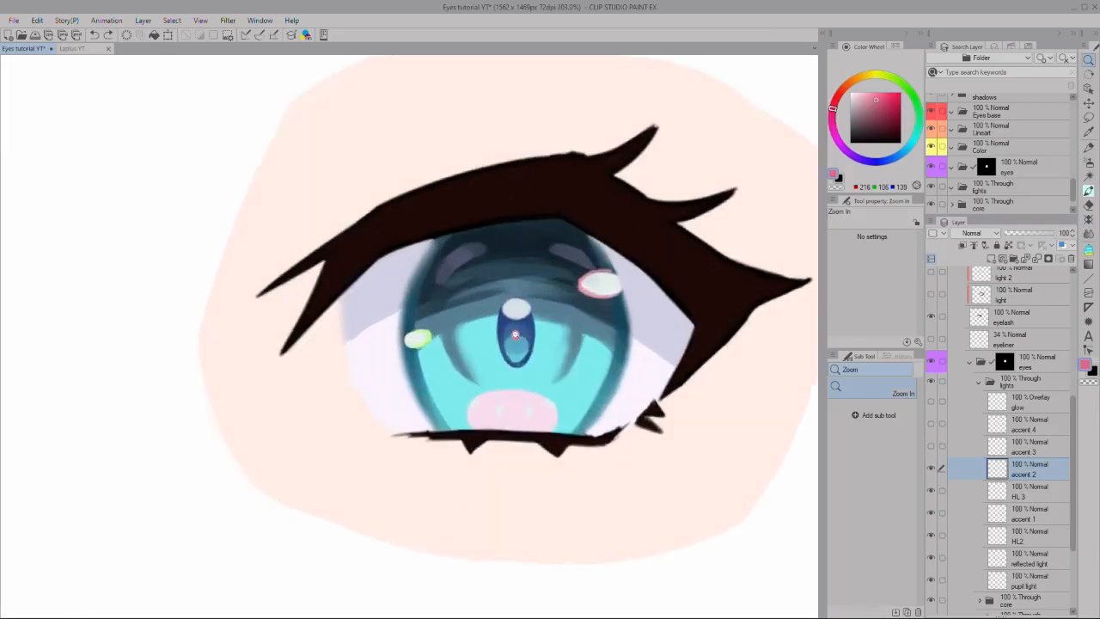
scroll(520, 344, "down", 1)
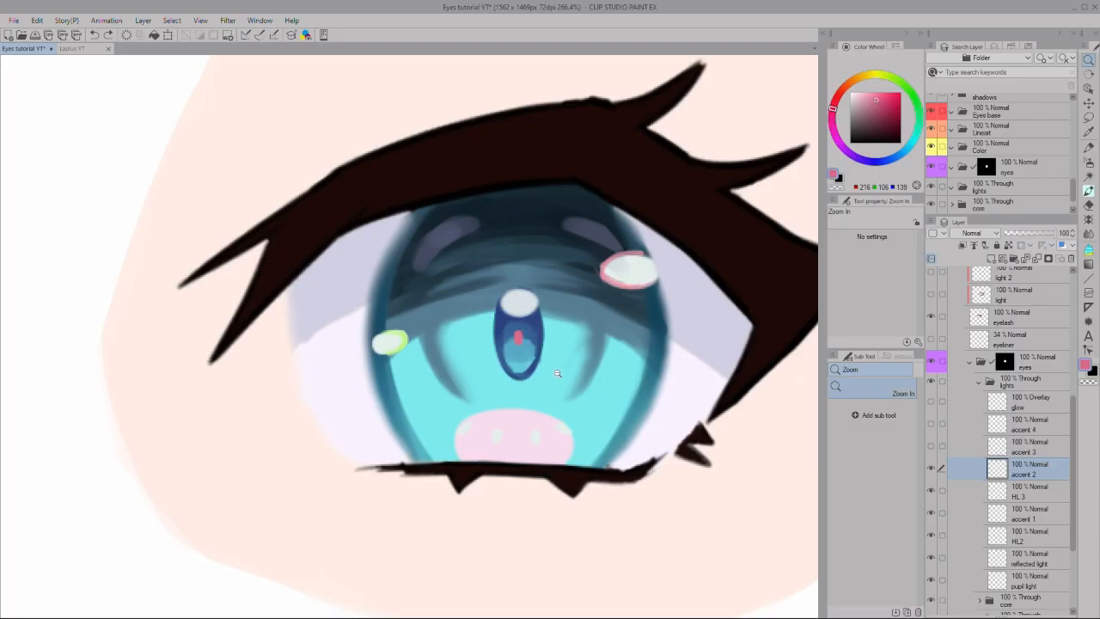
scroll(530, 364, "down", 5)
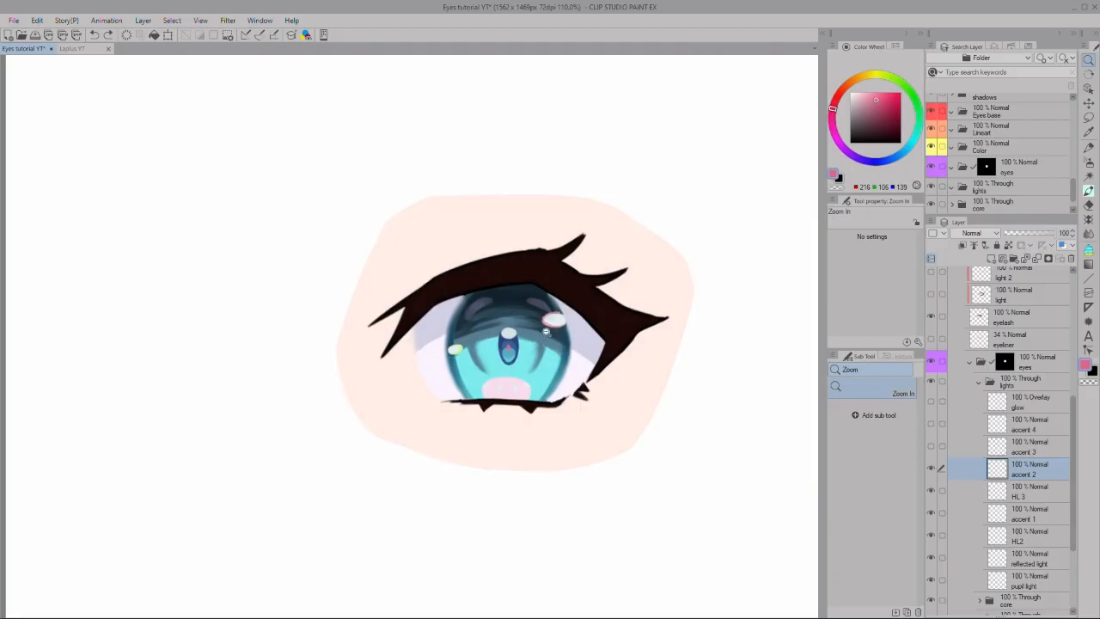
scroll(514, 342, "down", 1)
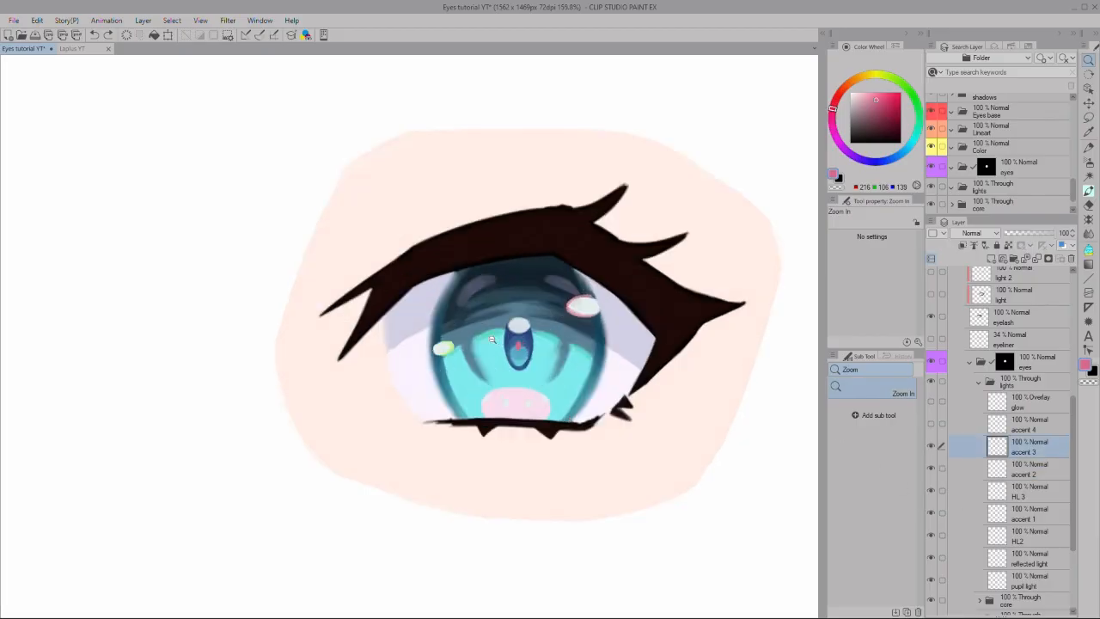
left_click(470, 344)
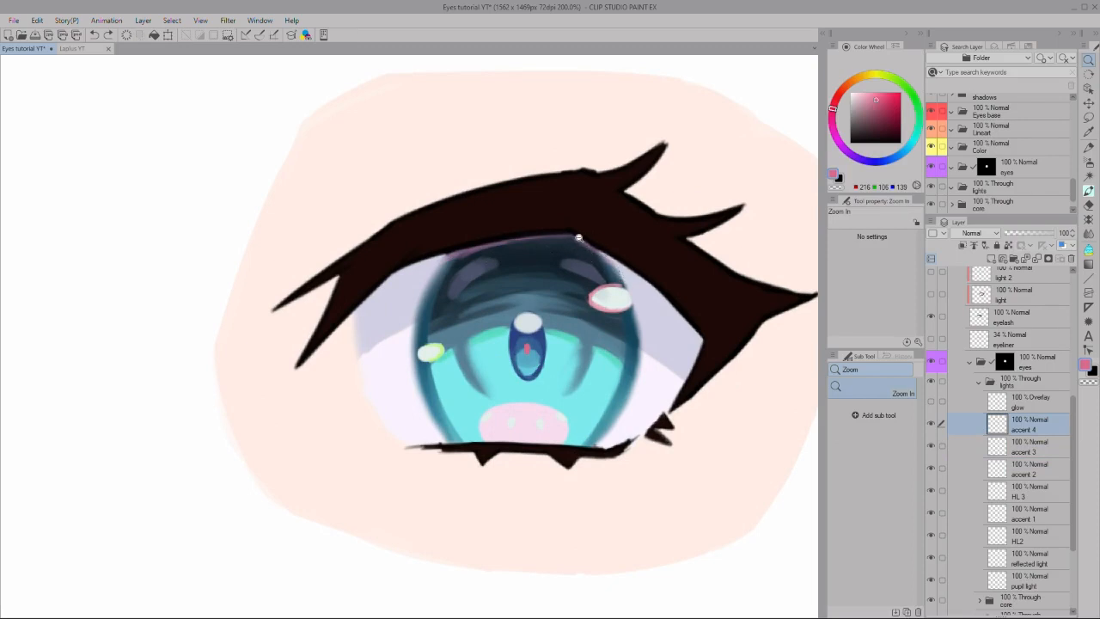
Step: Select and show the Overlay glow layer in the lights folder and check its effect on the iris
left_click(962, 421)
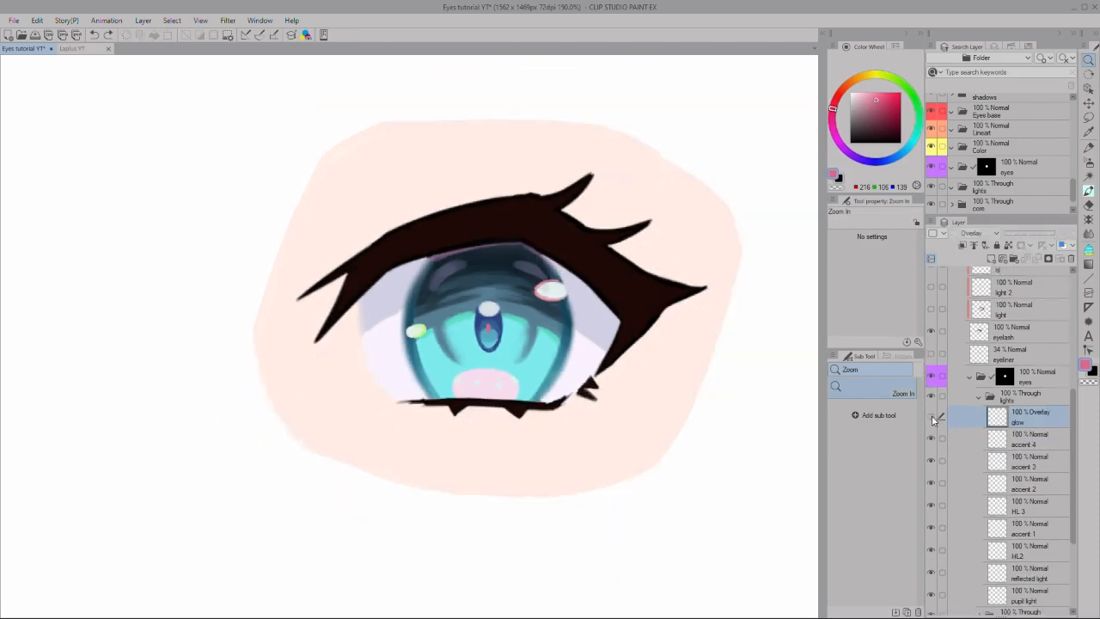
left_click(932, 418)
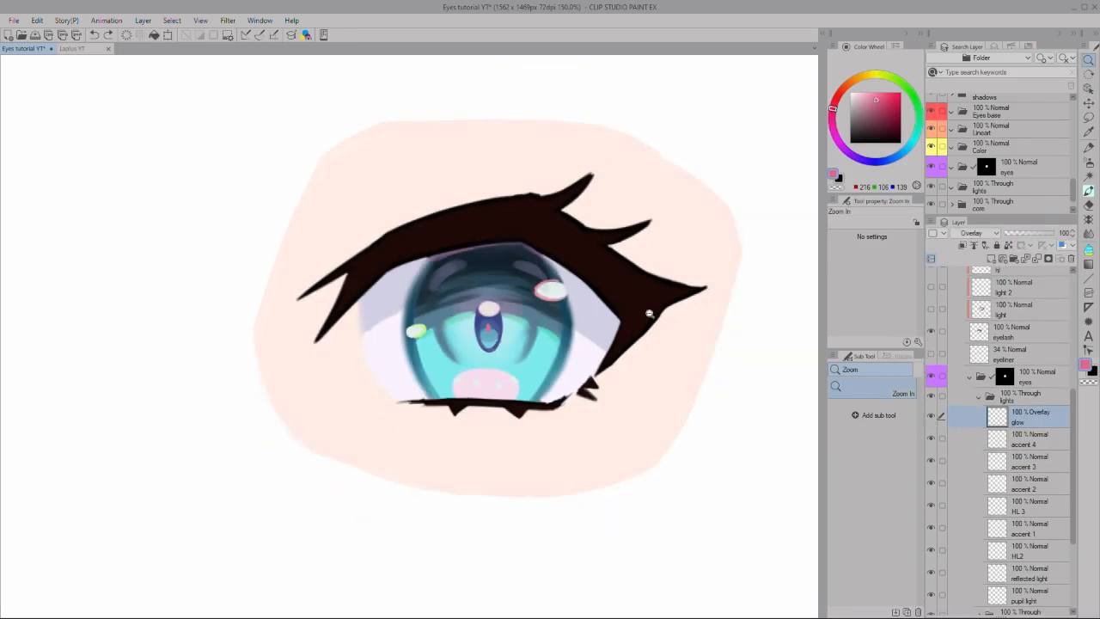
left_click_drag(514, 330, 482, 323)
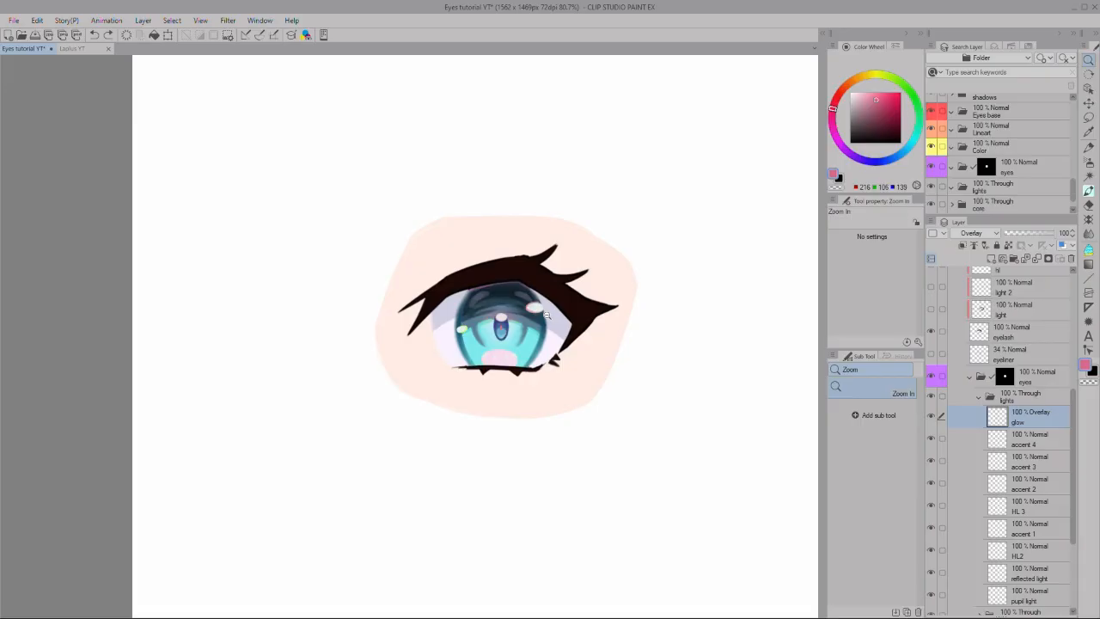
Step: Select the eyelash layer in the Color folder and sample its dark brown base color from the outer lash
left_click(1003, 471)
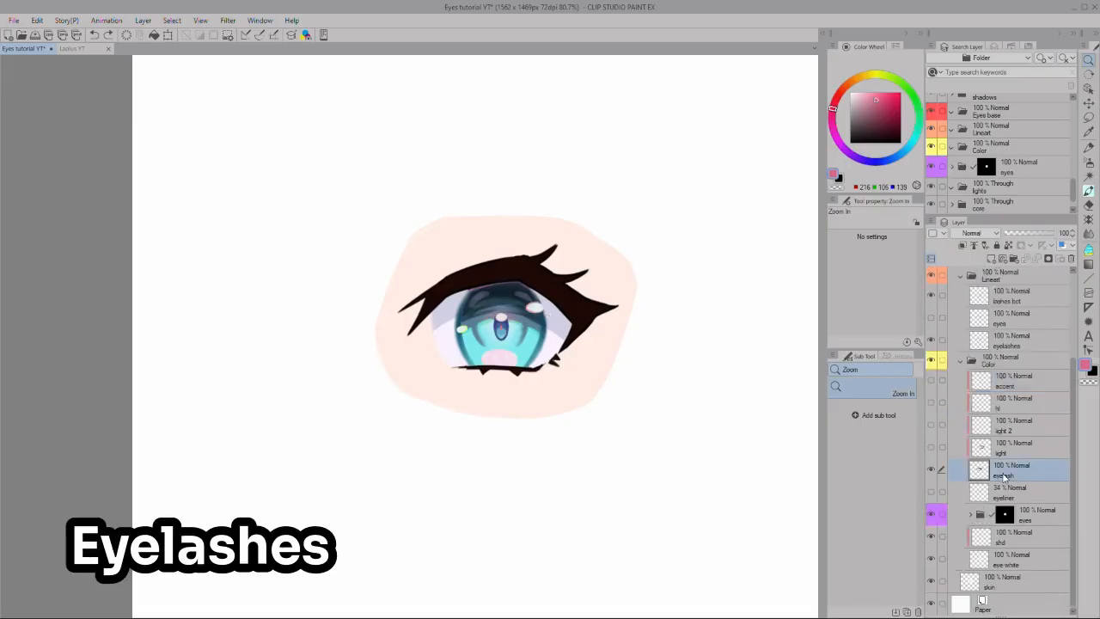
key("i")
left_click(586, 305)
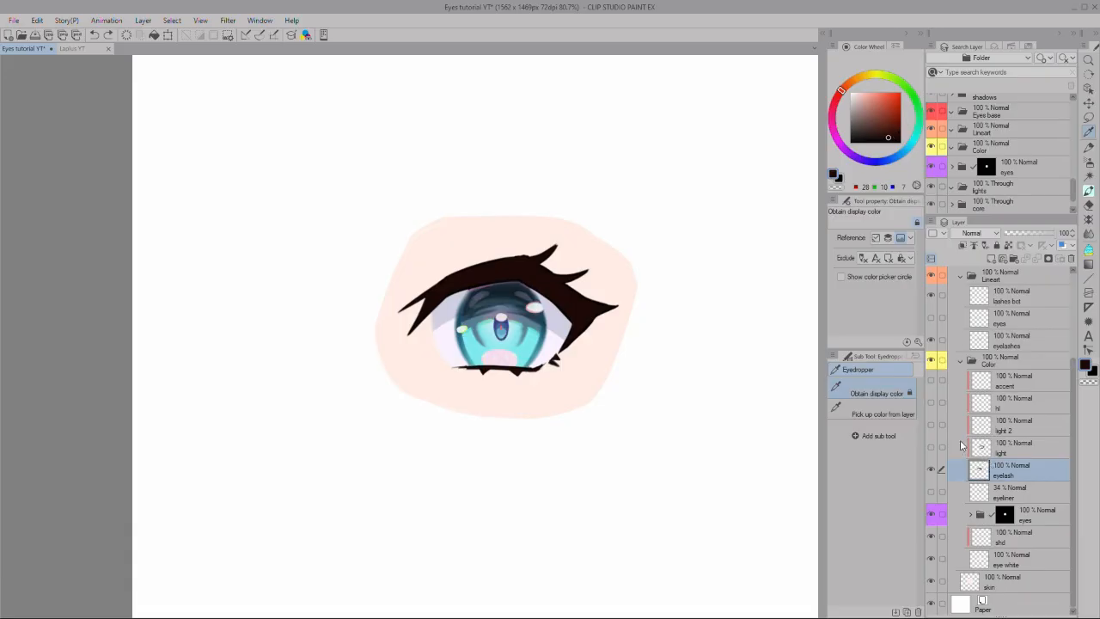
Step: Show and select the light layer above eyelash, and sample its lighter brown from the outer lash for the Maru brush
left_click(932, 448)
left_click(994, 449)
left_click(585, 330)
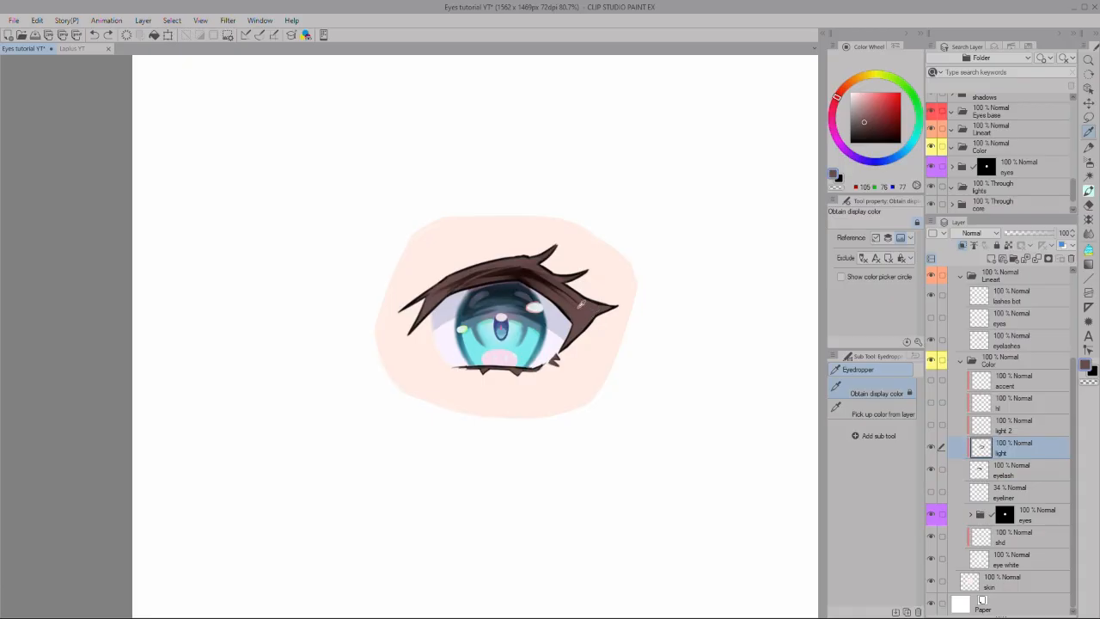
key("p")
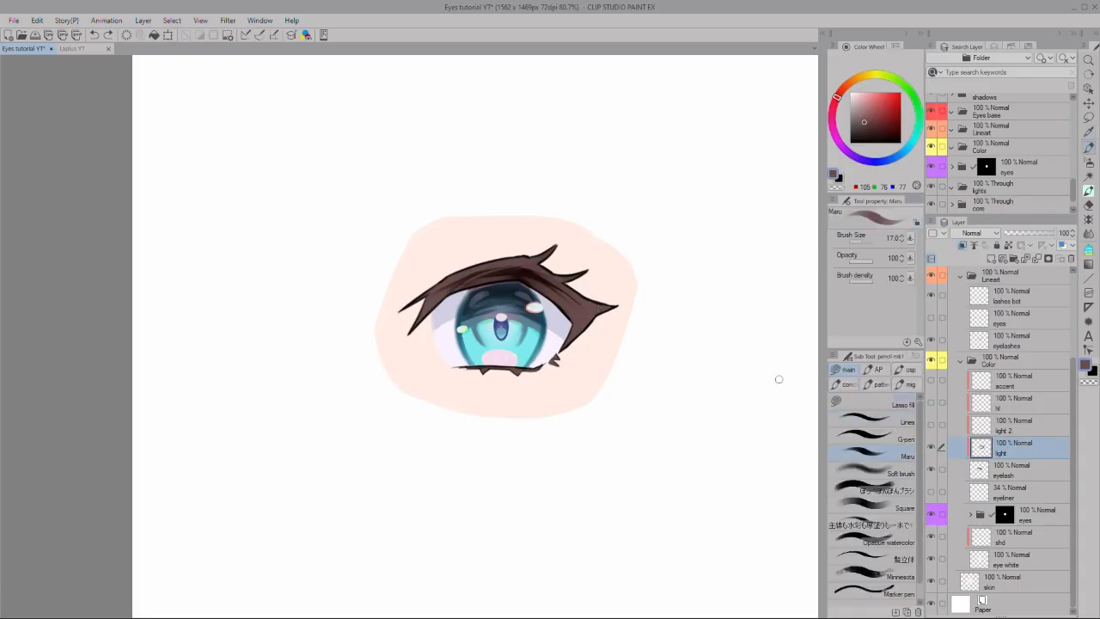
key("alt")
left_click(562, 302, "alt")
Step: Try a lighter brown stroke along the upper lash with the Maru brush, and undo it
left_click_drag(552, 292, 497, 275)
key("ctrl+z")
key("ctrl+z")
Step: Set the Maru brush size to 15, and show the light 2, hl and accent layers of the eyelash
key("bracketleft")
left_click(962, 431)
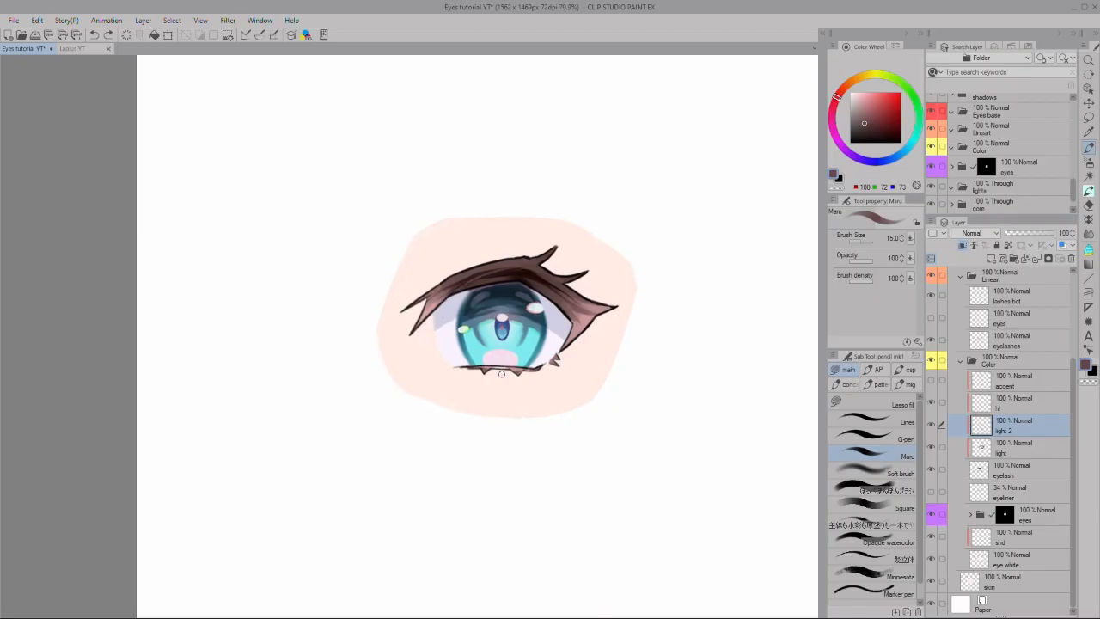
left_click(938, 383)
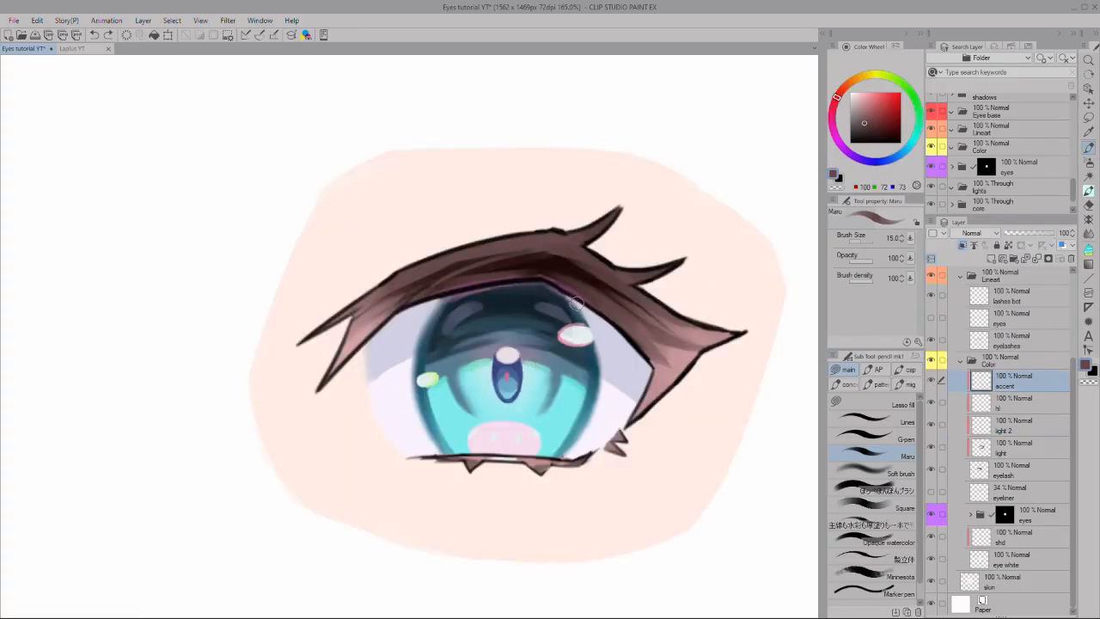
scroll(559, 282, "up", 1)
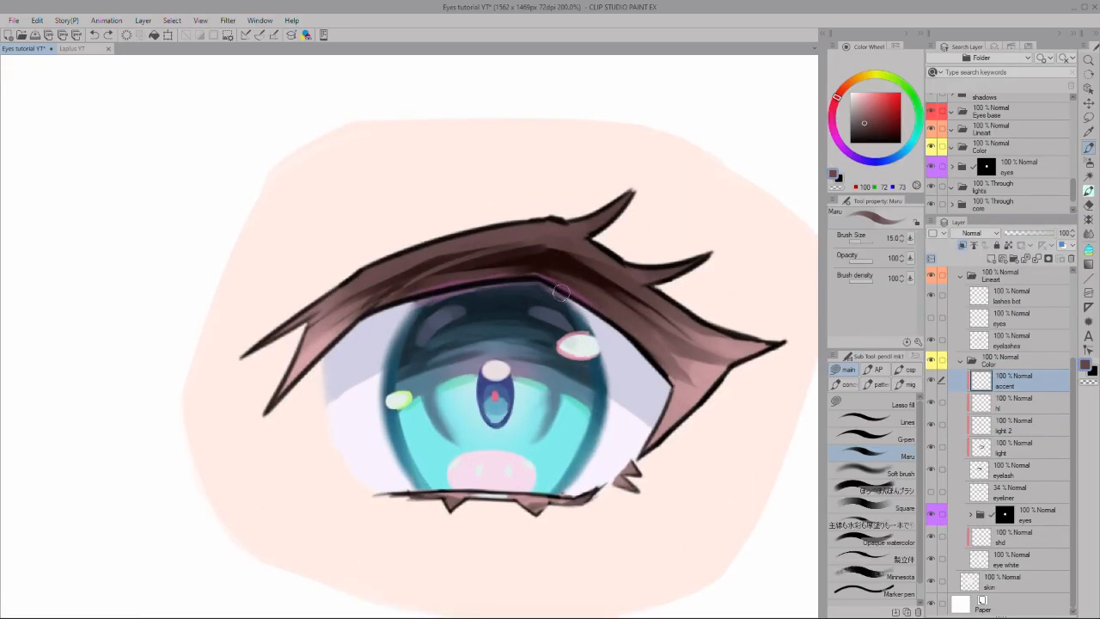
scroll(558, 282, "down", 3)
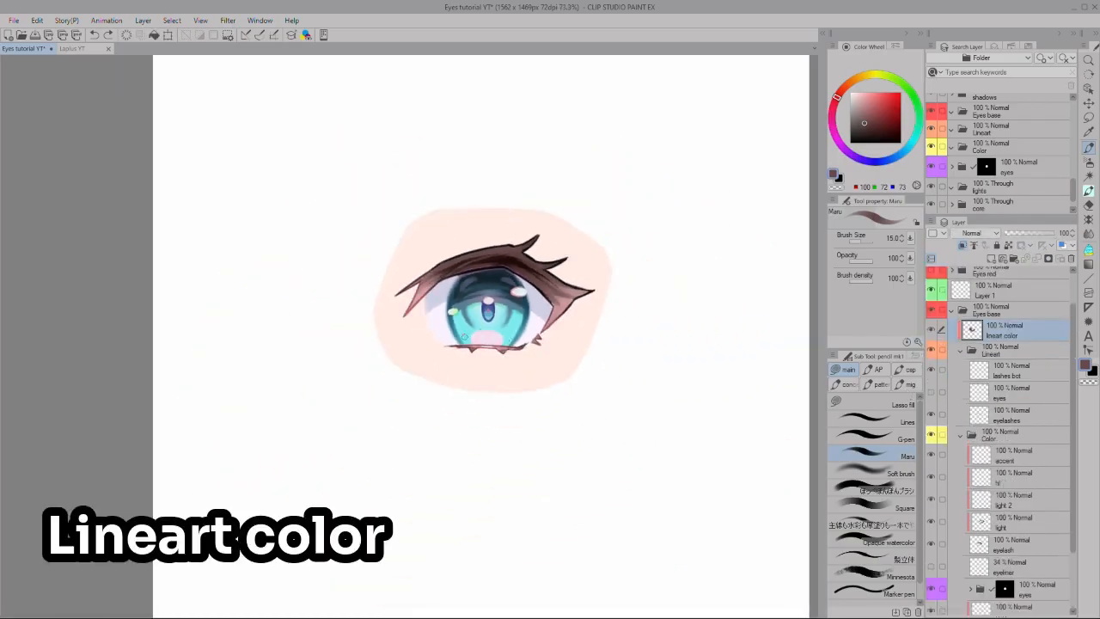
Step: On the lineart color layer, tint the inner lash corner with pink sampled from the lash, using the Soft brush at size 60
left_click(991, 354)
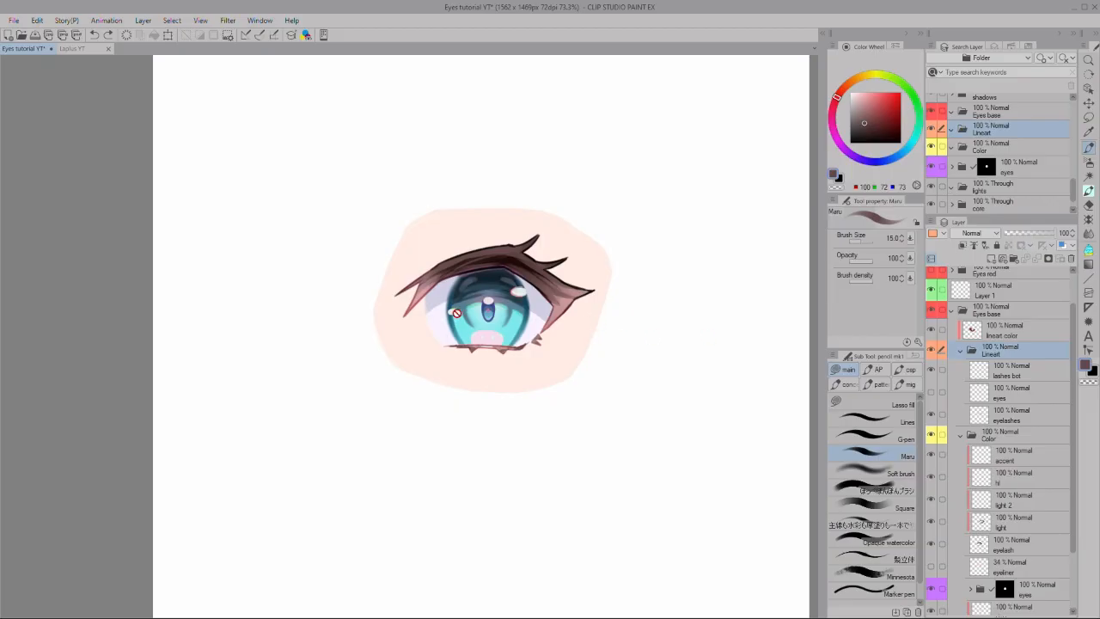
left_click(1002, 331)
left_click(885, 472)
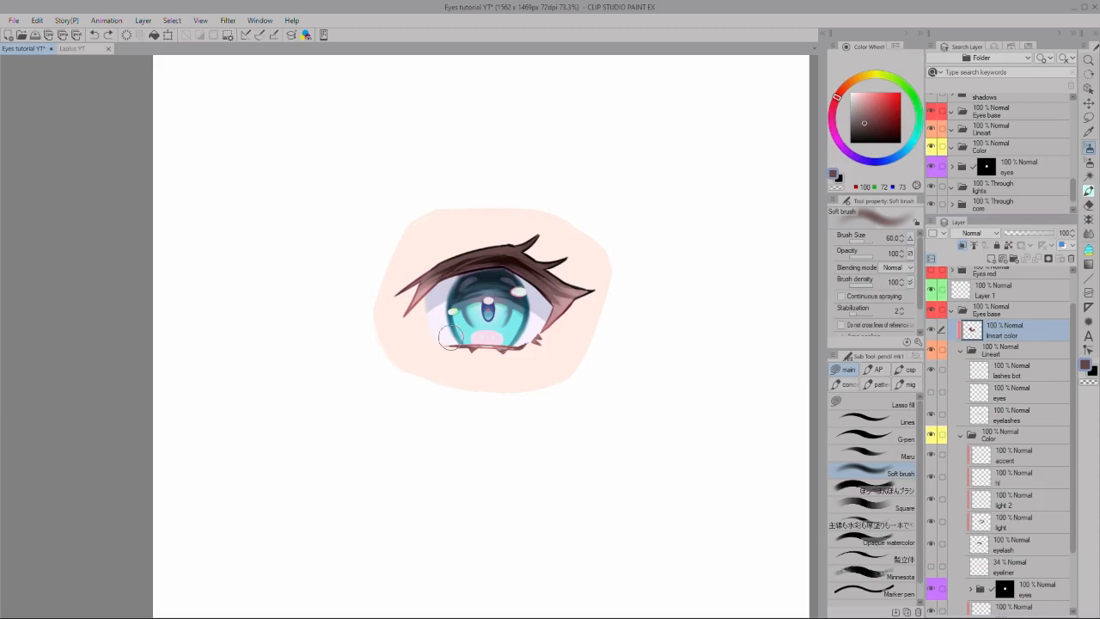
left_click(409, 313, "alt")
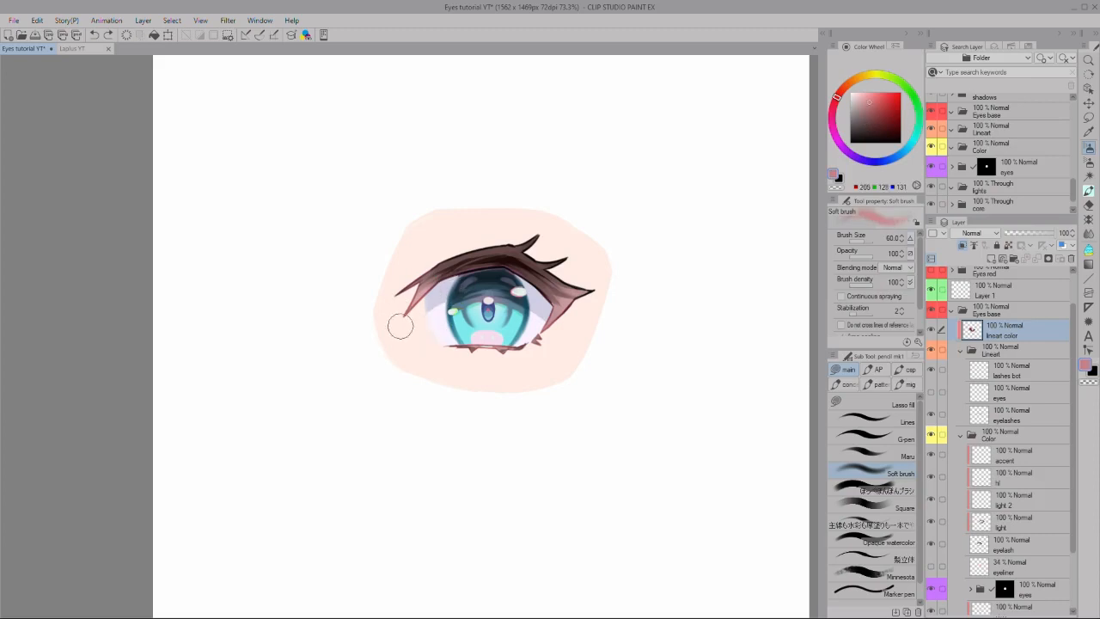
left_click_drag(401, 326, 408, 313)
Step: Show the eyeliner layer below eyelash and toggle its visibility to compare the eye with and without it
key("ctrl+space")
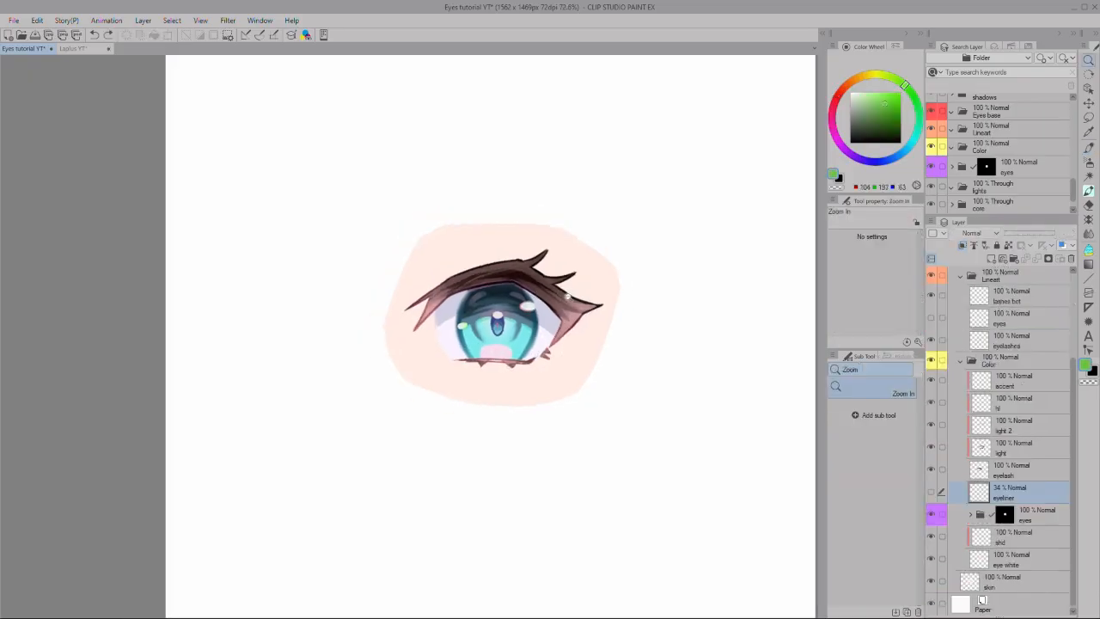
left_click(652, 353)
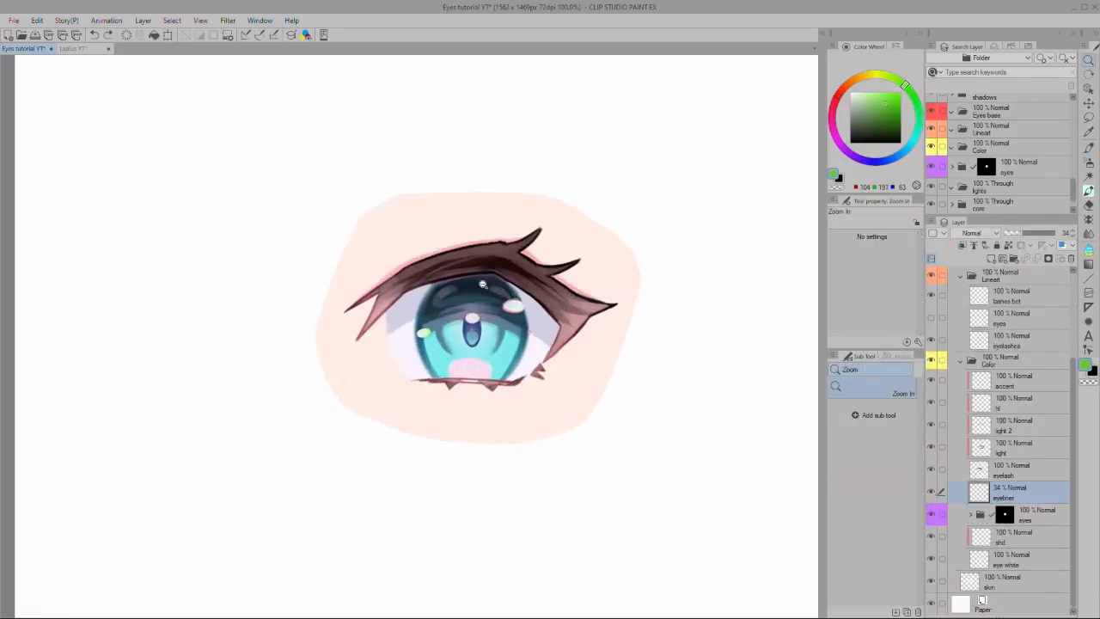
left_click_drag(539, 301, 509, 304)
left_click(931, 493)
left_click(932, 495)
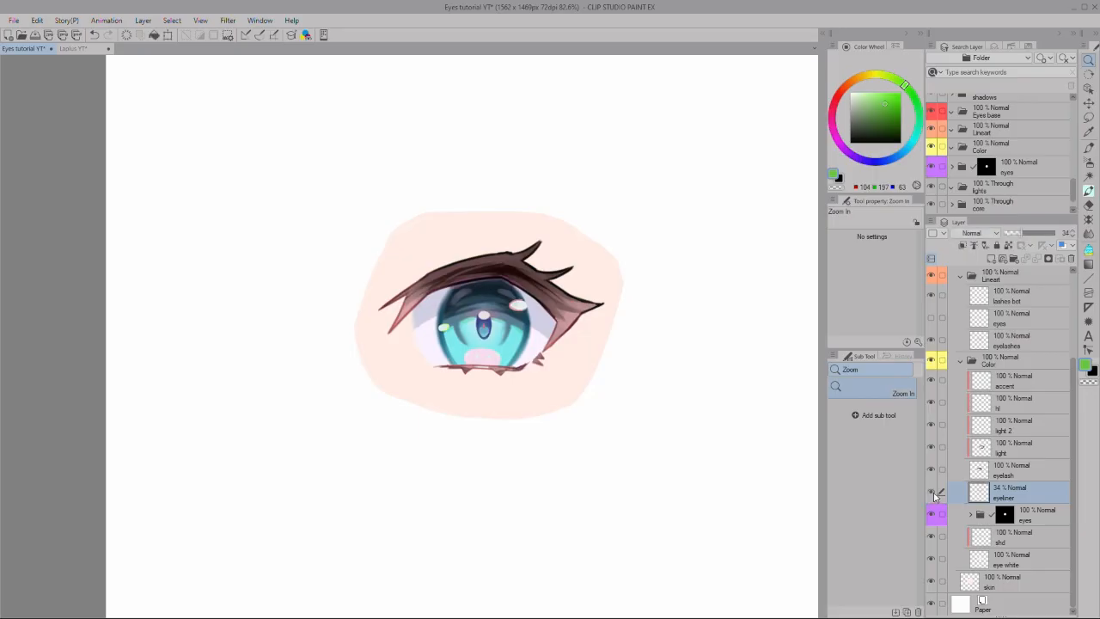
left_click(932, 495)
left_click(934, 495)
left_click(933, 495)
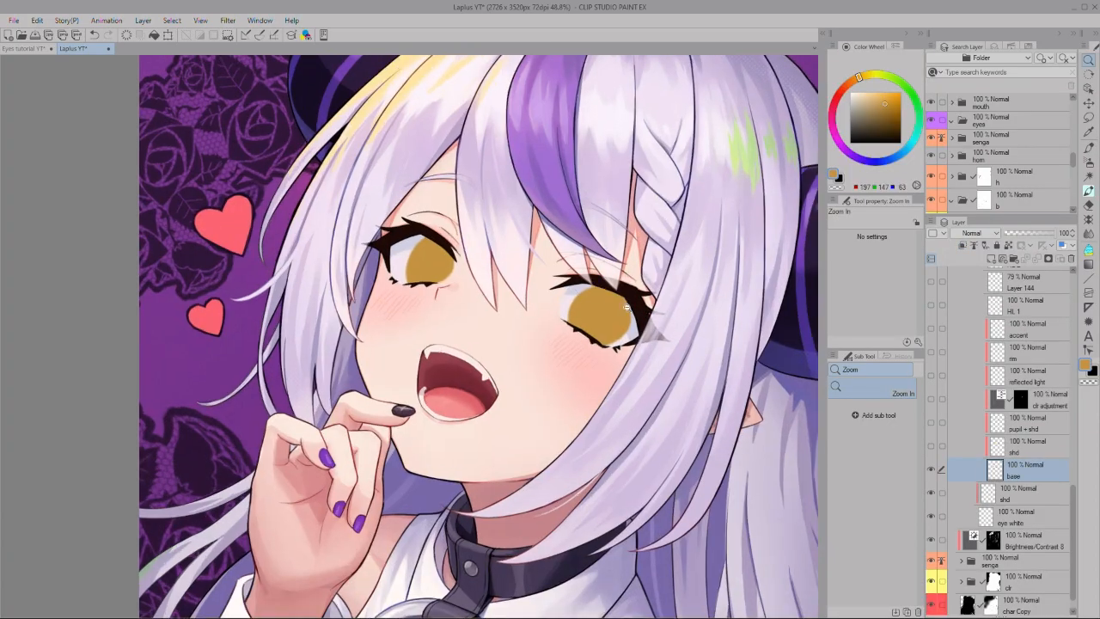
Step: Show the shd, pupil + shd and clr adjustment layers above the base color of both eyes
left_click(615, 325)
left_click(615, 327)
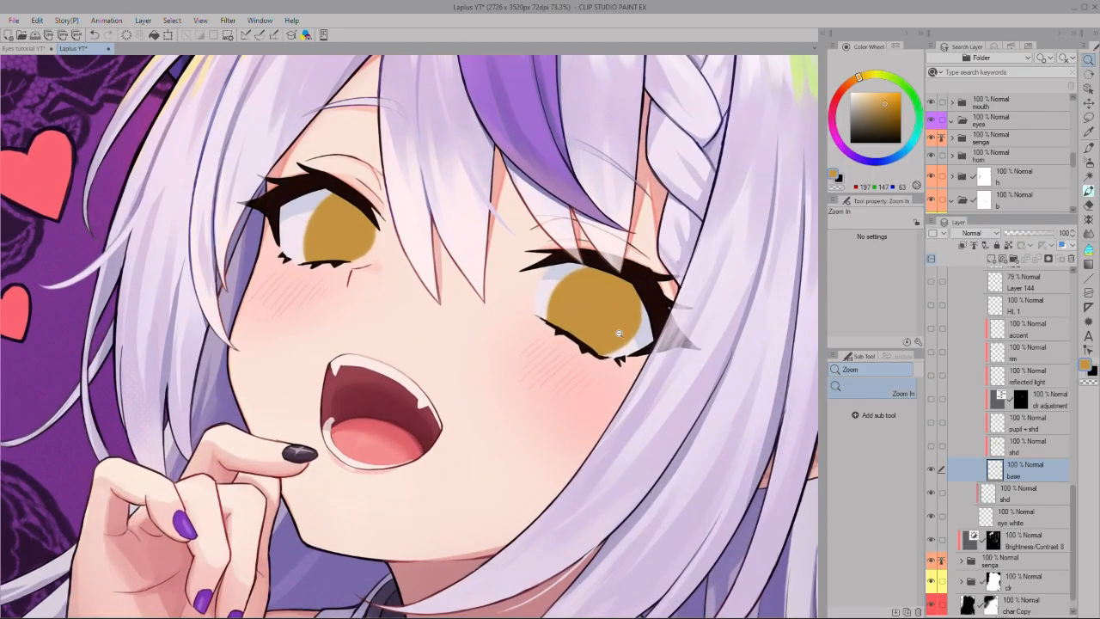
left_click_drag(618, 334, 644, 347)
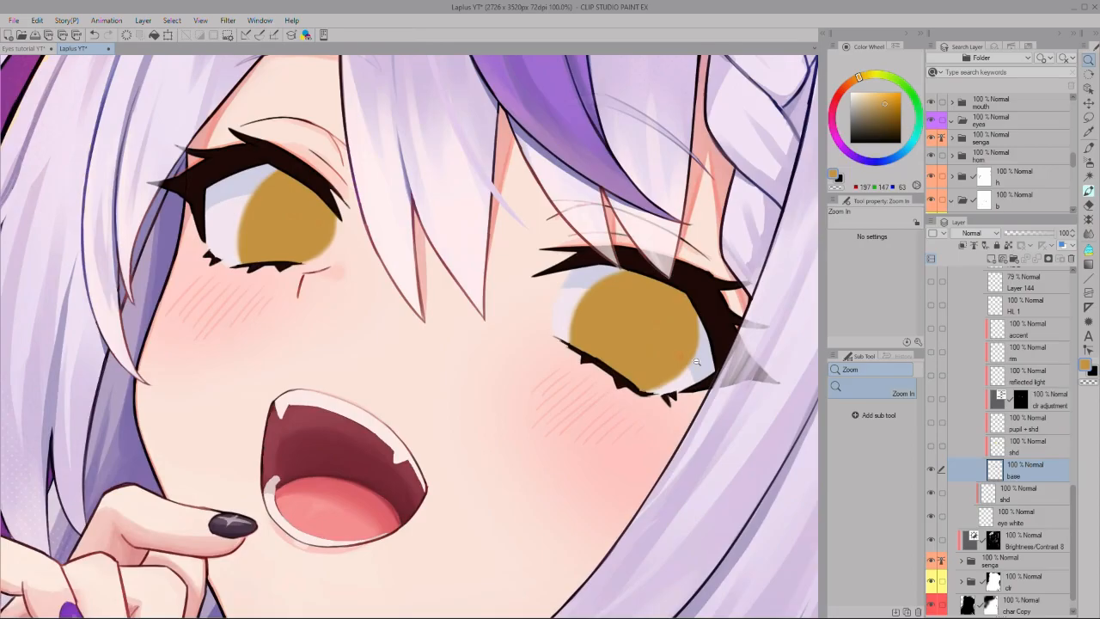
left_click(586, 299)
left_click_drag(717, 376, 521, 294)
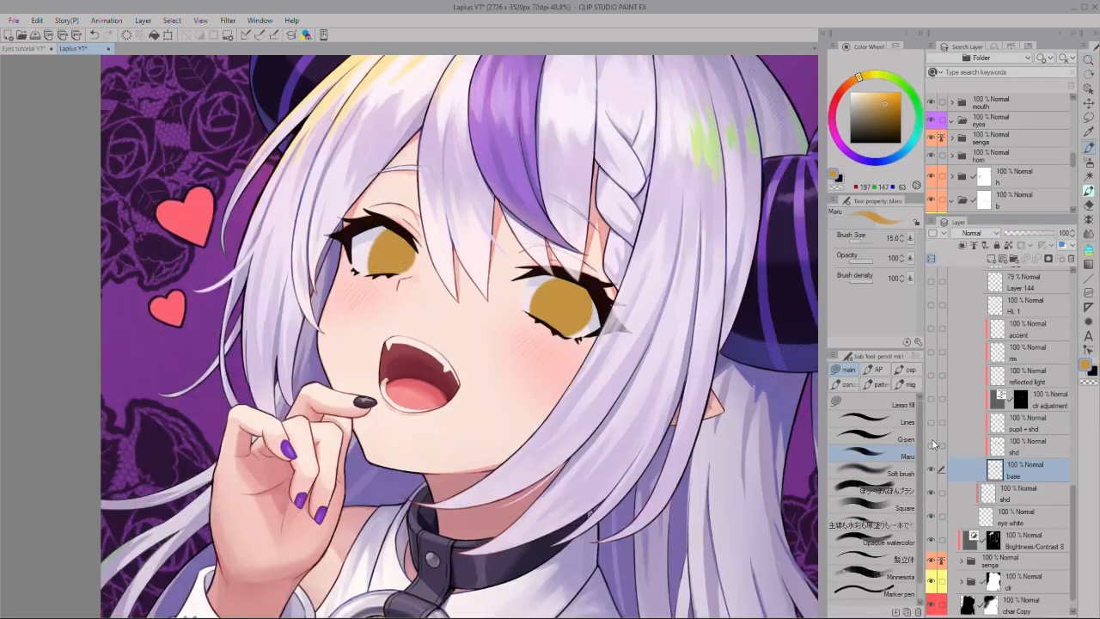
left_click(932, 443)
left_click(931, 422)
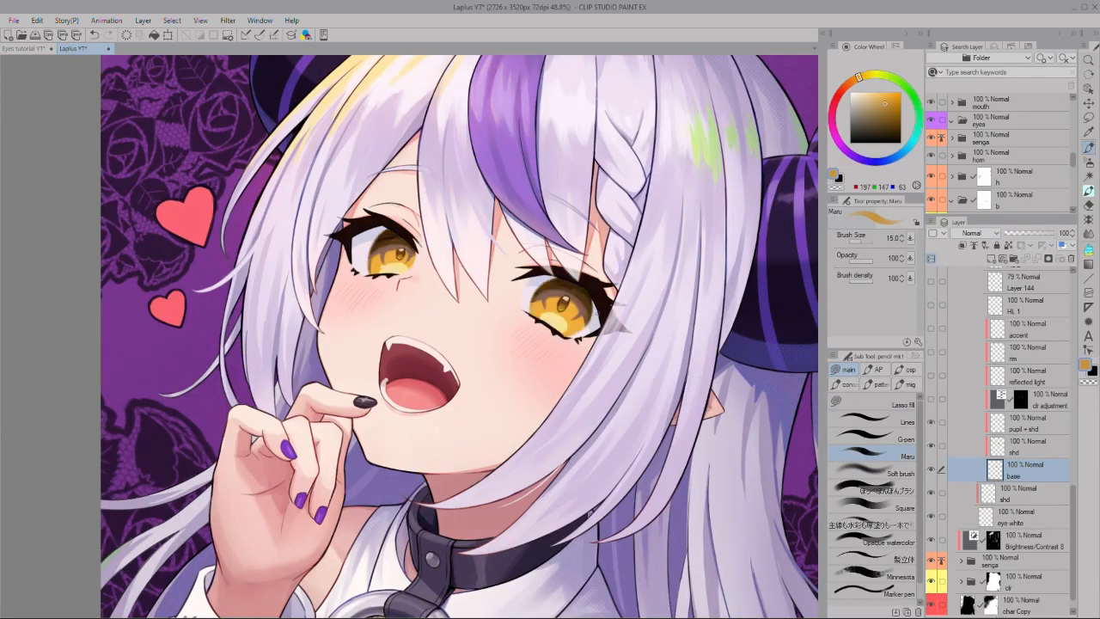
left_click(931, 399)
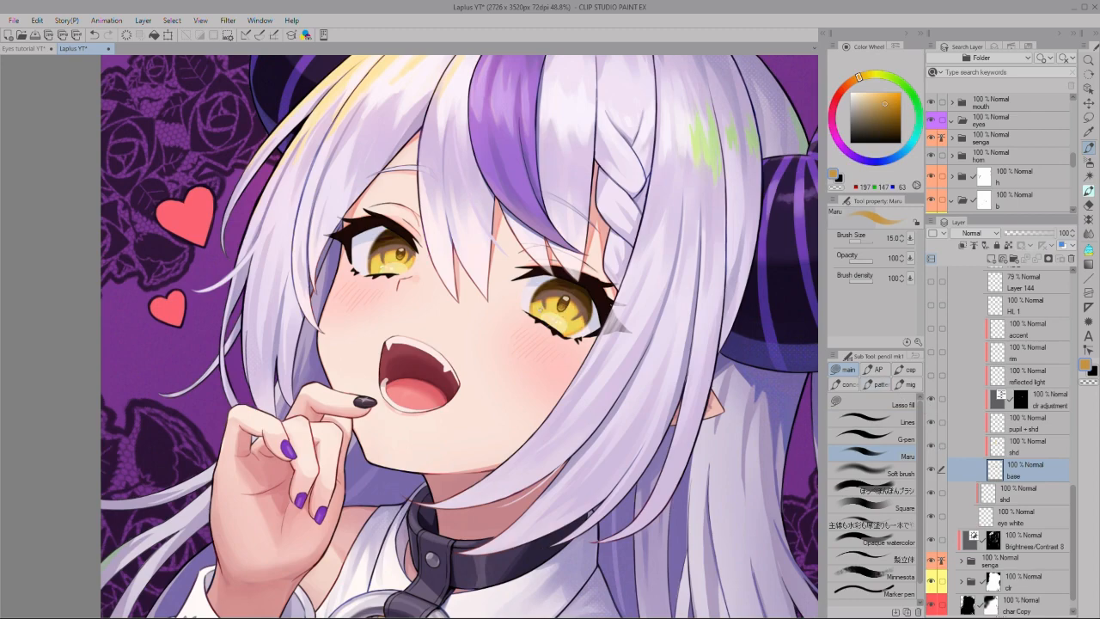
scroll(595, 299, "up", 4)
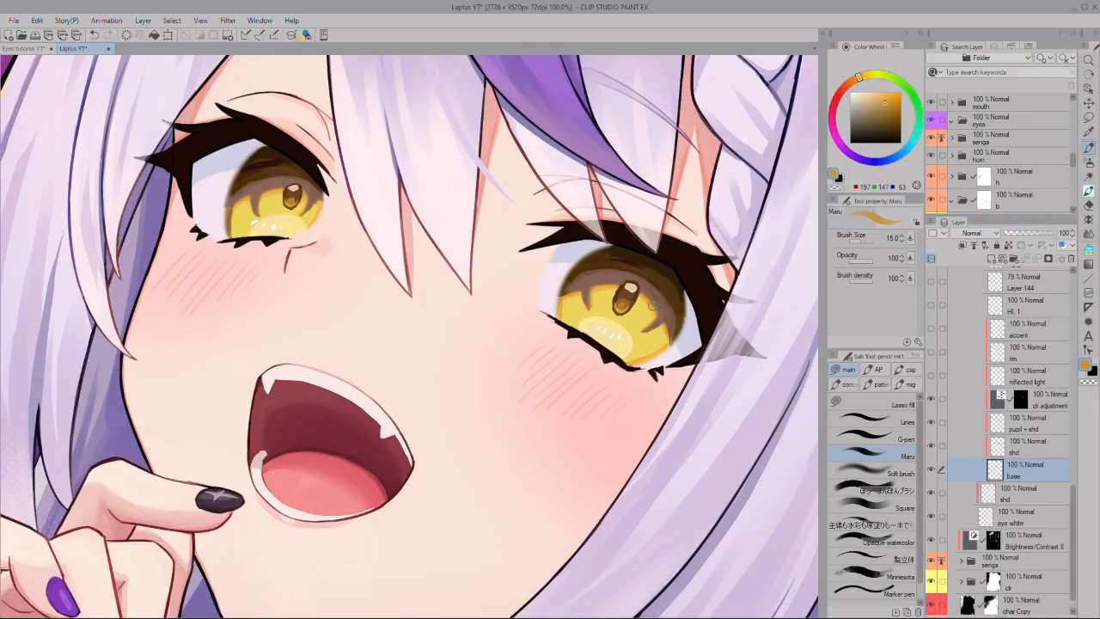
scroll(465, 232, "down", 2)
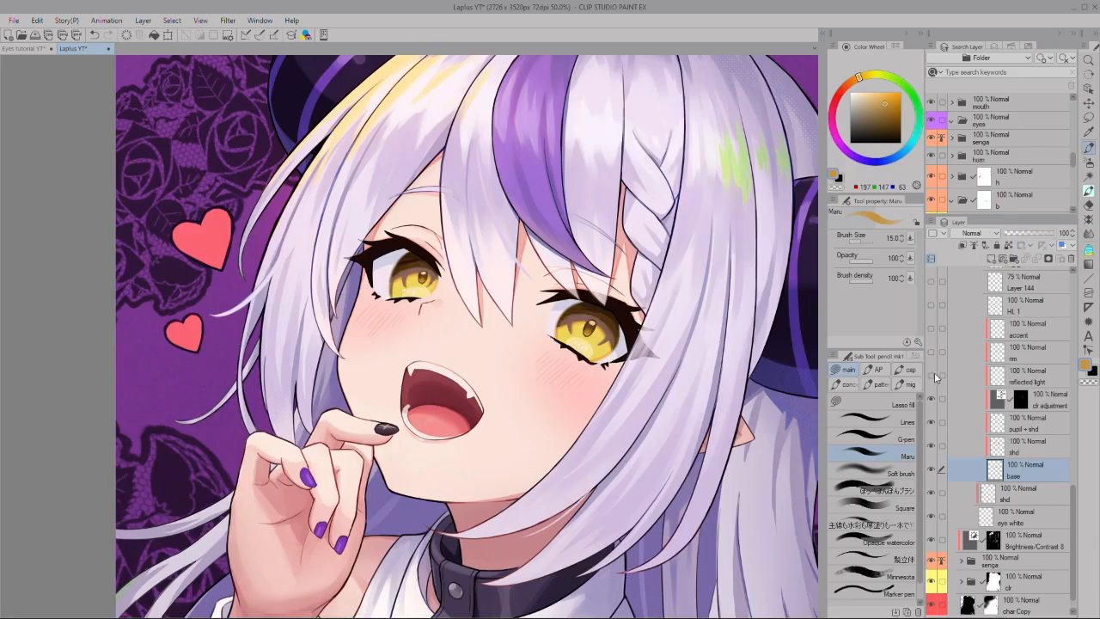
Step: Show the reflected light, rim and accent layers of the eyes, and make the accent layer active
left_click(931, 375)
scroll(591, 326, "up", 3)
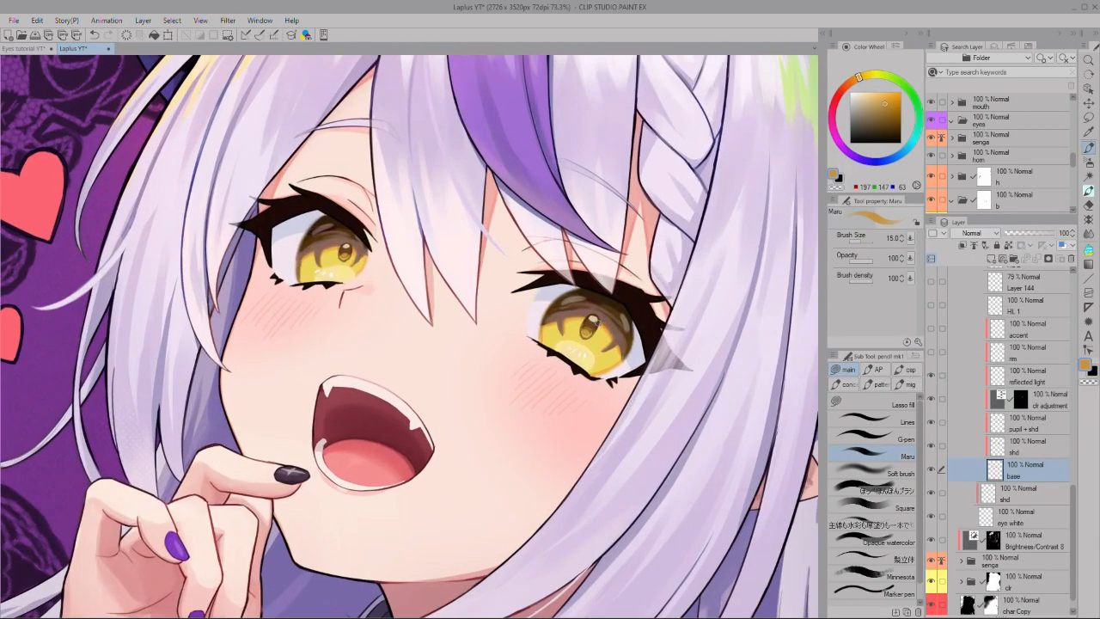
left_click(980, 348)
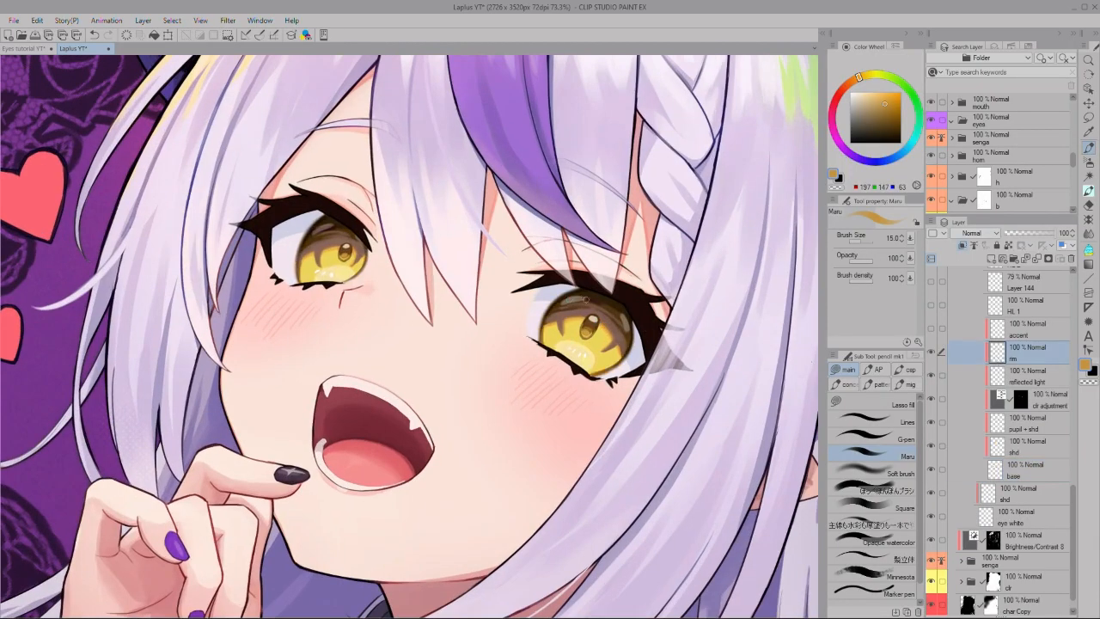
left_click(930, 329)
left_click(998, 336)
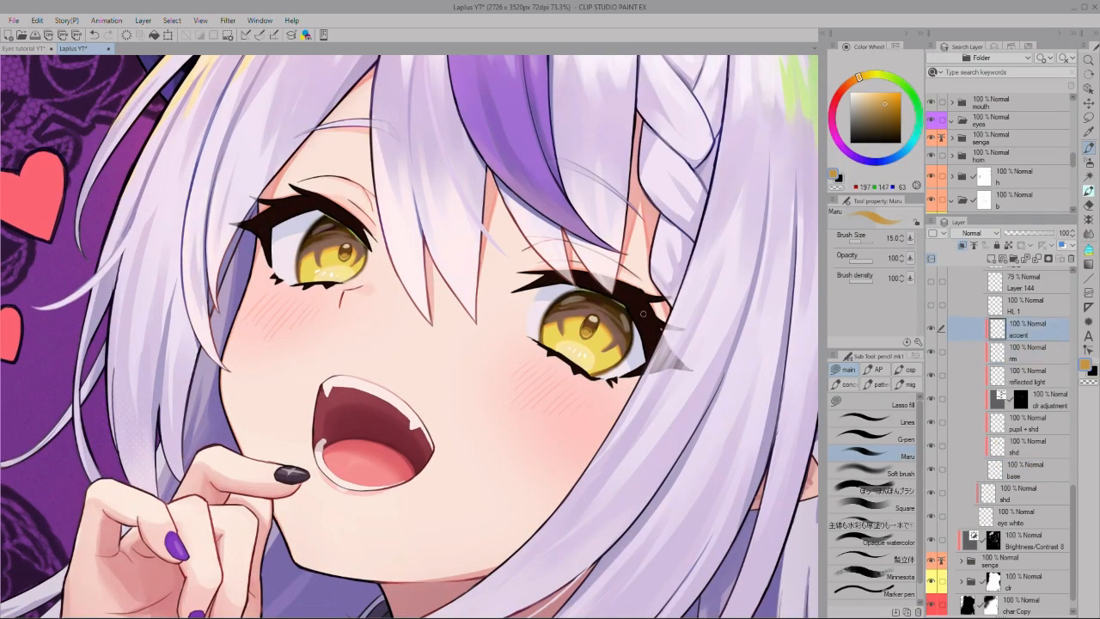
scroll(550, 284, "down", 5)
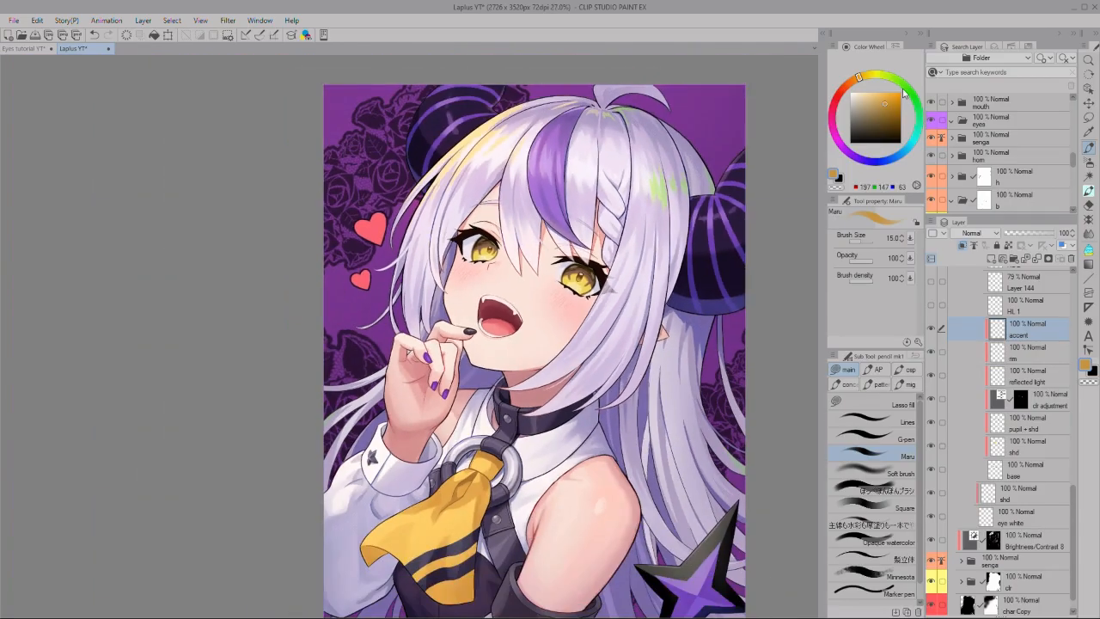
Step: Compare green and purple hues as the drawing color, and settle on green (RGB 104, 197, 63)
left_click(903, 92)
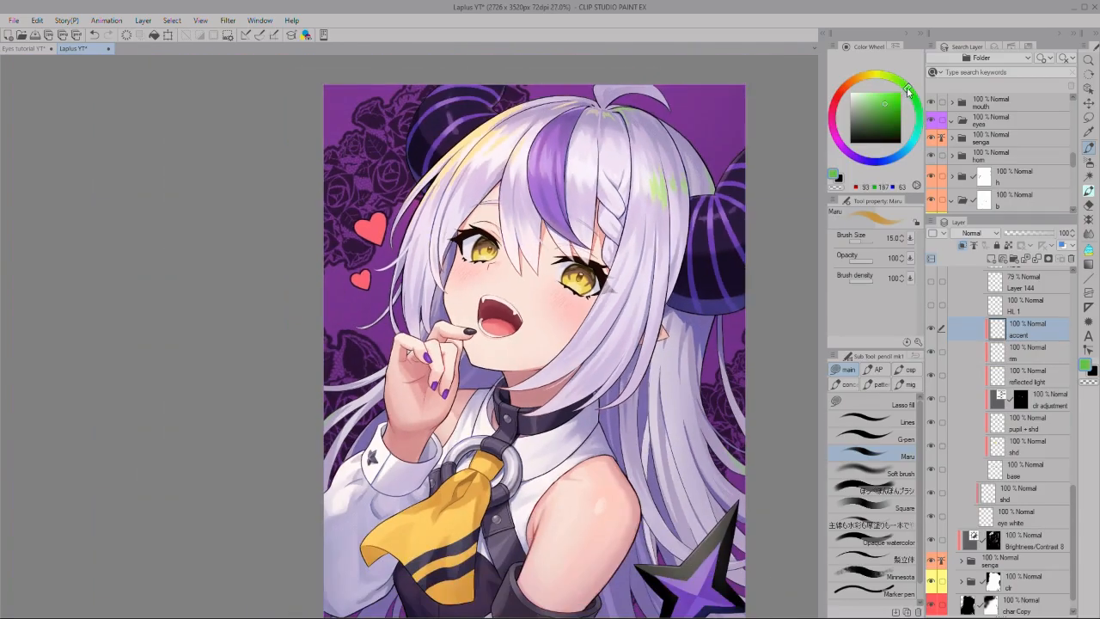
left_click(840, 148)
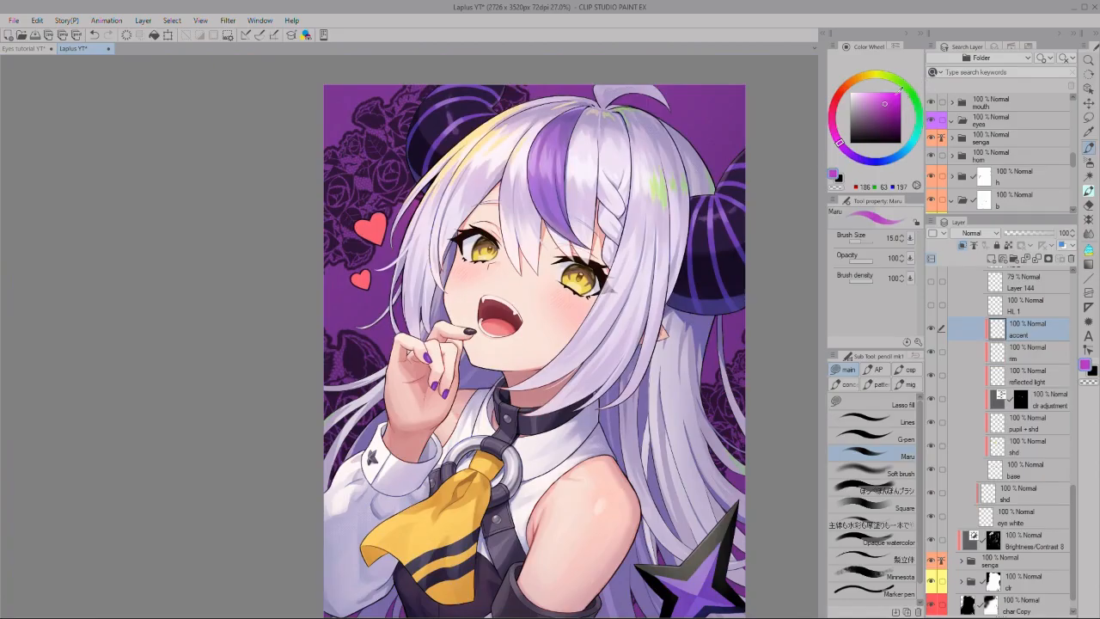
left_click_drag(835, 110, 905, 84)
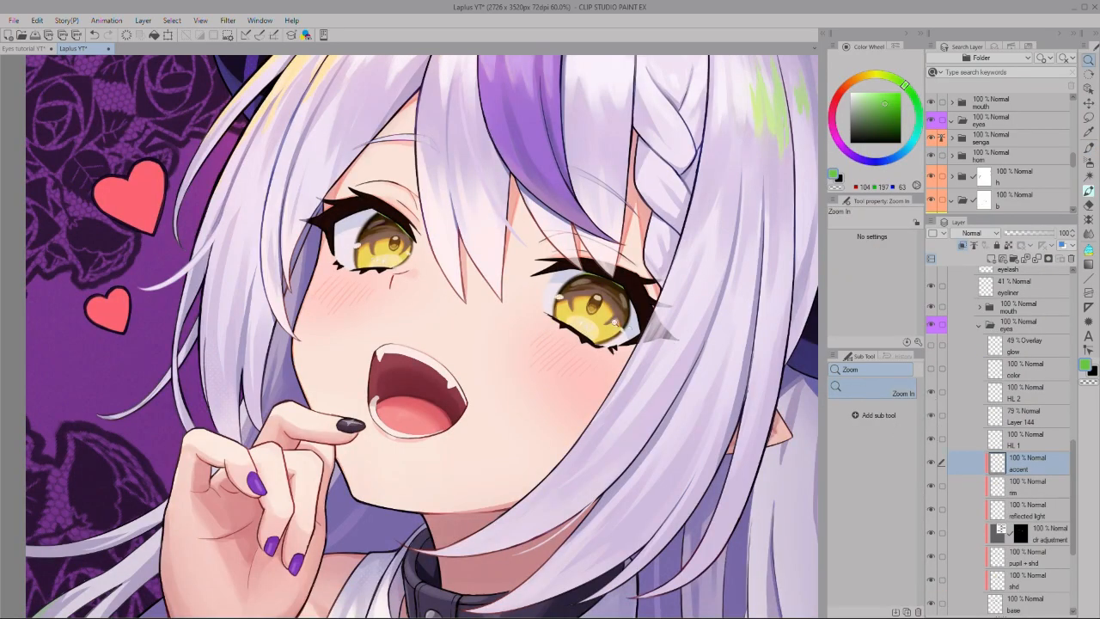
Step: Show the color and glow layers of the eyes above the highlight layers, and examine the colored details
left_click(933, 369)
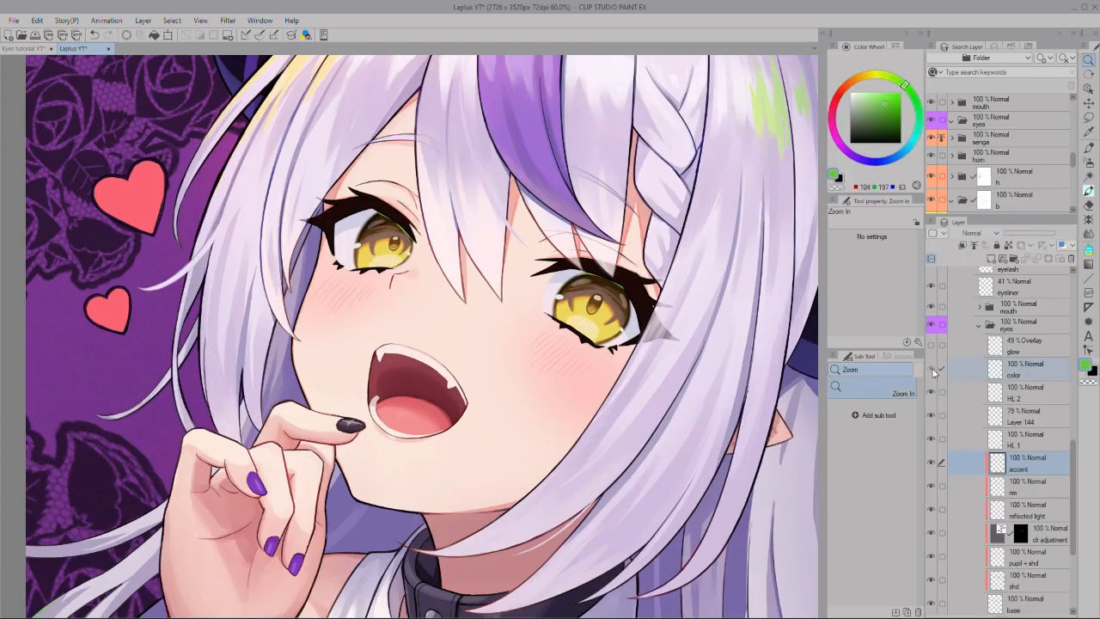
left_click(562, 300)
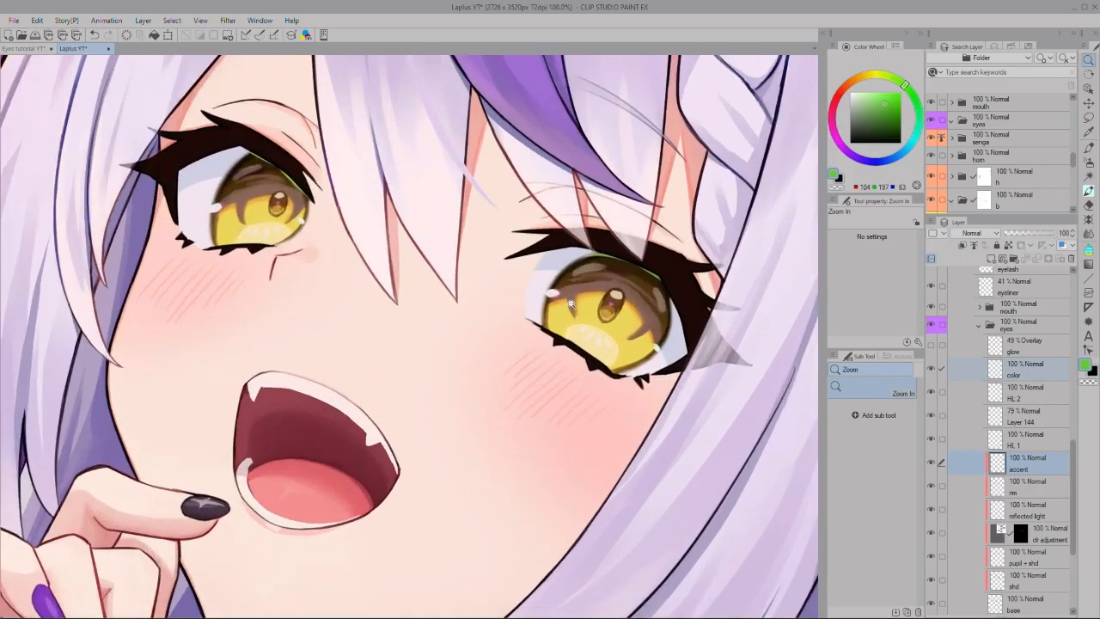
left_click(569, 303)
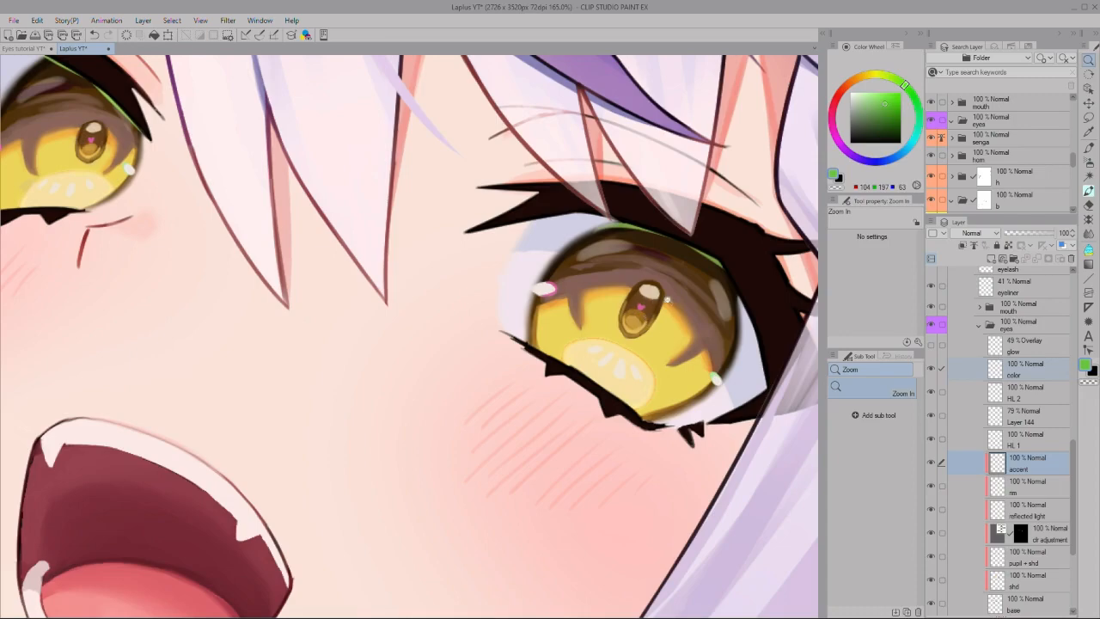
left_click(662, 311)
key("p")
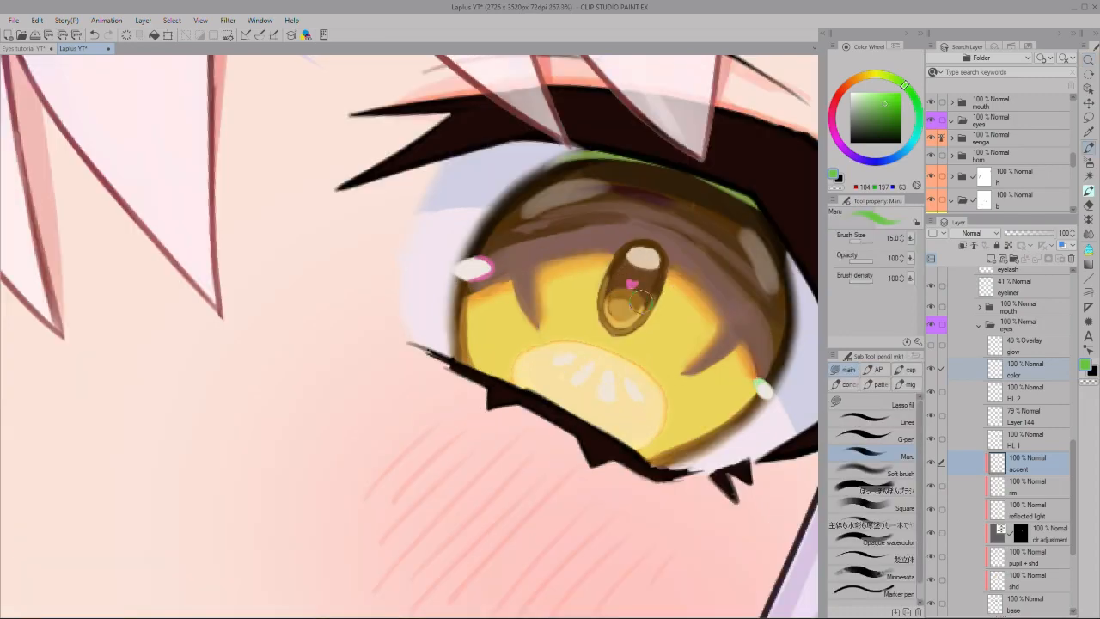
key("/")
left_click(614, 326, "alt")
left_click(626, 323, "alt")
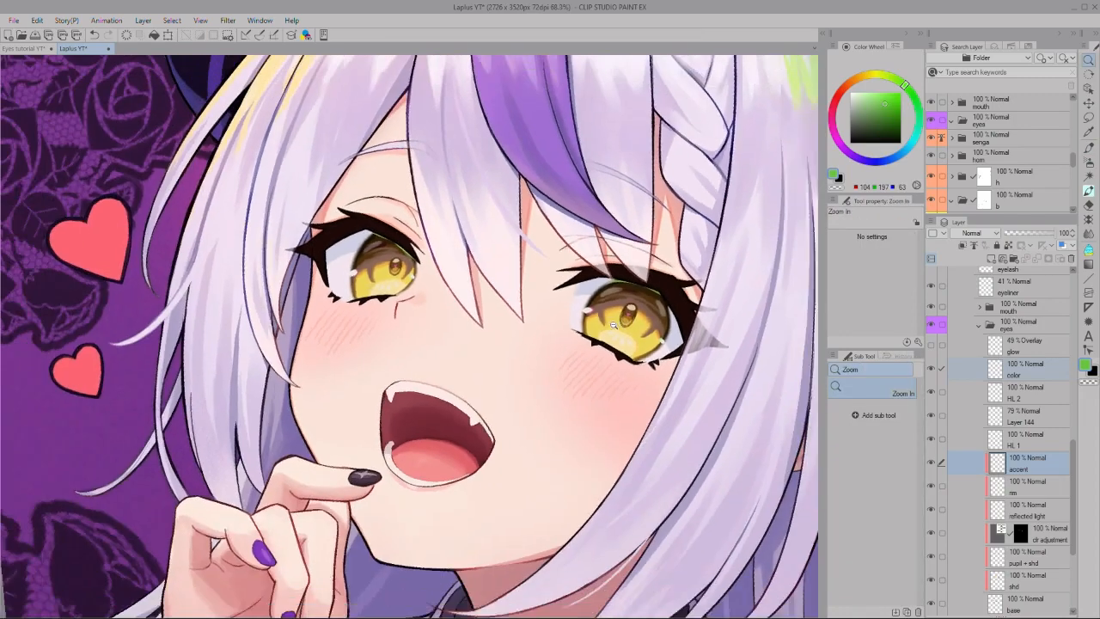
left_click_drag(614, 325, 577, 334)
left_click_drag(649, 319, 610, 306)
key("asciicircum")
left_click(998, 347)
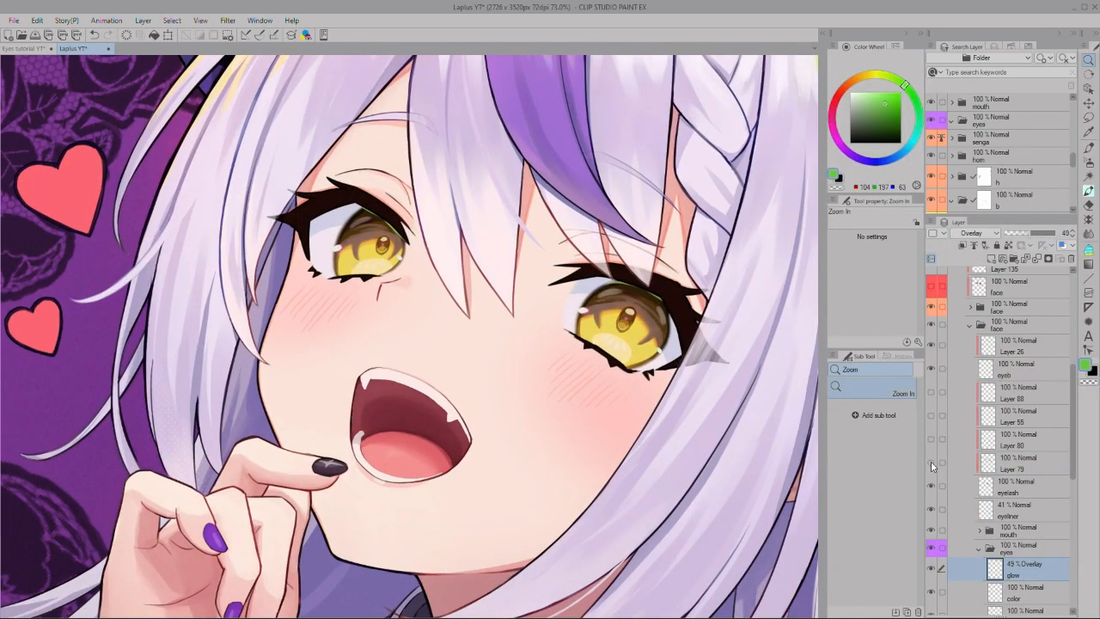
Step: Show the clipped eyelash coloring layers Layer 79, Layer 80, Layer 55 and Layer 88
left_click(931, 463)
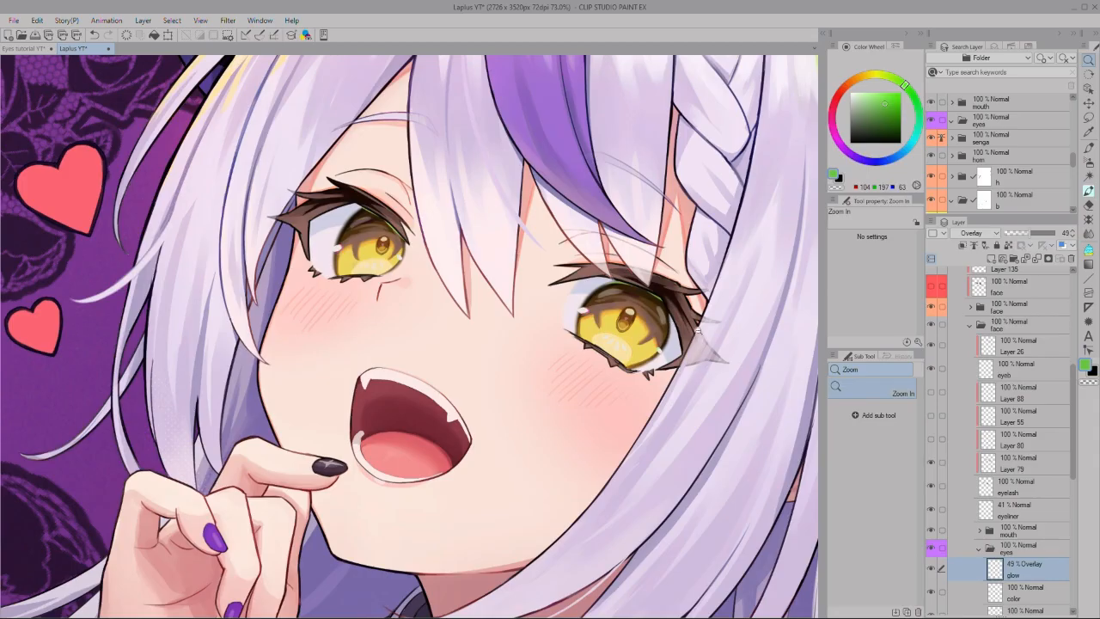
left_click(931, 439)
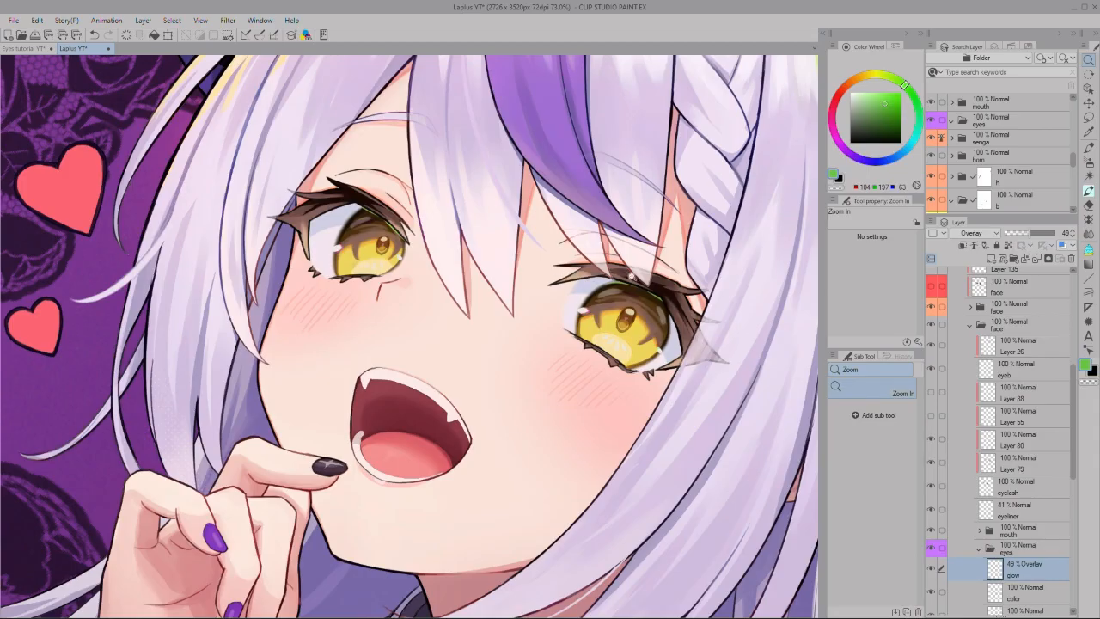
left_click(950, 420)
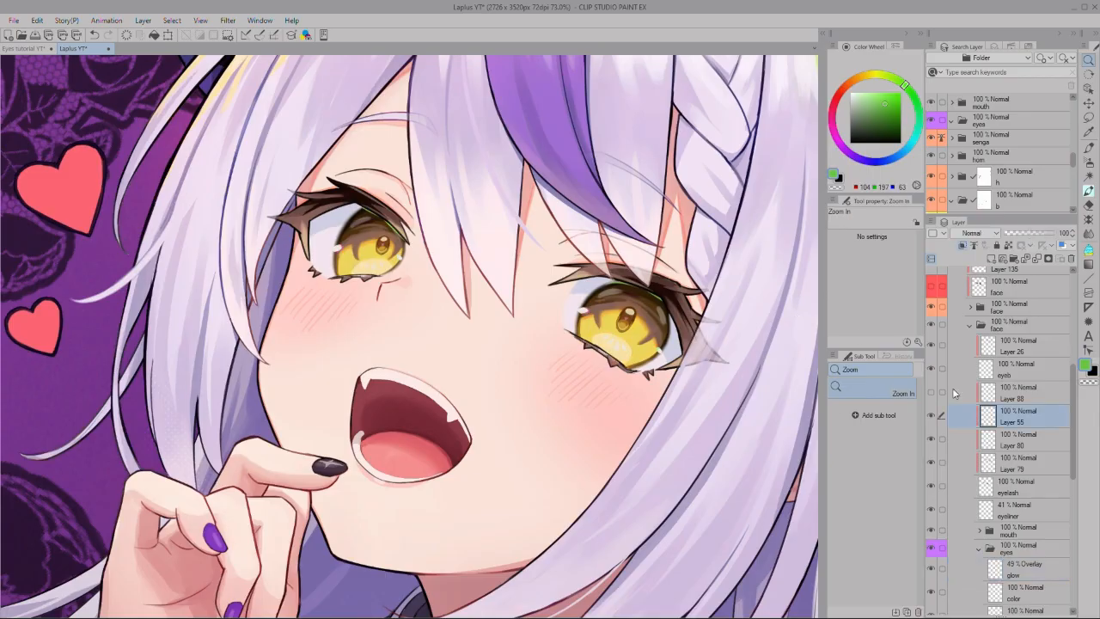
left_click(636, 285)
left_click(636, 285)
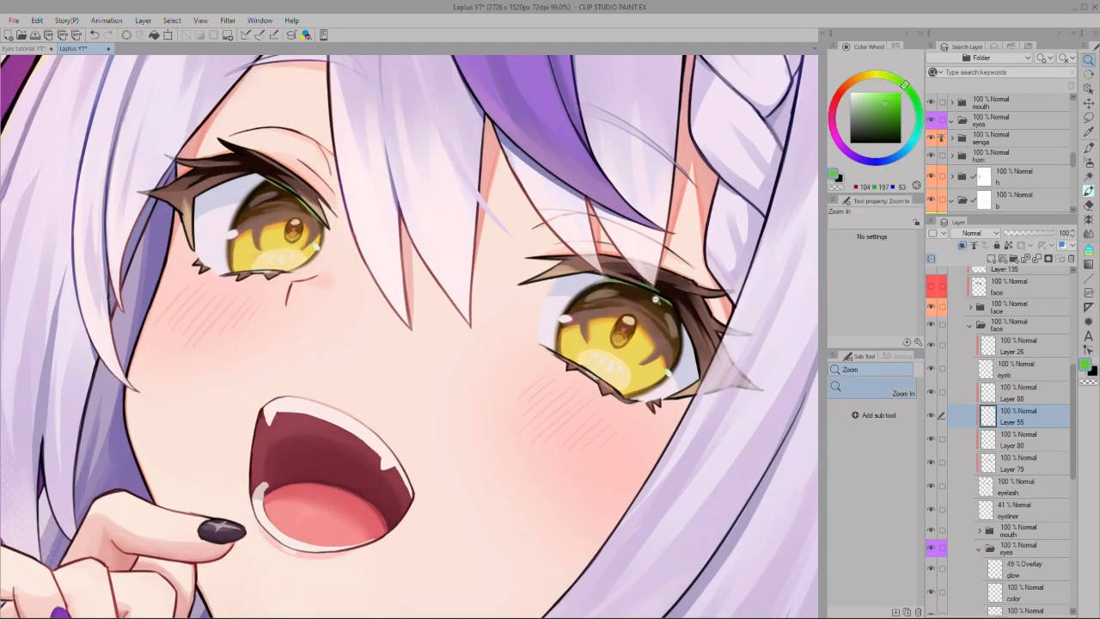
left_click_drag(668, 263, 625, 274)
Step: Show the red-tagged face layer to color the lineart around the eyes and face
scroll(588, 291, "down", 2)
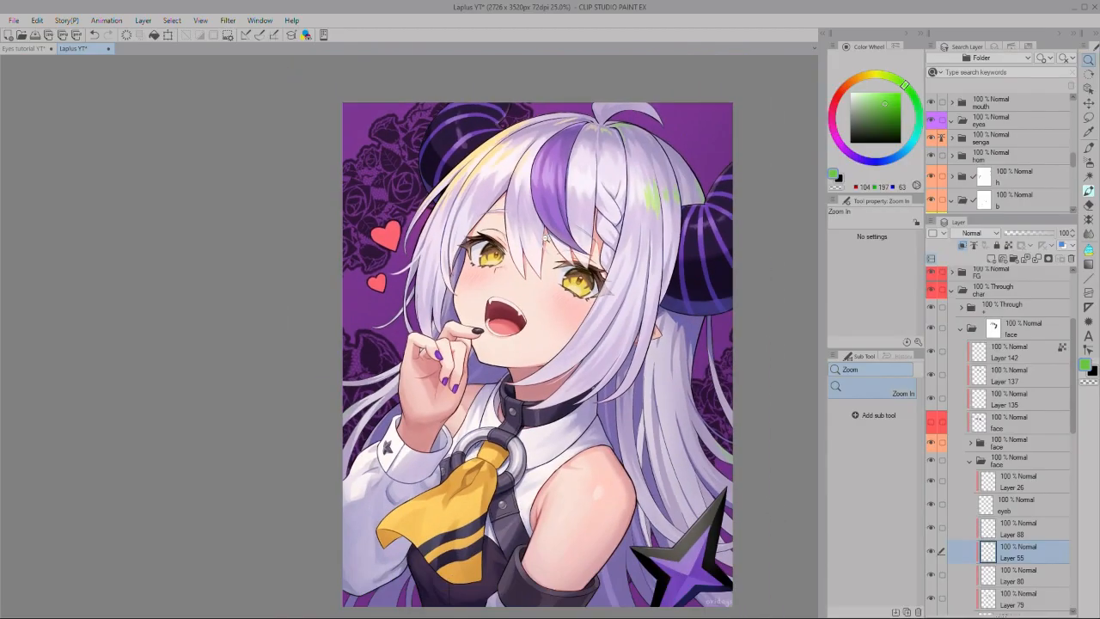
left_click_drag(548, 239, 631, 245)
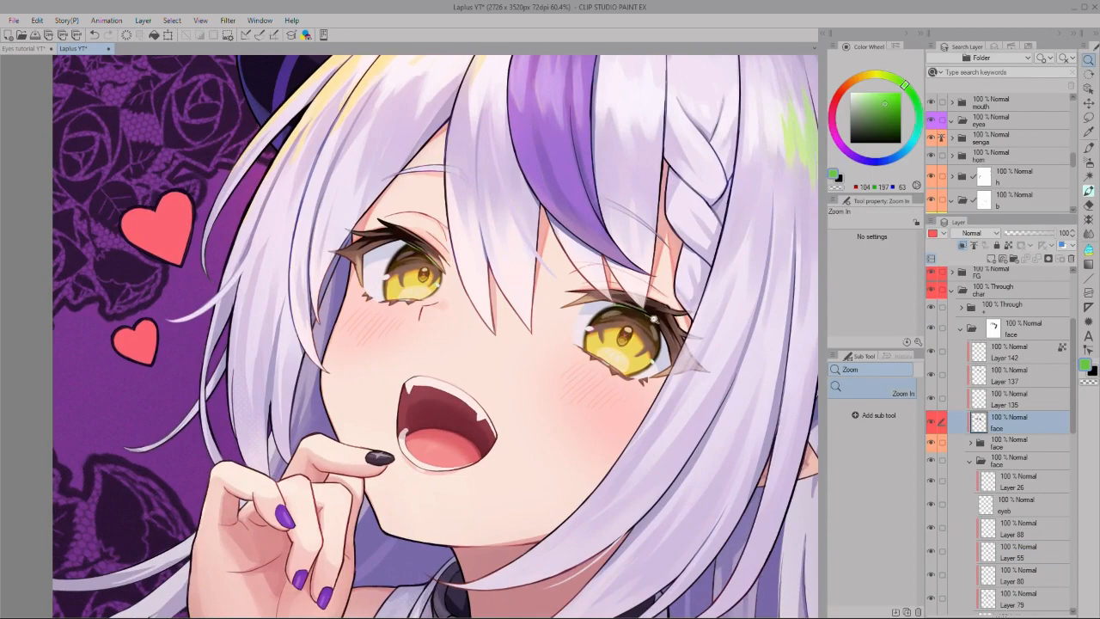
left_click_drag(624, 287, 563, 272)
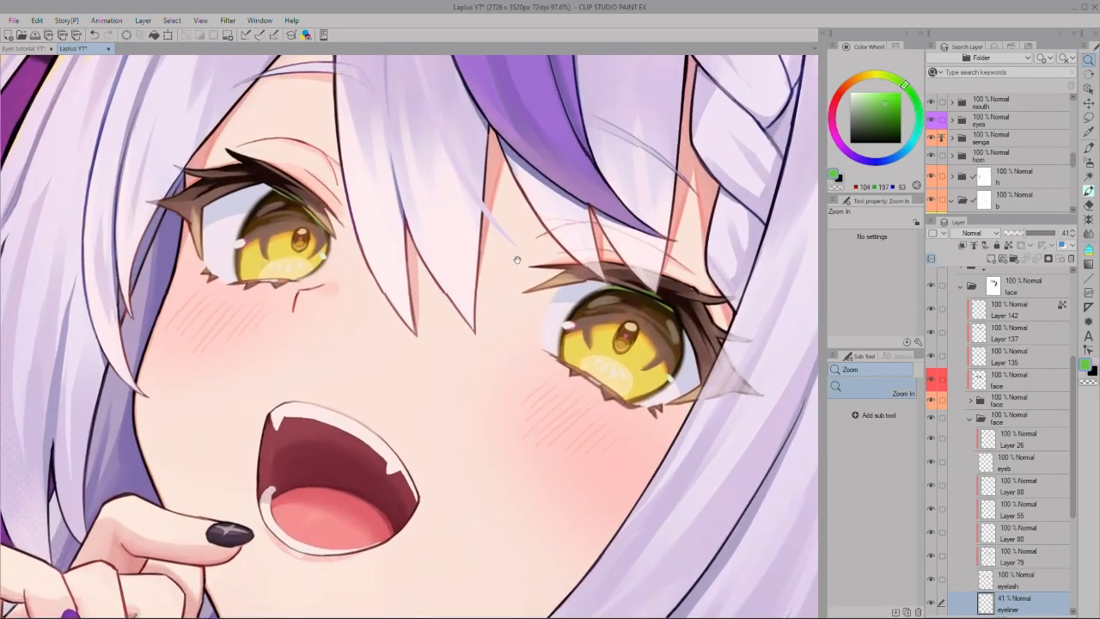
Step: Toggle the eyeliner layer's visibility to compare both eyes with and without it, up close and at full view
left_click(932, 604)
left_click(933, 604)
left_click(932, 604)
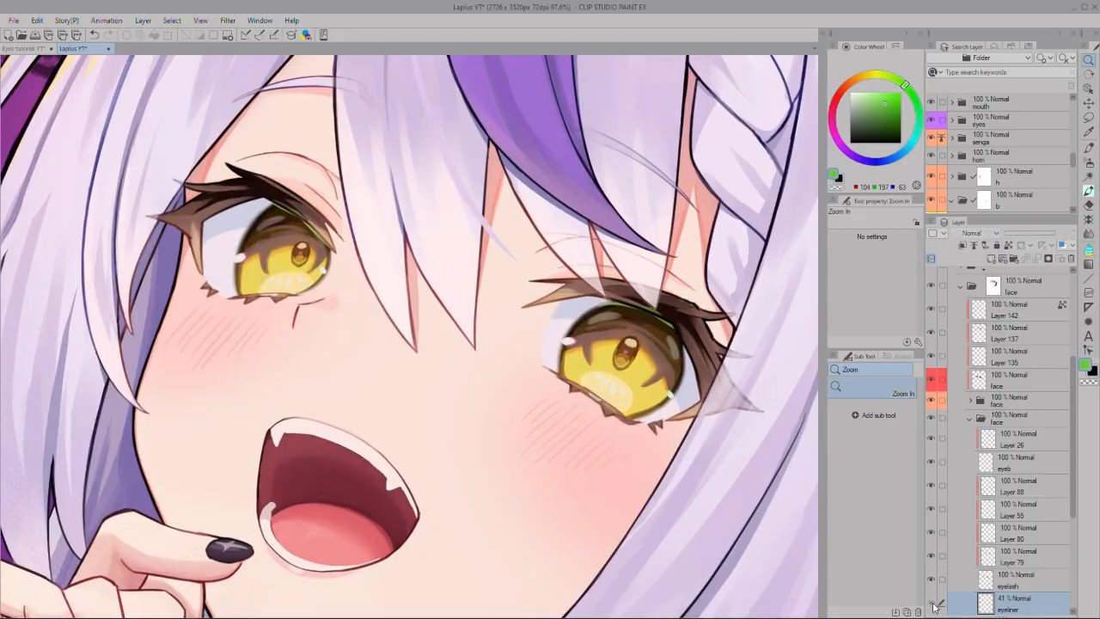
left_click(933, 604)
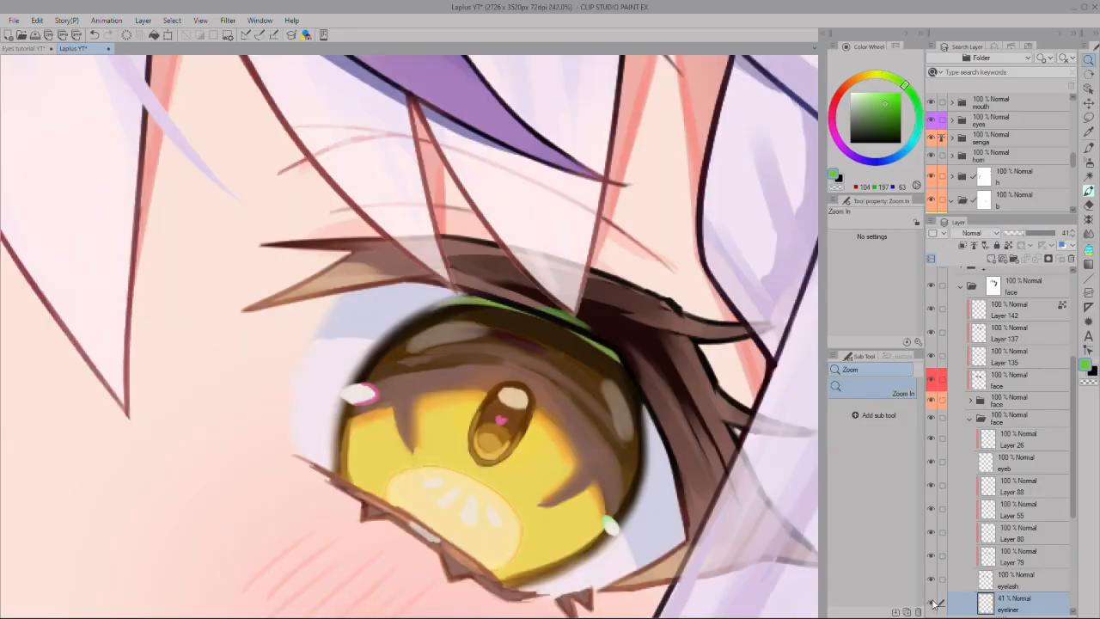
left_click(932, 604)
left_click(932, 604)
left_click(932, 604)
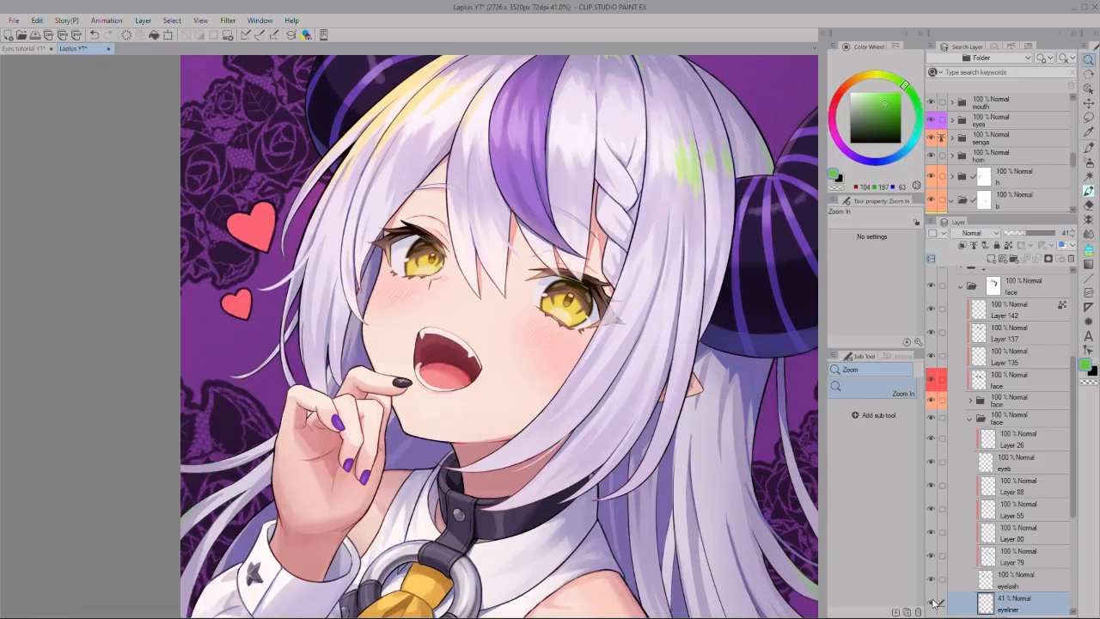
left_click(933, 604)
left_click(934, 604)
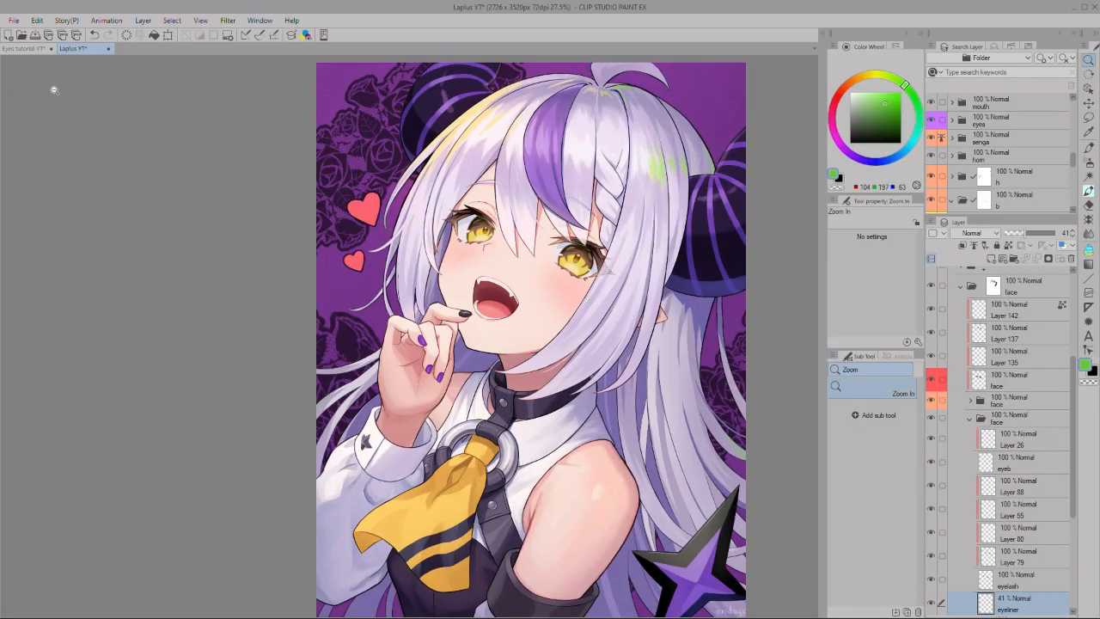
Step: Switch to the Eyes tutorial YT document and show the Eyes yellow and Eyes red folders alongside Eyes blue
left_click(19, 48)
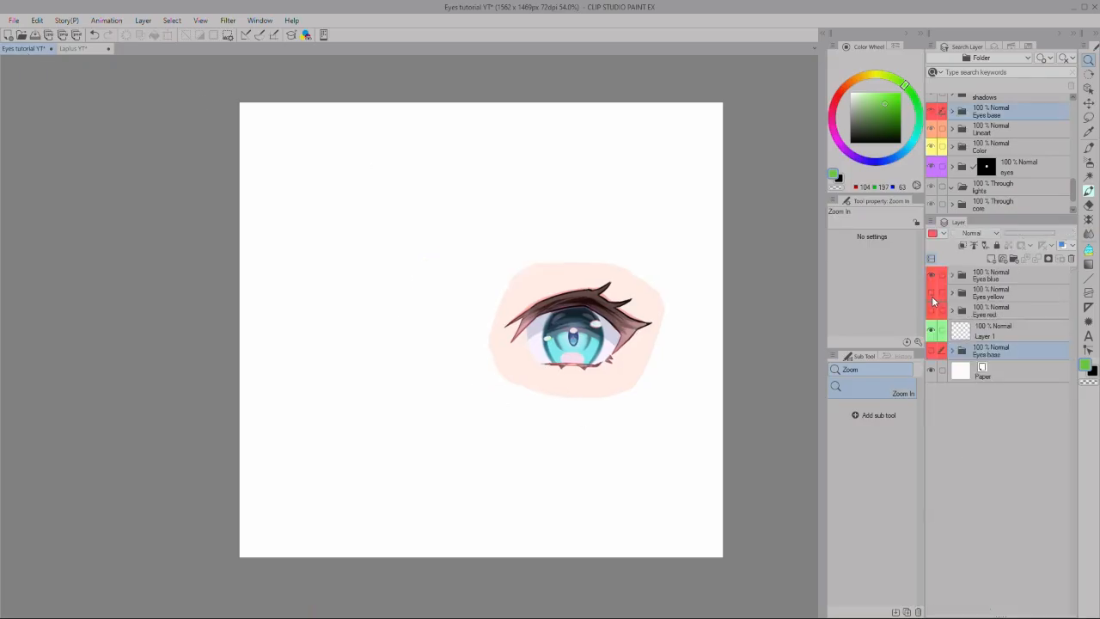
left_click(932, 296)
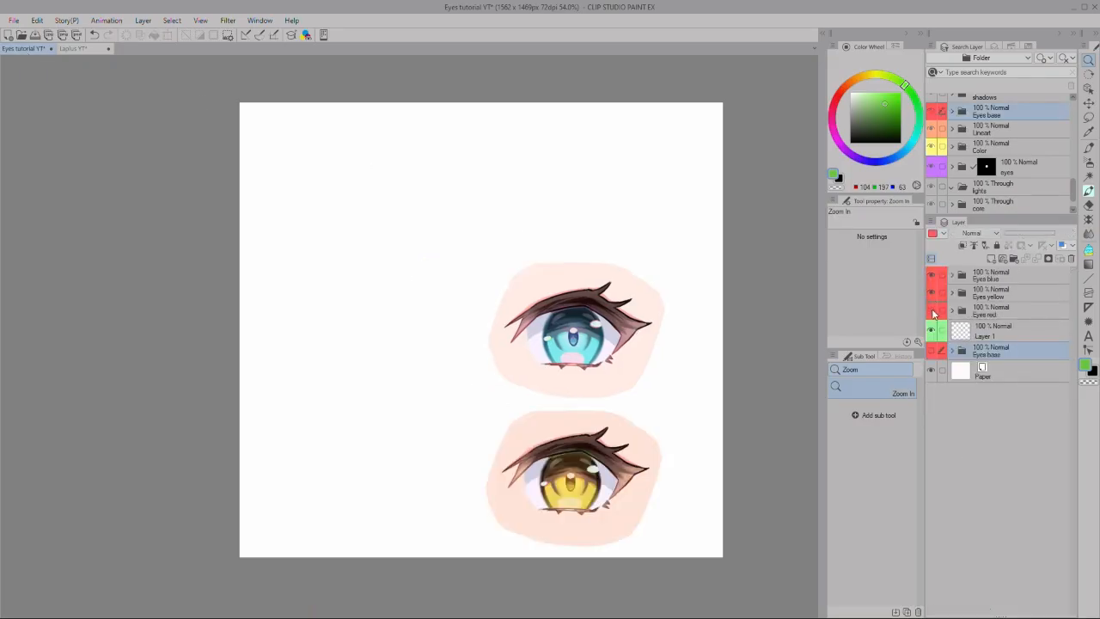
left_click(932, 313)
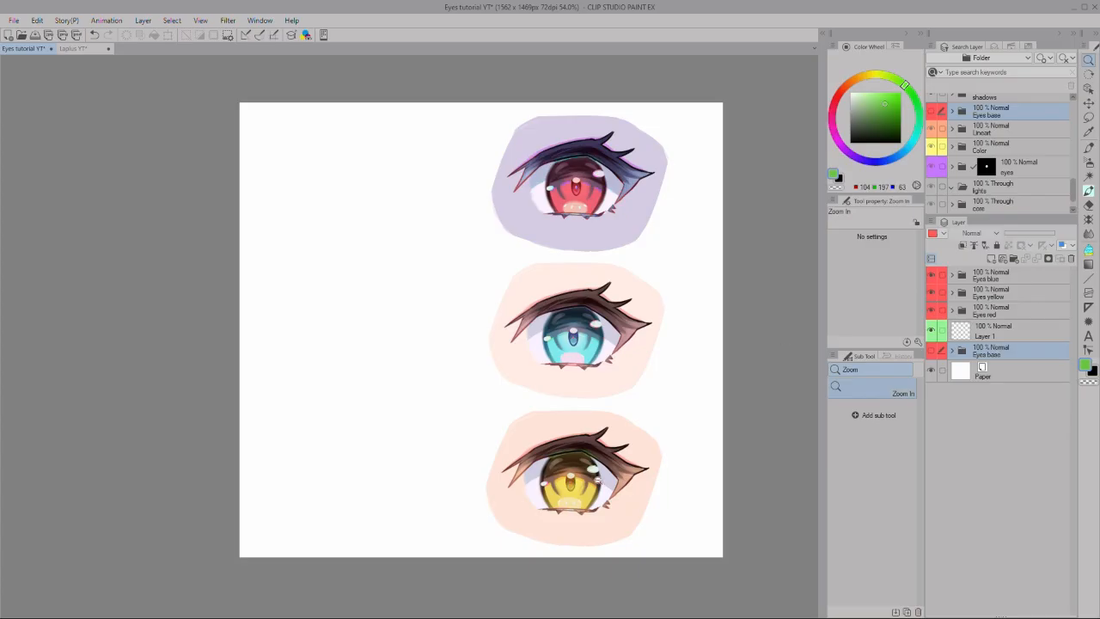
left_click(597, 476)
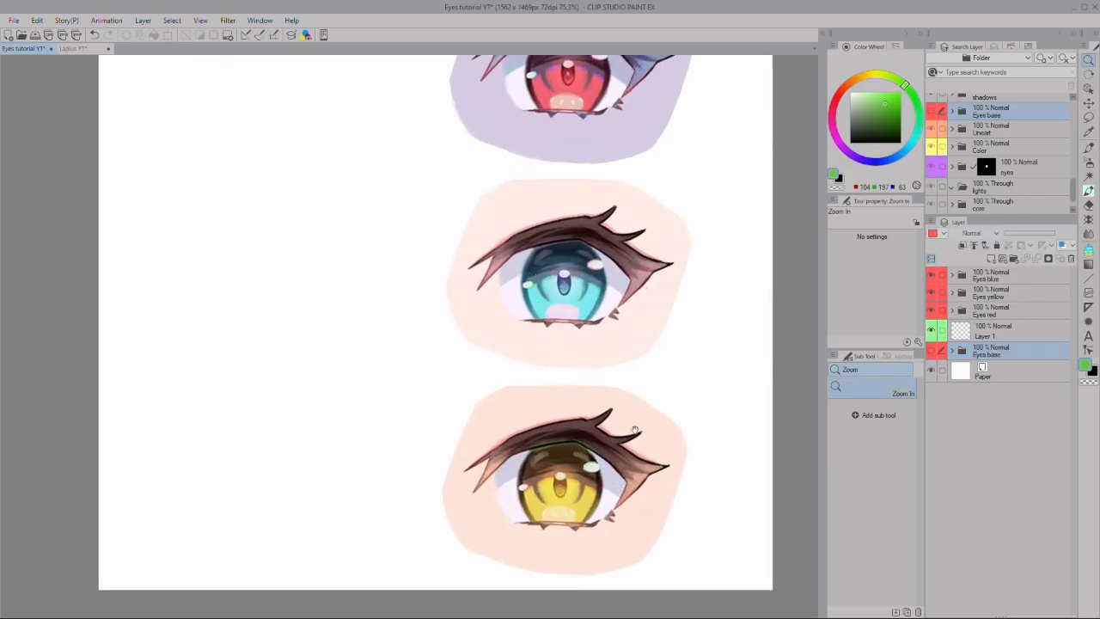
Step: Compare the red, blue and yellow eye examples with the added blue base eye beside them, zooming in on the base eye
left_click_drag(609, 498, 628, 443)
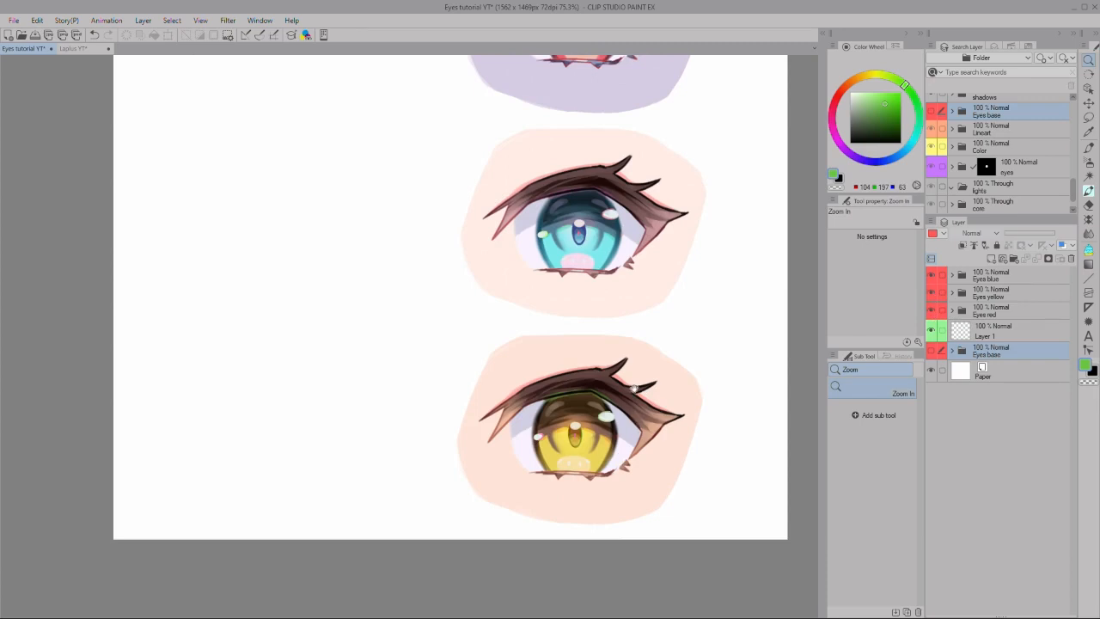
left_click_drag(625, 157, 607, 345)
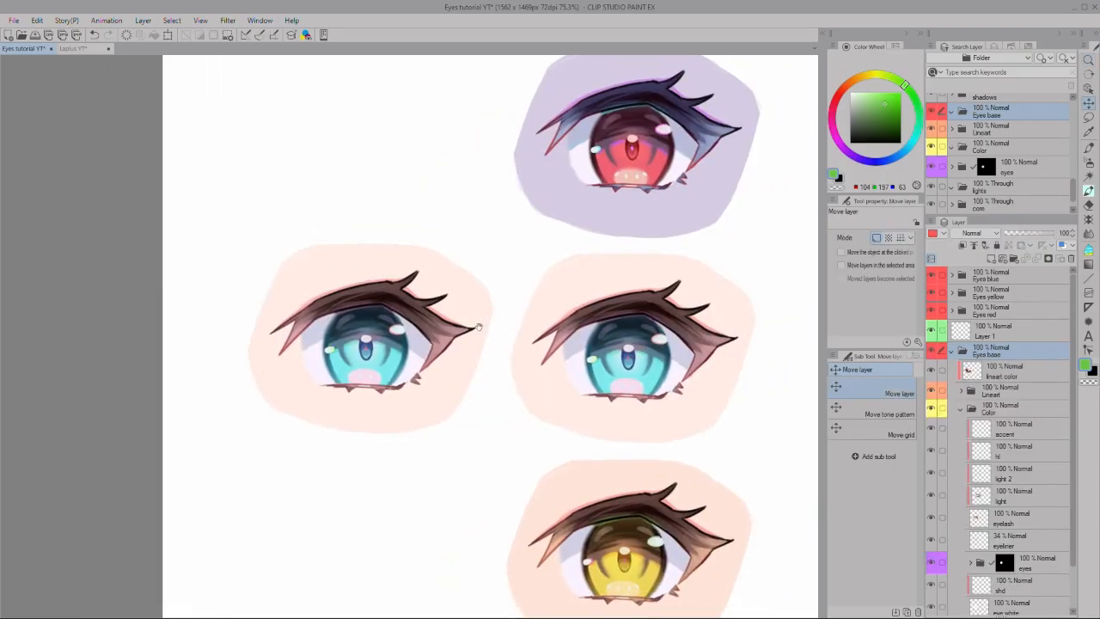
scroll(479, 327, "up", 5)
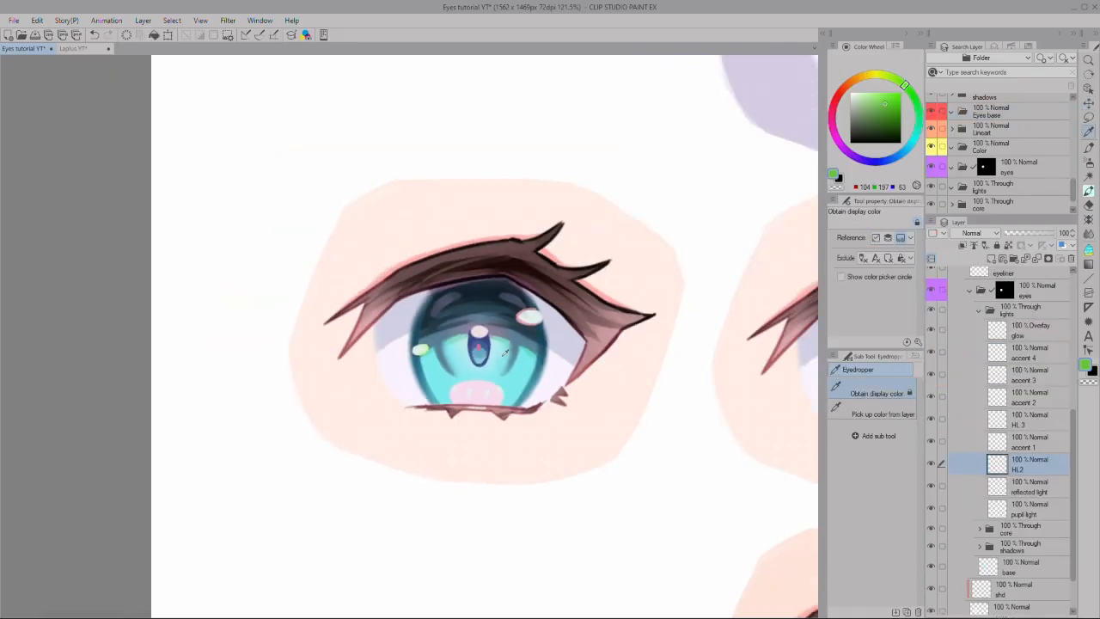
Step: Sample the pale highlight color above the base eye's pupil with the Eyedropper, first as displayed and again from the HL2 layer
left_click(482, 328)
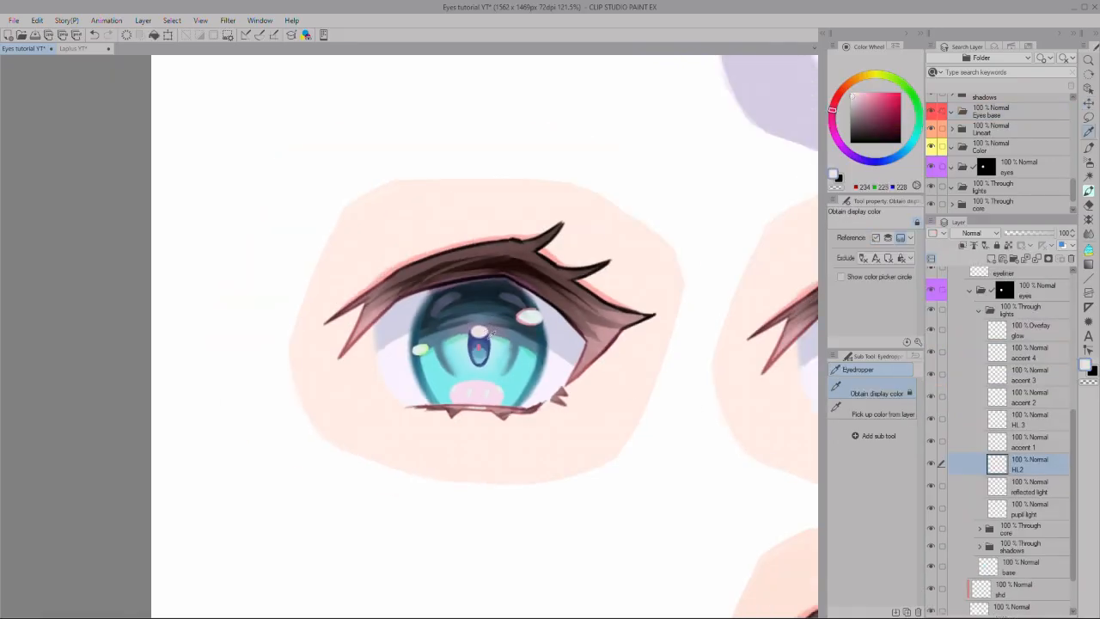
key("e")
key("alt")
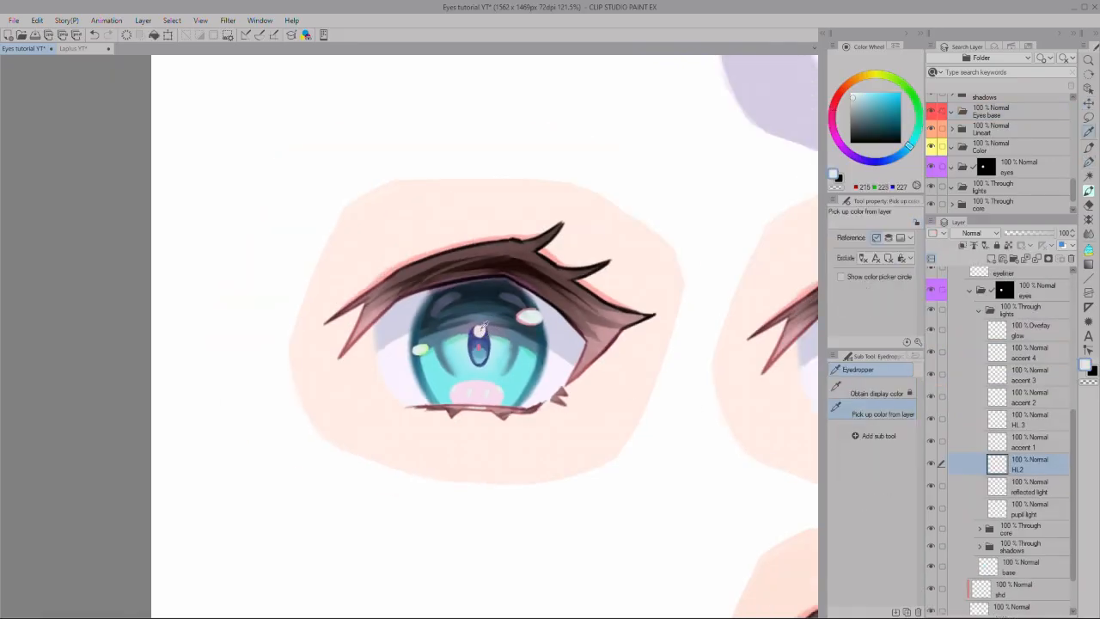
key("ctrl+space")
left_click_drag(490, 338, 496, 361)
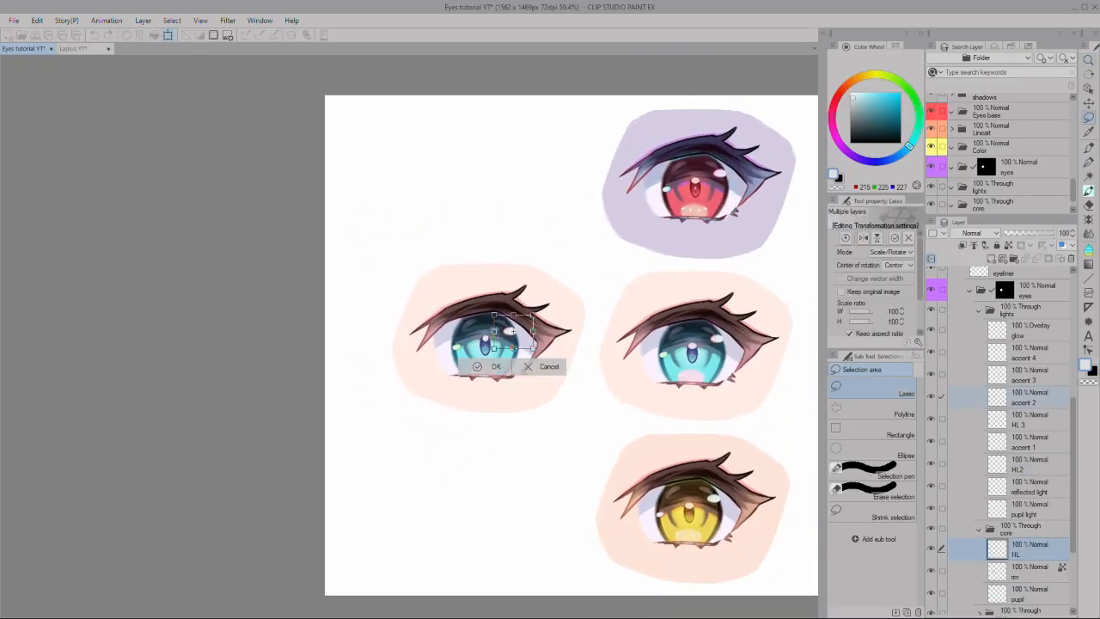
Step: Transform the white highlight on the outer side of the base eye's iris using Scale/Rotate mode
mouse_move(497, 337)
left_mouse_down()
mouse_move(486, 342)
mouse_move(534, 349)
left_mouse_up()
key("Return")
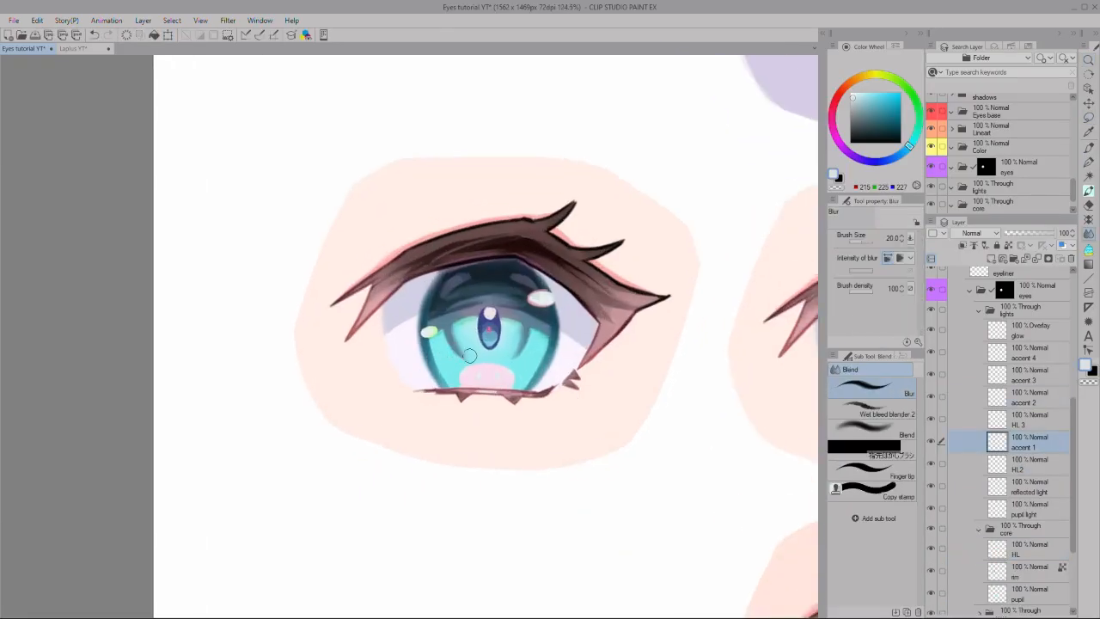
Step: Blur details inside the base eye's iris on the accent 1 layer at brush size 20 and check it against the other eyes
scroll(469, 374, "up", 2)
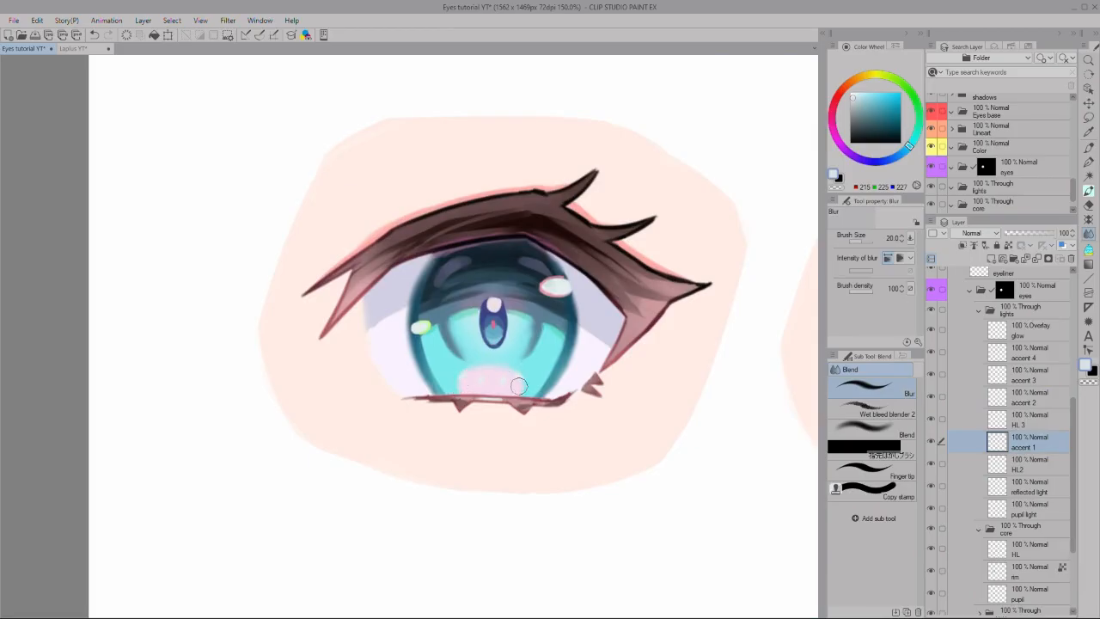
key("ctrl+space")
left_click_drag(512, 346, 421, 354)
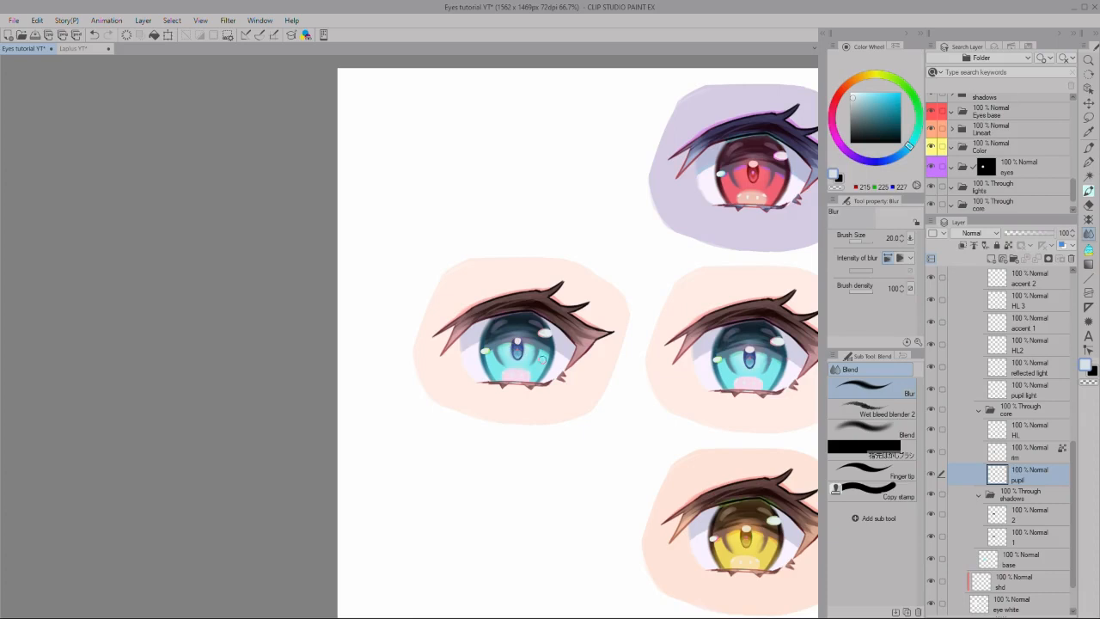
scroll(539, 326, "down", 2)
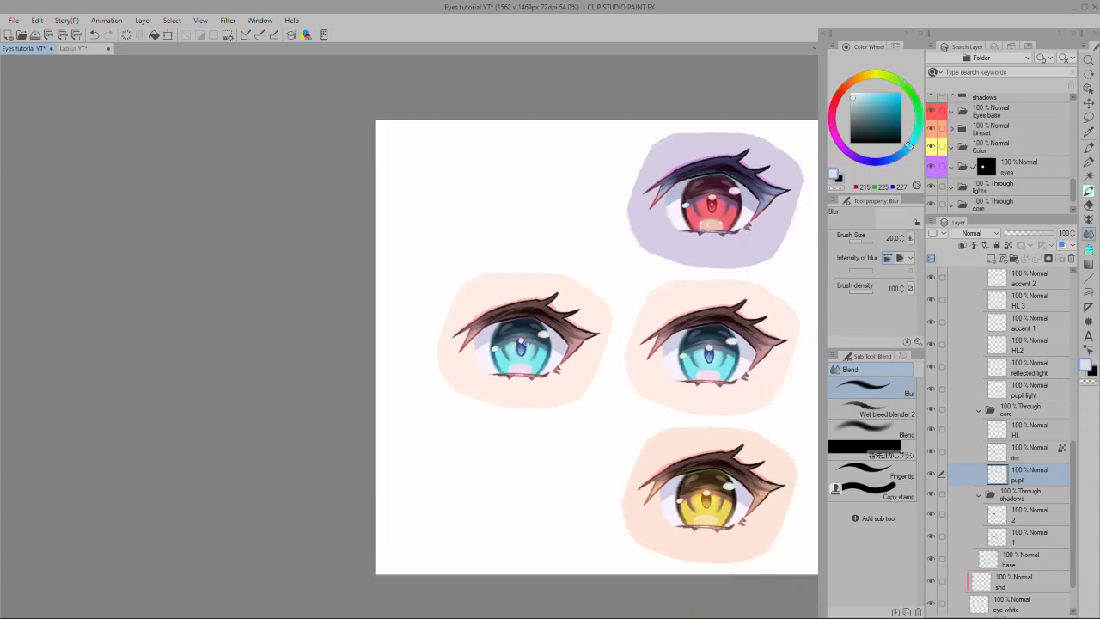
Step: Spray light-blue Glitter at brush size 100 across the base eye's upper iris on Layer 3 and soften it with Soft brush erase
scroll(546, 344, "up", 4)
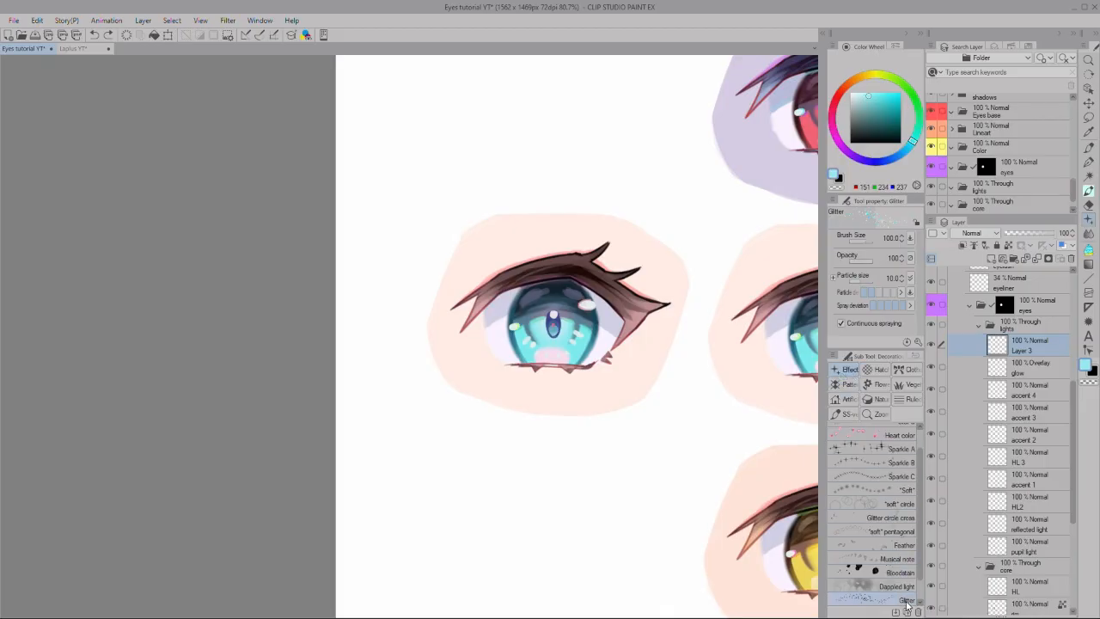
scroll(552, 328, "up", 1)
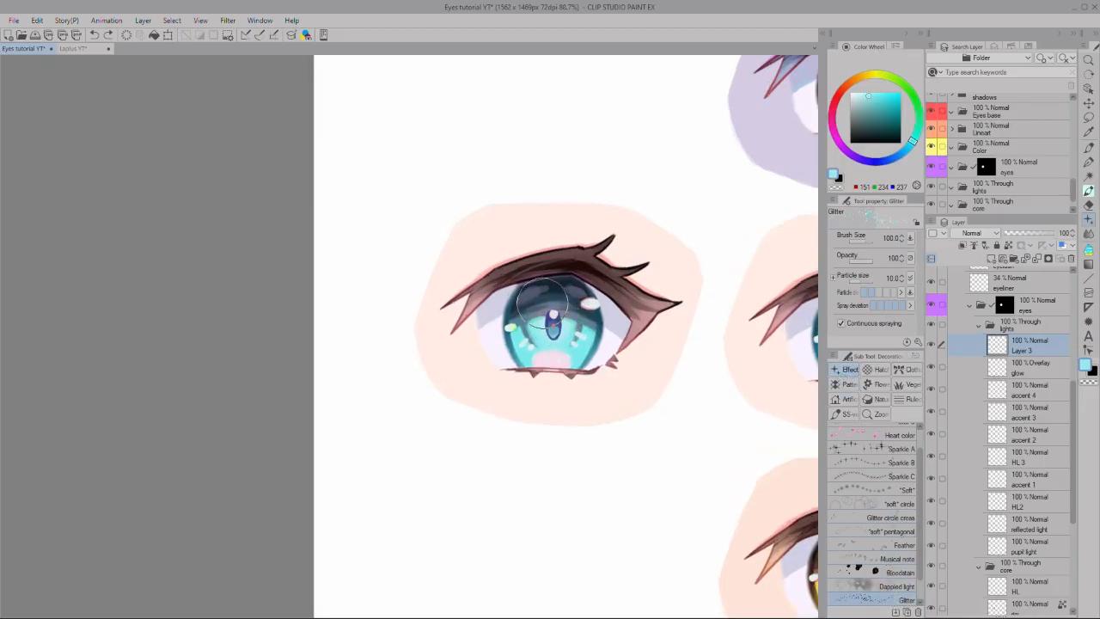
left_click_drag(537, 309, 559, 293)
scroll(554, 318, "down", 2)
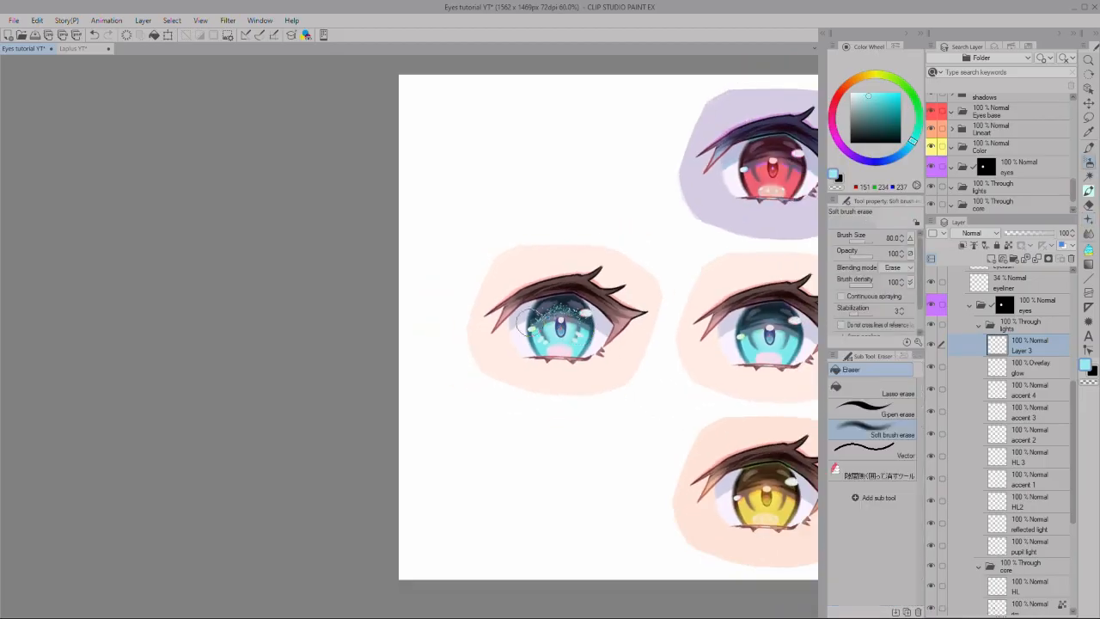
key("e")
scroll(563, 331, "down", 3)
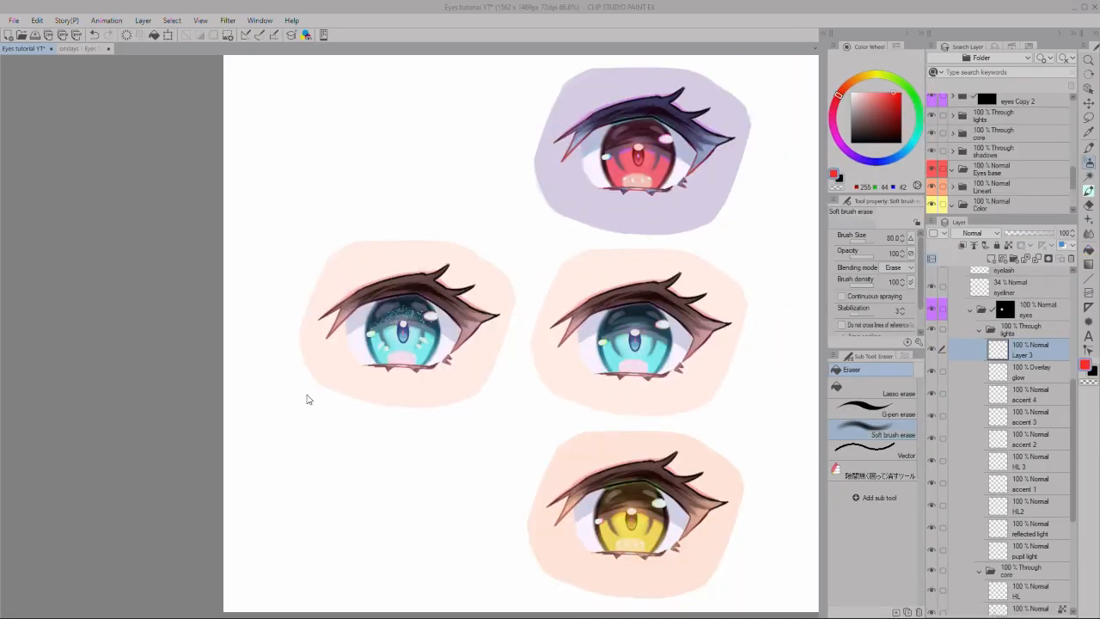
scroll(334, 368, "up", 4)
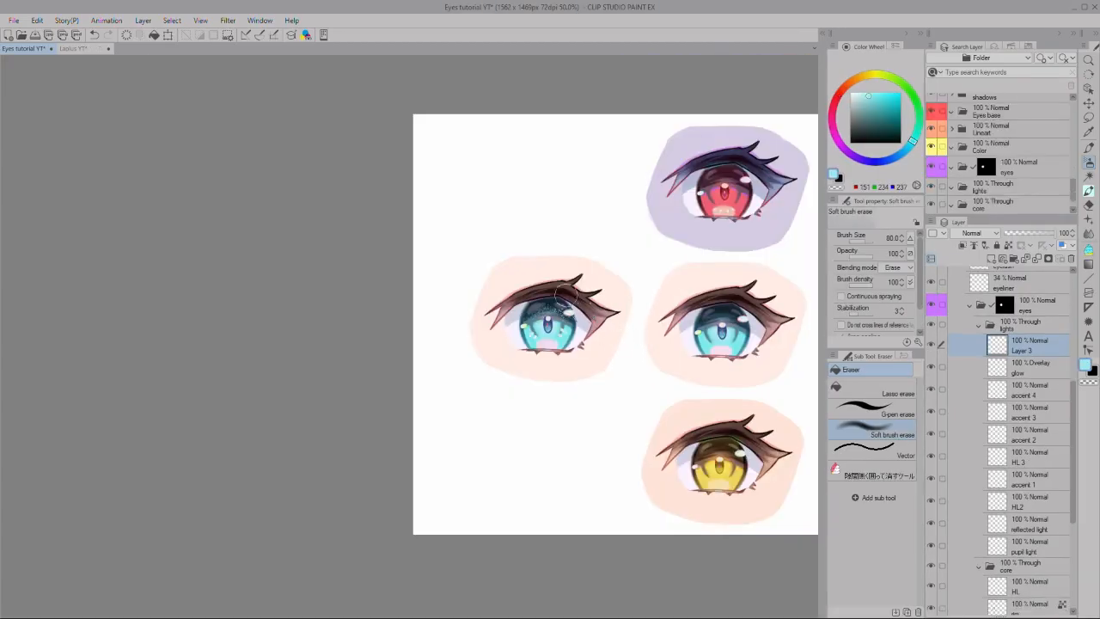
Step: Switch to the Laplus YT document and examine the eyes' base, pupil and shading layers up close and at full view
left_click(82, 49)
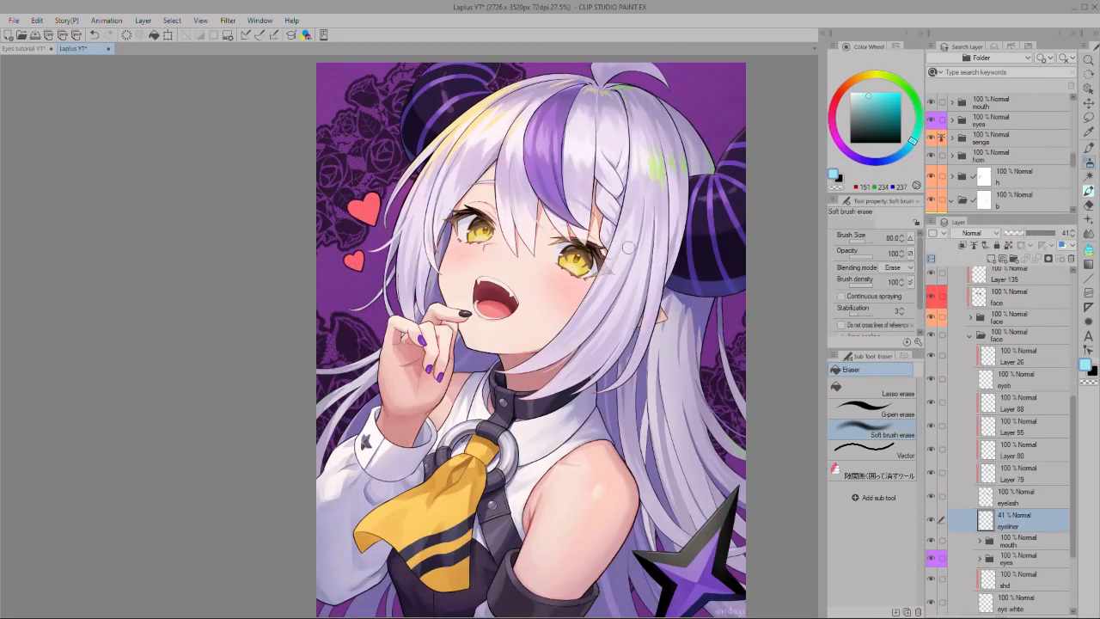
key("/")
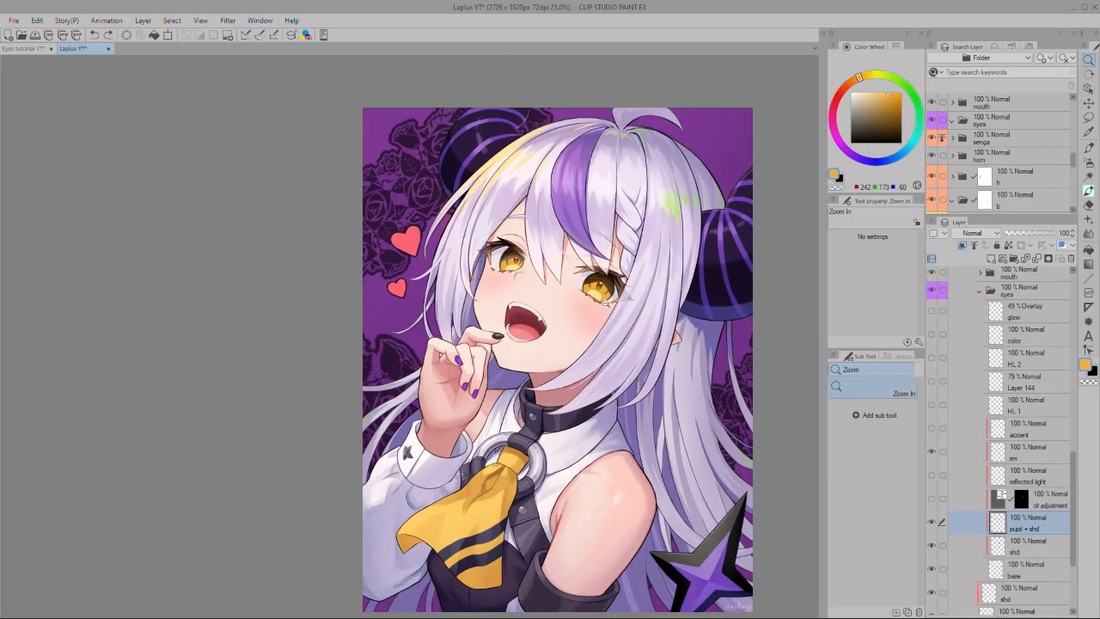
scroll(602, 300, "up", 8)
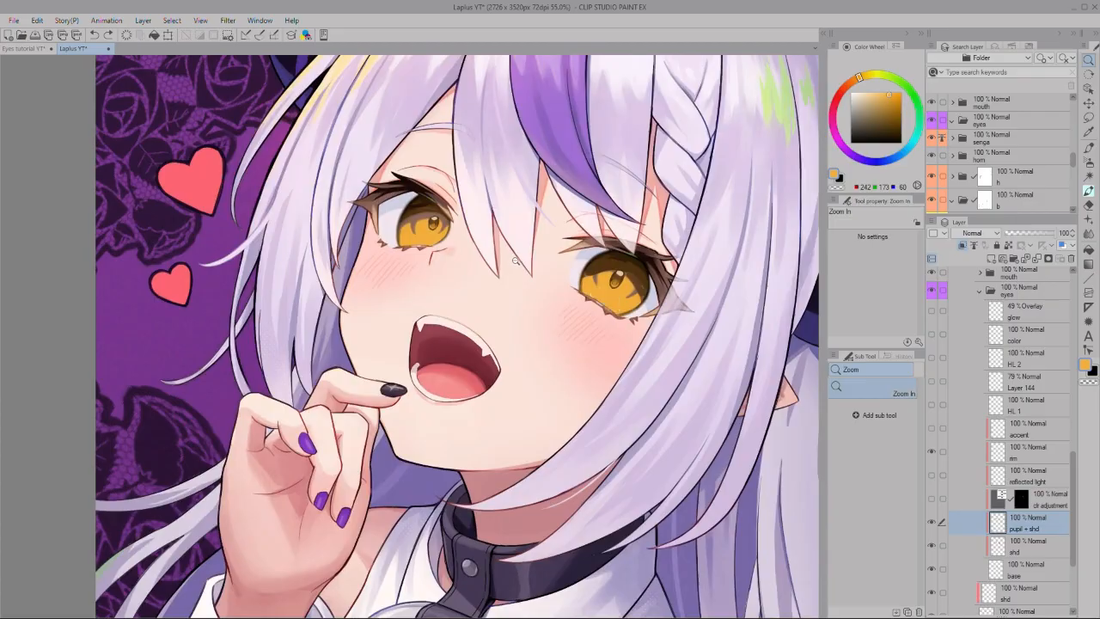
scroll(516, 260, "down", 4)
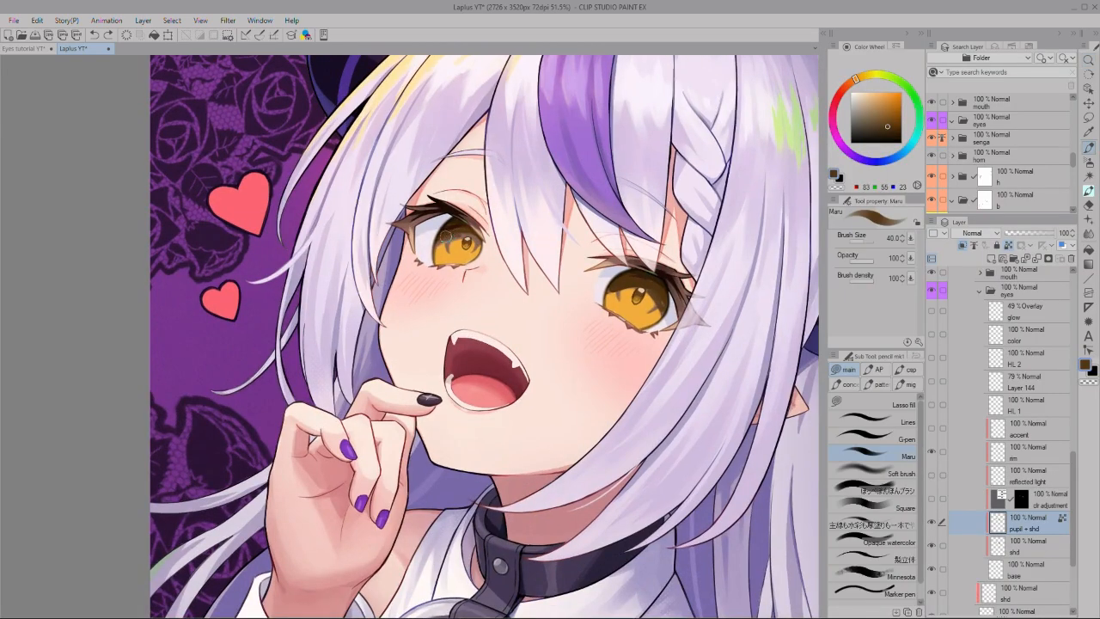
left_click_drag(482, 262, 564, 292)
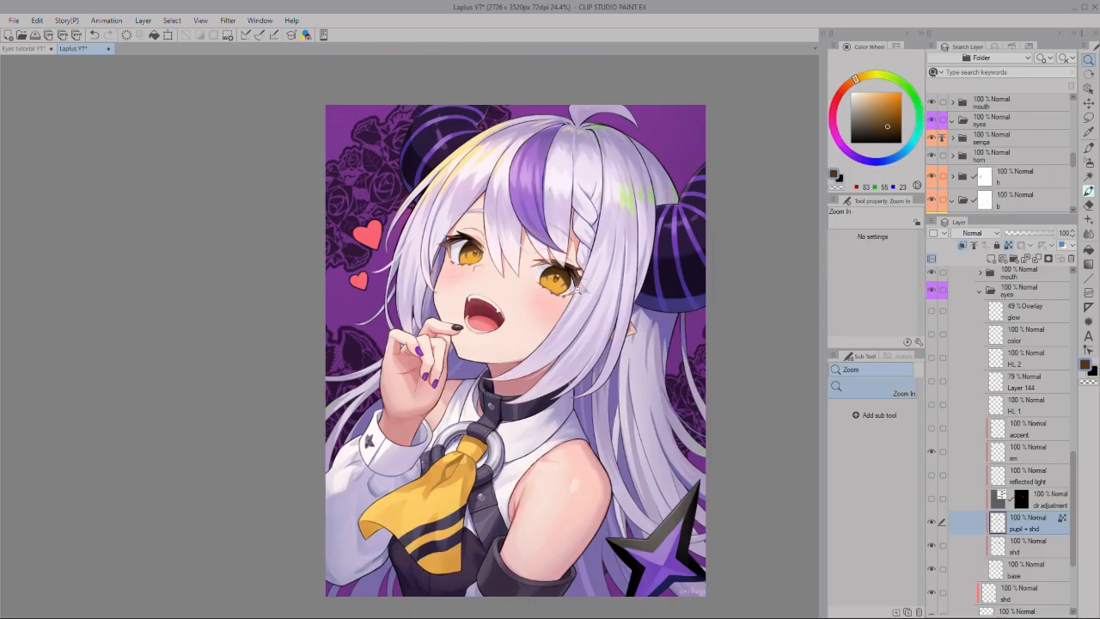
left_click_drag(581, 287, 575, 287)
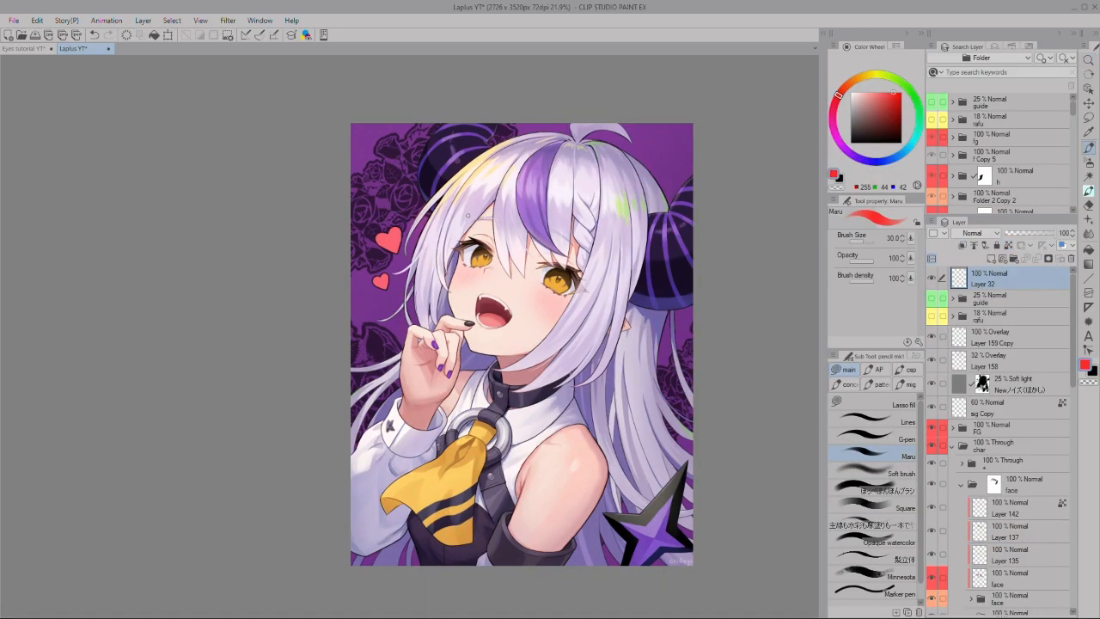
Step: Sketch red annotation arrows toward the hair, fingers and sleeve on Layer 32 with the Maru brush, undoing some of the strokes
left_click_drag(405, 198, 455, 185)
mouse_move(363, 373)
left_mouse_down()
mouse_move(374, 413)
mouse_move(387, 412)
left_mouse_up()
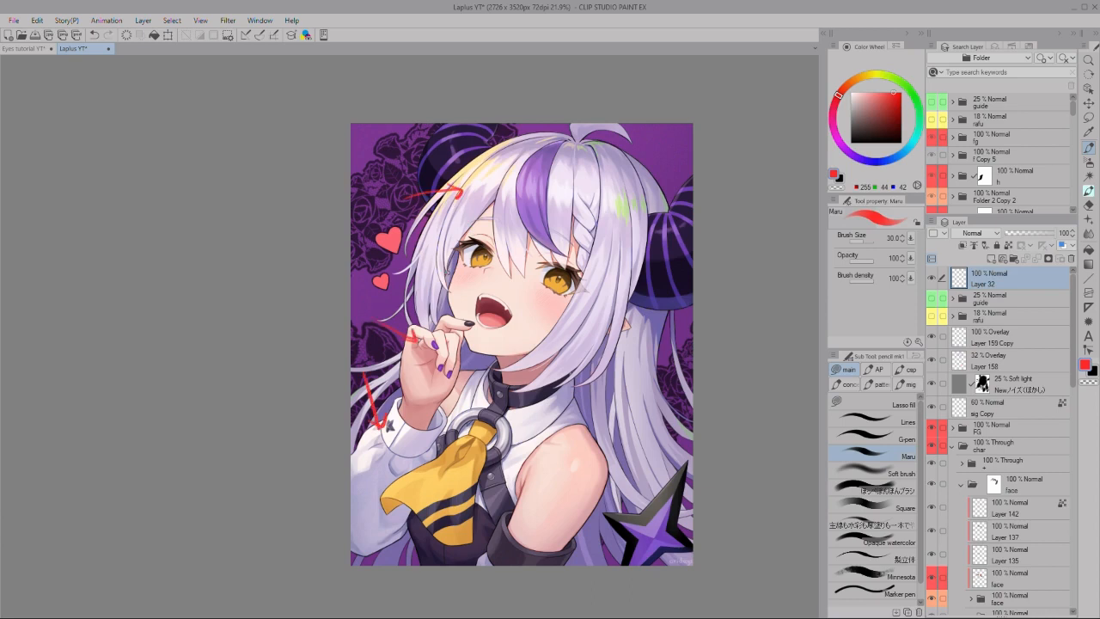
left_click_drag(454, 263, 456, 277)
key("ctrl+z")
key("ctrl+z")
left_click_drag(424, 263, 448, 252)
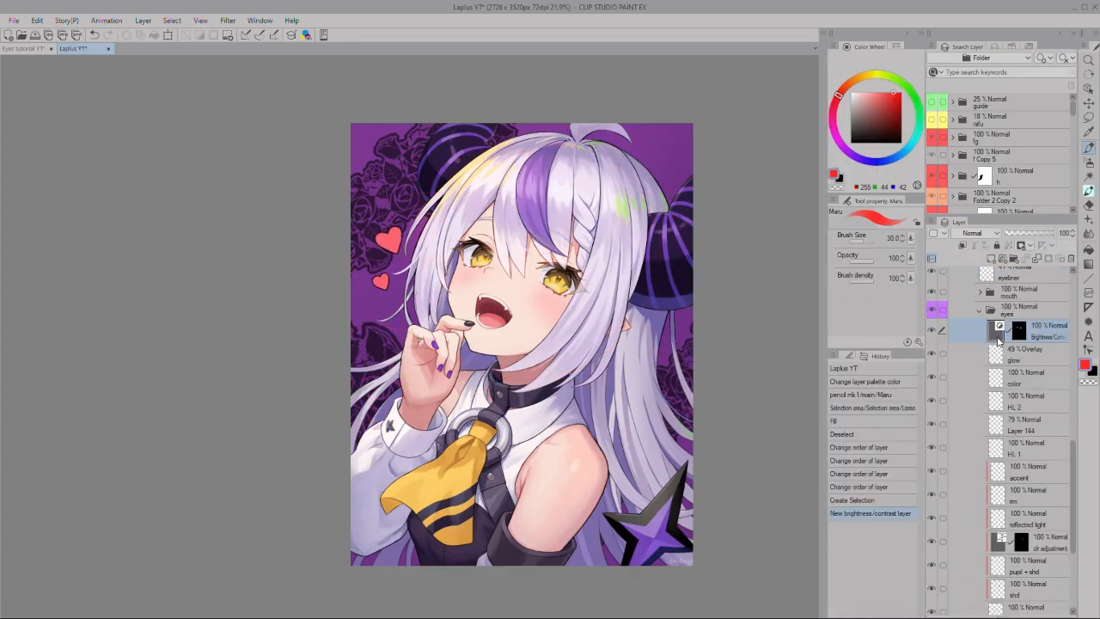
Step: Set the Contrast of the brightness/contrast correction layer in the eyes folder to 74
double_click(995, 338)
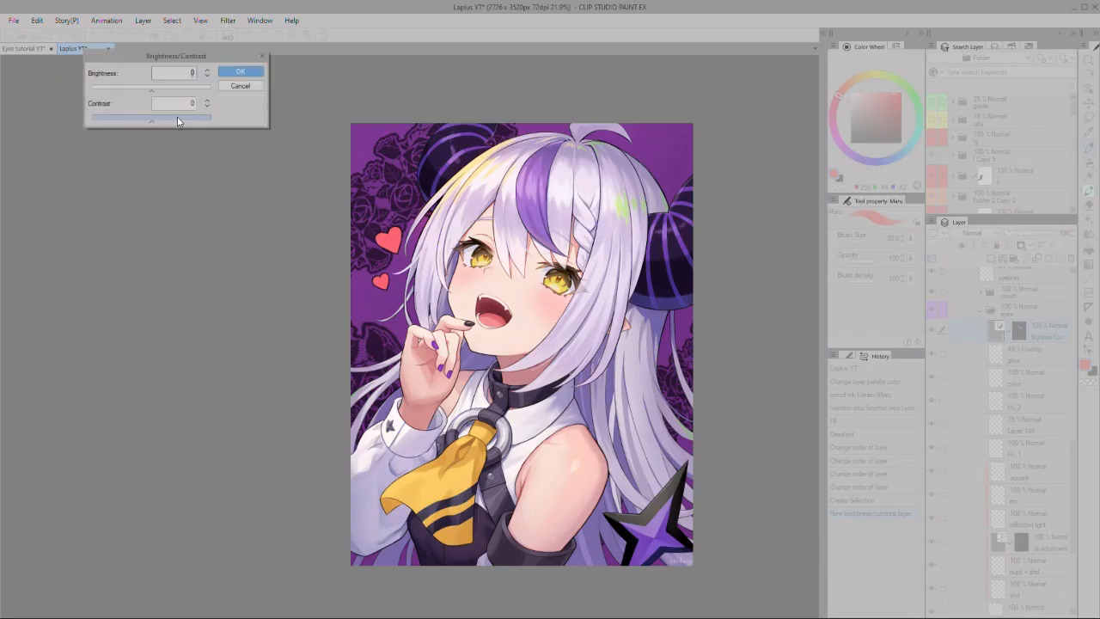
left_click_drag(178, 121, 195, 120)
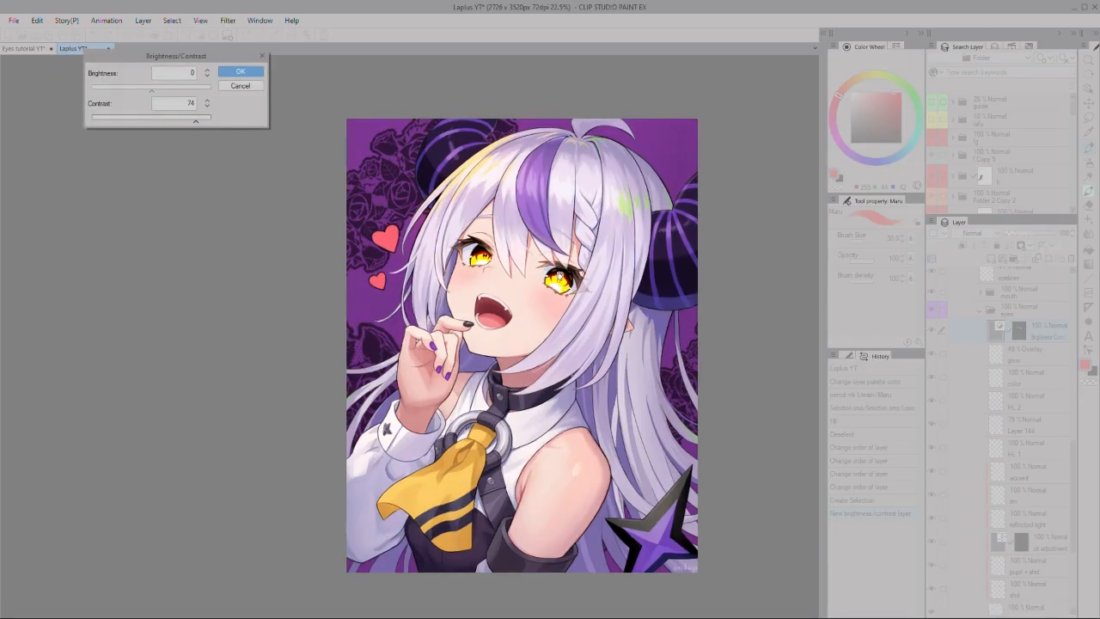
scroll(560, 273, "up", 3)
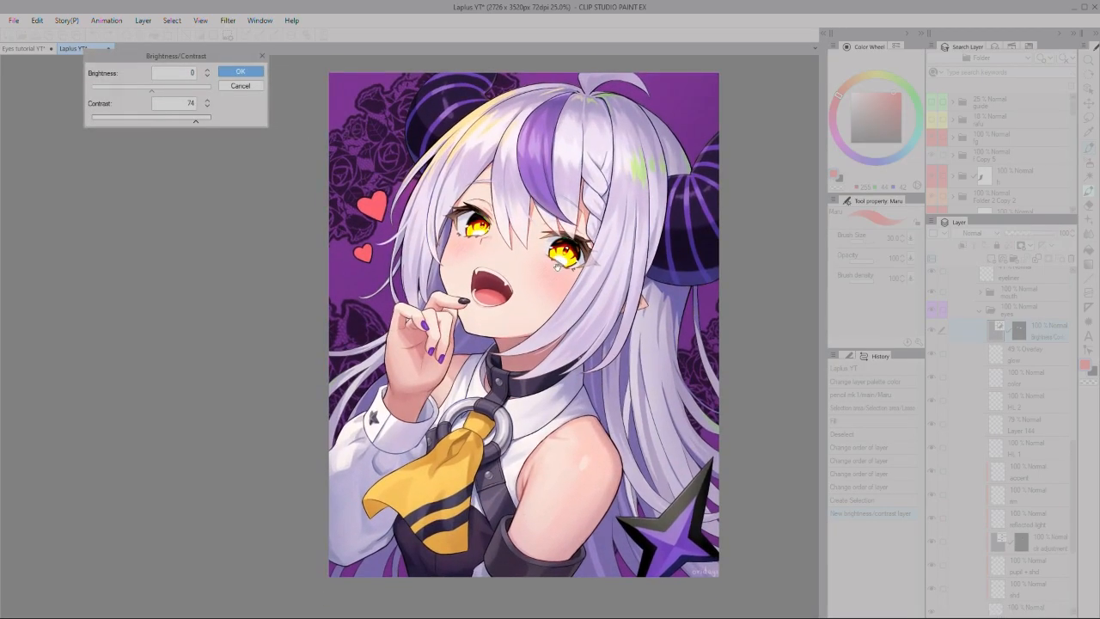
scroll(550, 268, "up", 1)
scroll(550, 264, "down", 1)
left_click(241, 72)
scroll(579, 275, "down", 1)
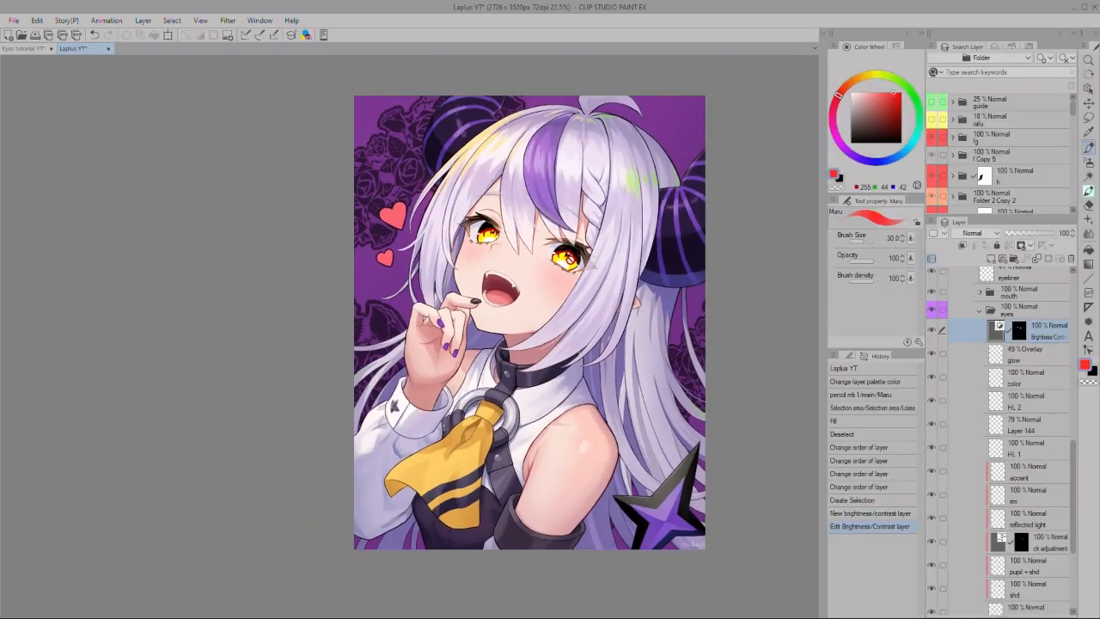
Step: Save the document and check how the high-contrast eyes read at small and larger view sizes
key("ctrl+s")
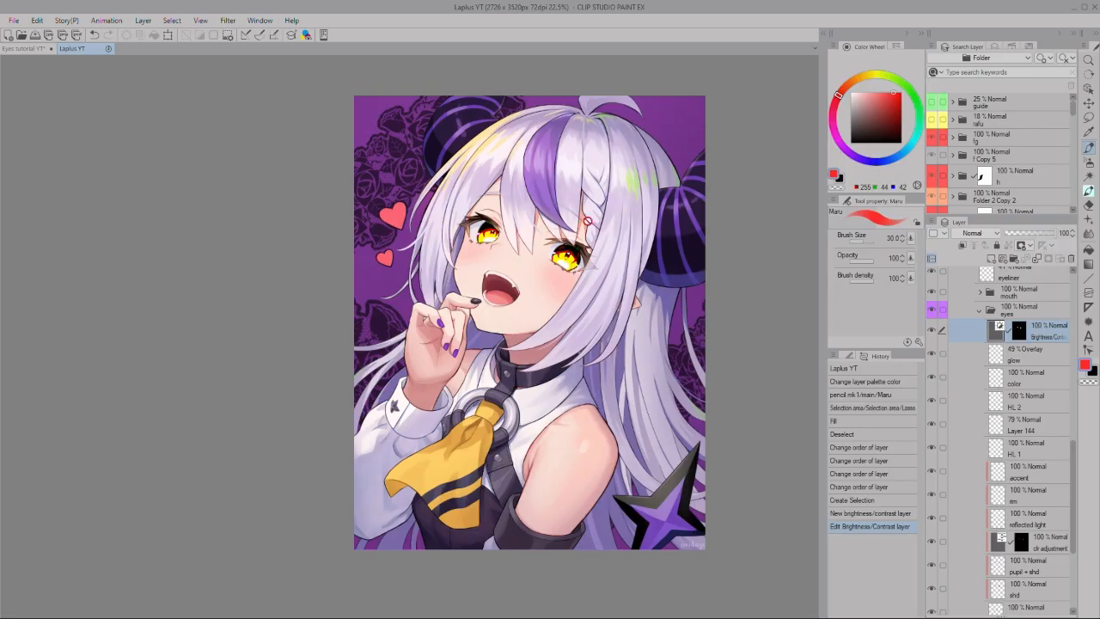
scroll(578, 260, "down", 4)
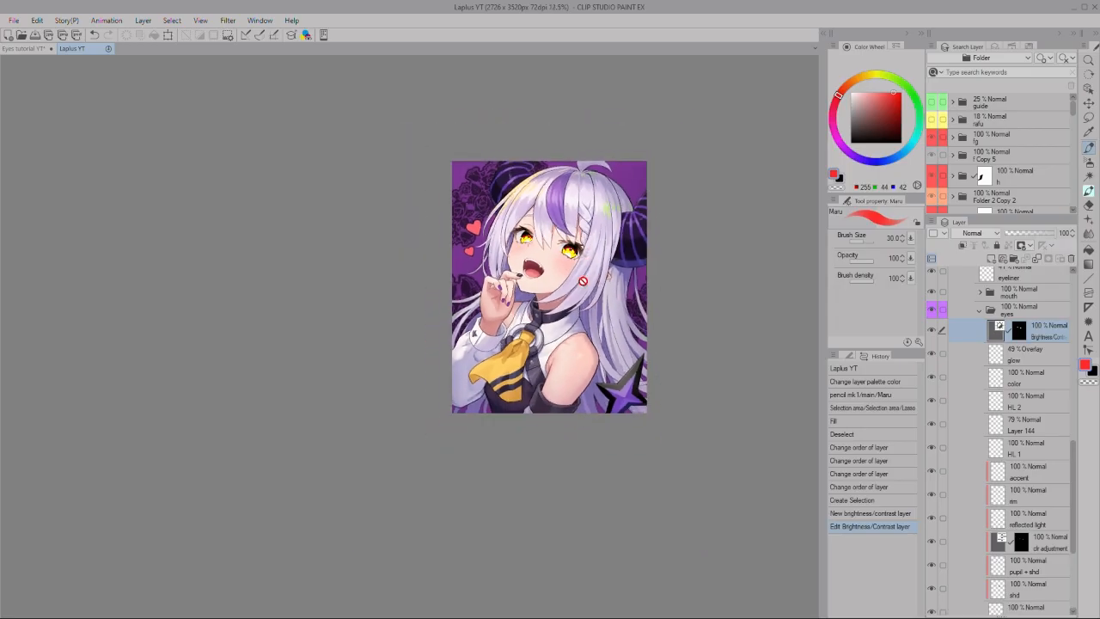
scroll(574, 249, "up", 1)
scroll(571, 248, "up", 3)
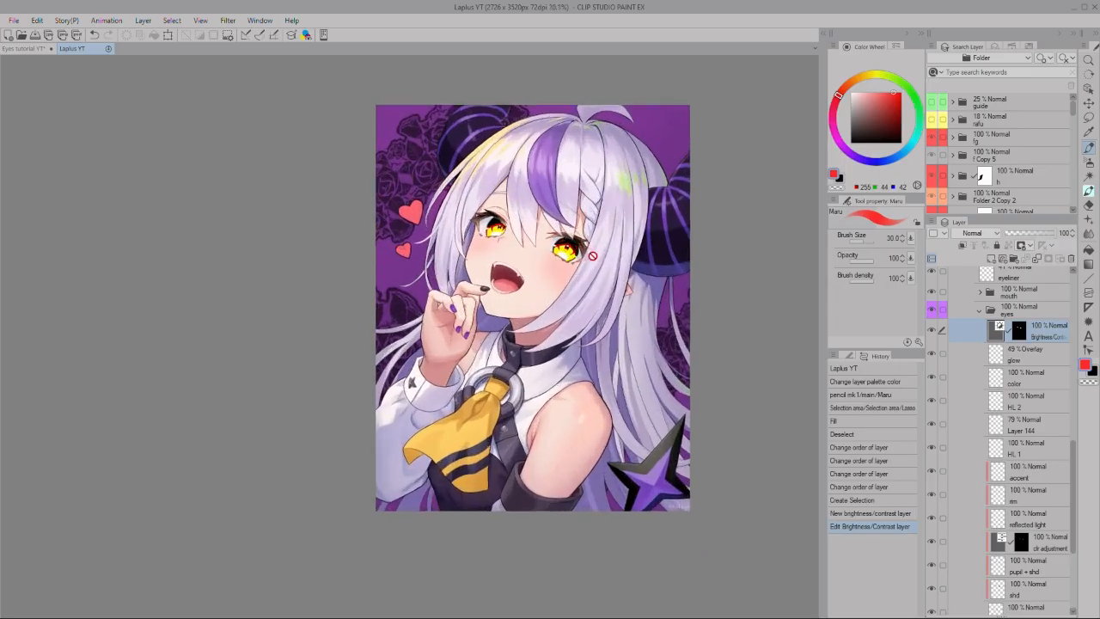
scroll(563, 235, "down", 2)
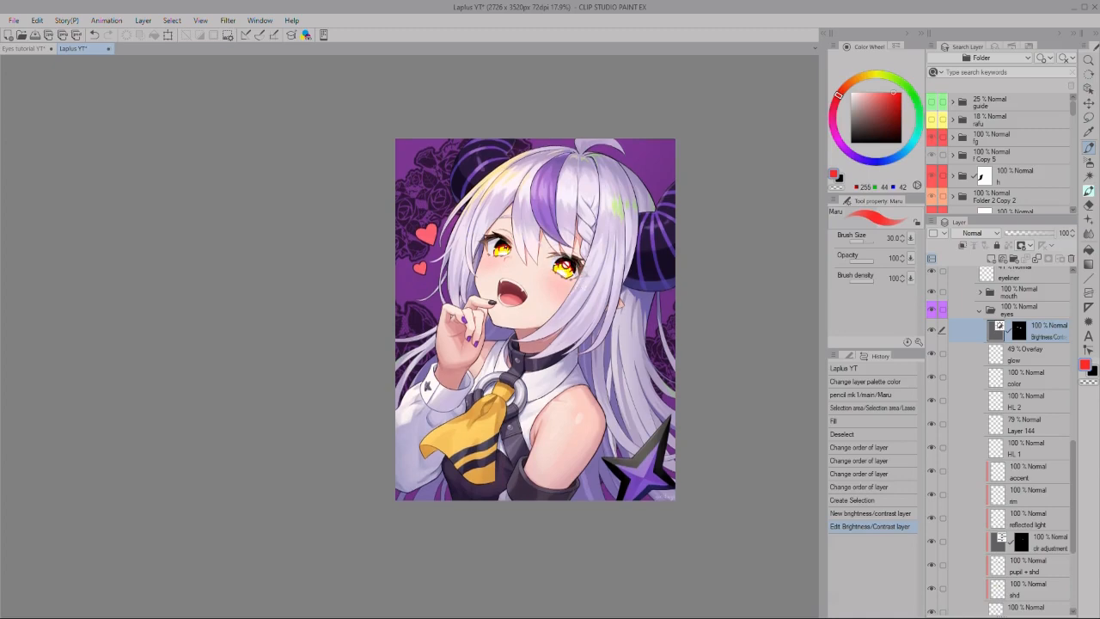
Step: Sketch red arrows toward the face and hand on a new raster layer with the Maru brush at size 40, and hide that layer
key("ctrl+shift+n")
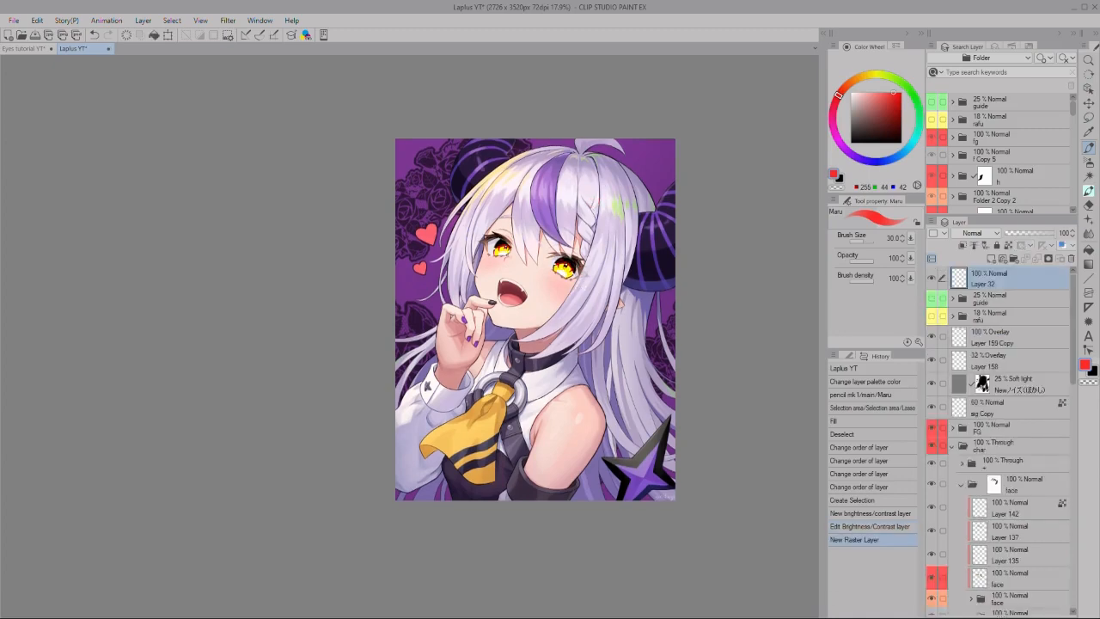
left_click_drag(430, 198, 482, 232)
left_click_drag(456, 229, 478, 216)
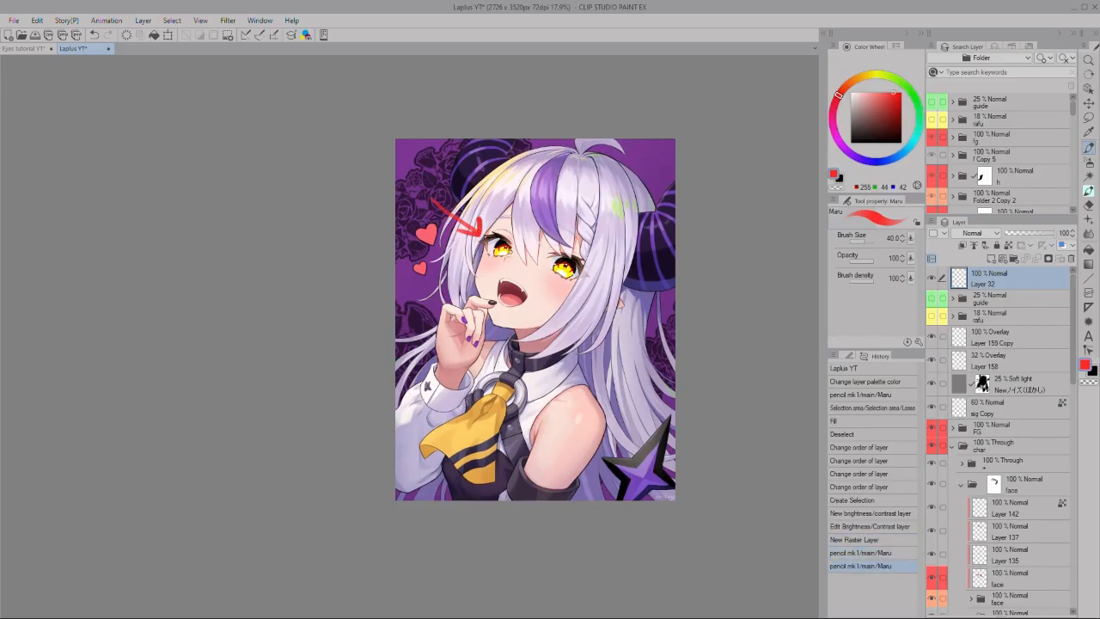
key("ctrl+z")
key("ctrl+z")
left_click_drag(418, 317, 418, 319)
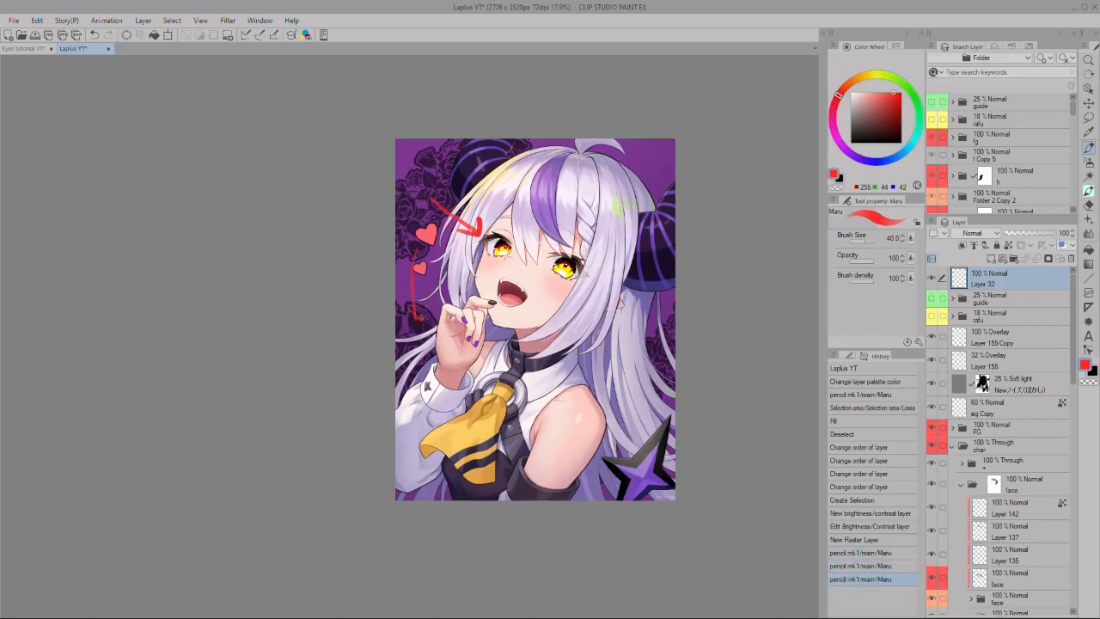
left_click_drag(479, 172, 488, 187)
left_click(931, 278)
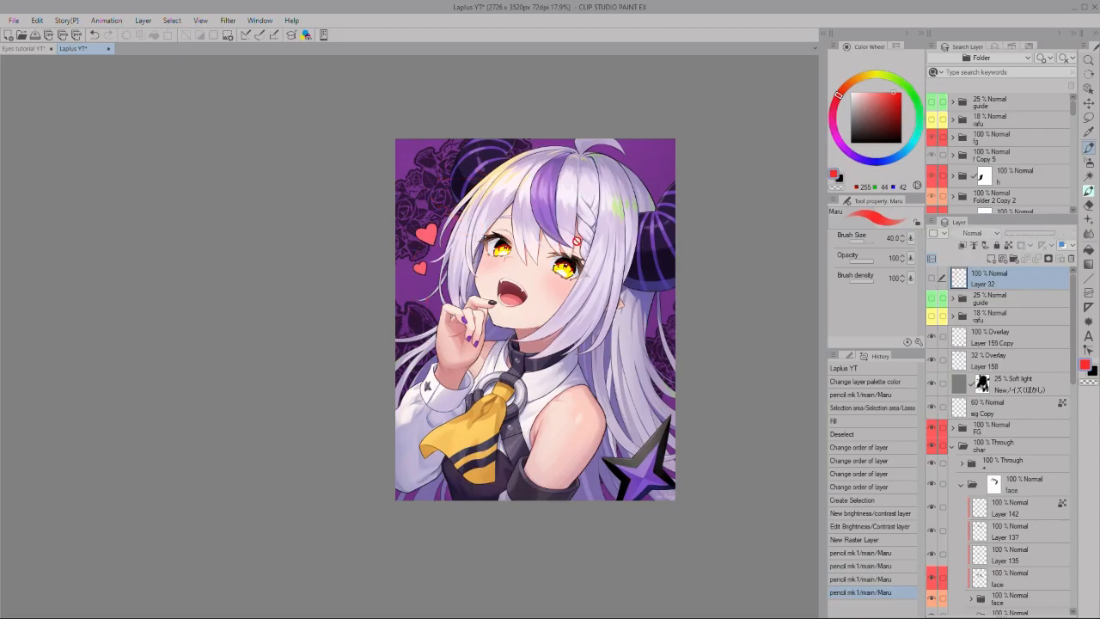
Step: Lower the opacity of the brightness/contrast correction layer in the eyes folder to 0%
scroll(1055, 416, "down", 3)
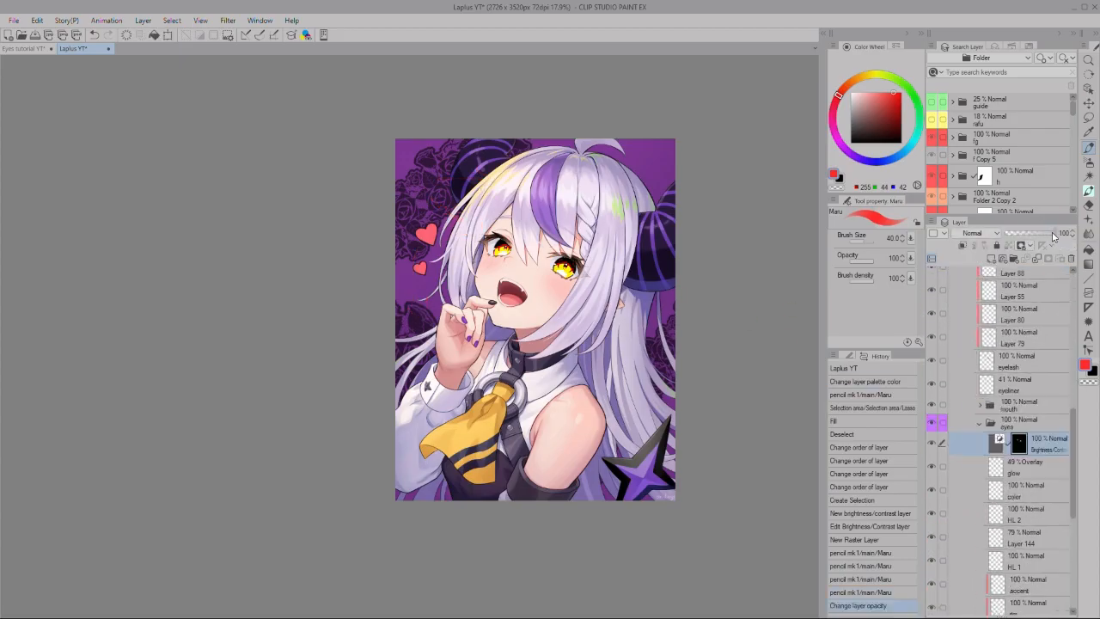
left_click_drag(1051, 232, 1019, 233)
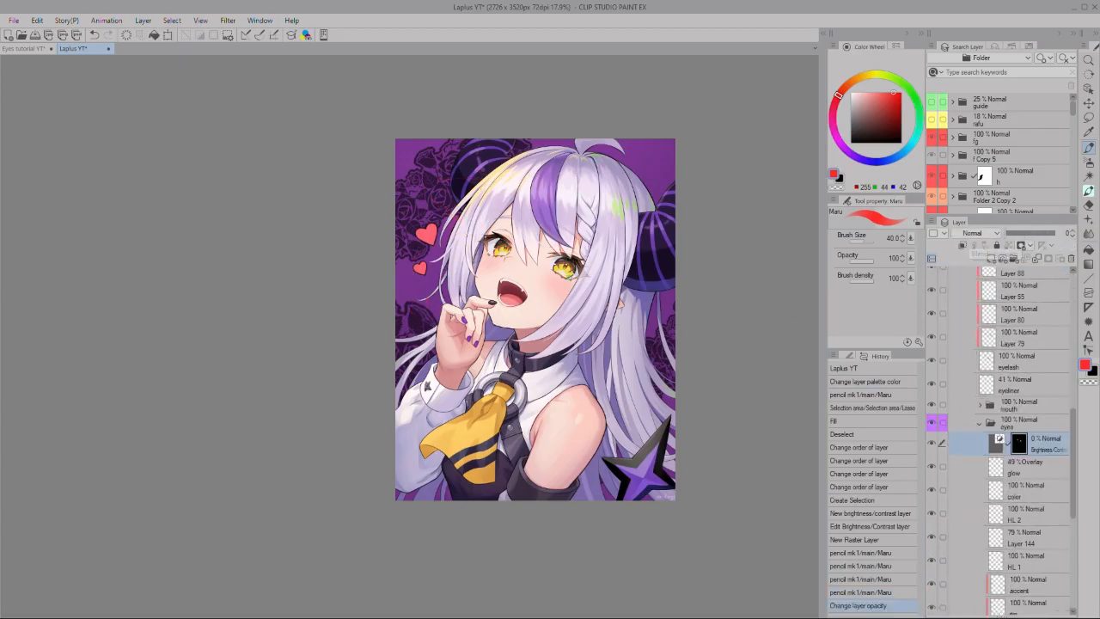
scroll(566, 267, "up", 1)
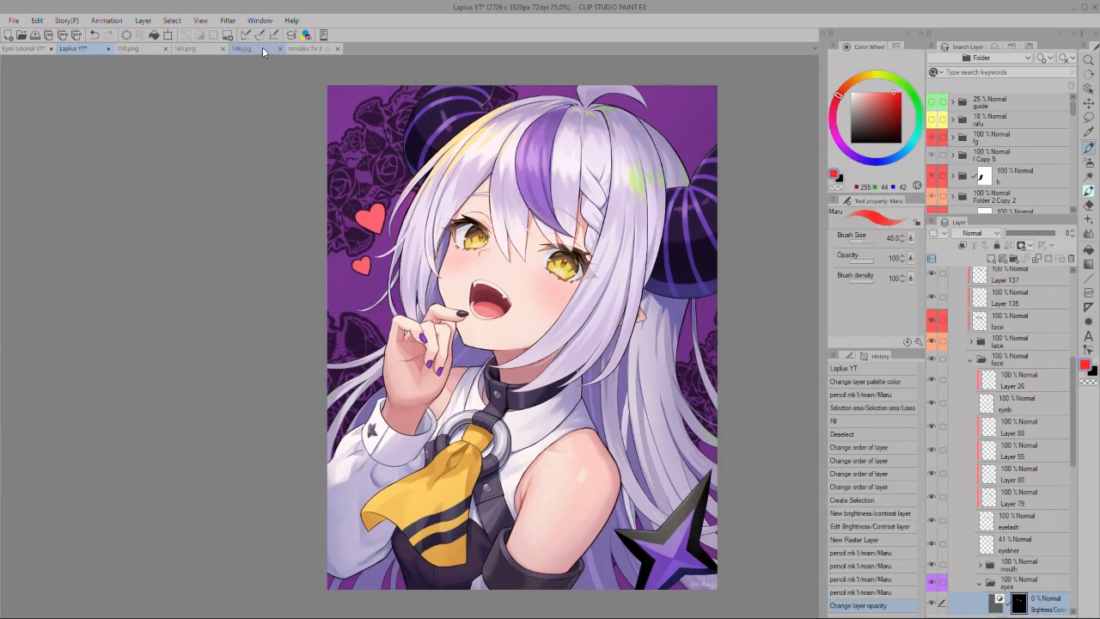
Step: Examine how the eyes stand out in the illustrations 148.jpg and tensaku fix 3 (2023).jpg, enlarging the faces
left_click(264, 52)
key("ctrl+space")
left_click_drag(426, 192, 446, 194)
left_click_drag(537, 184, 581, 250)
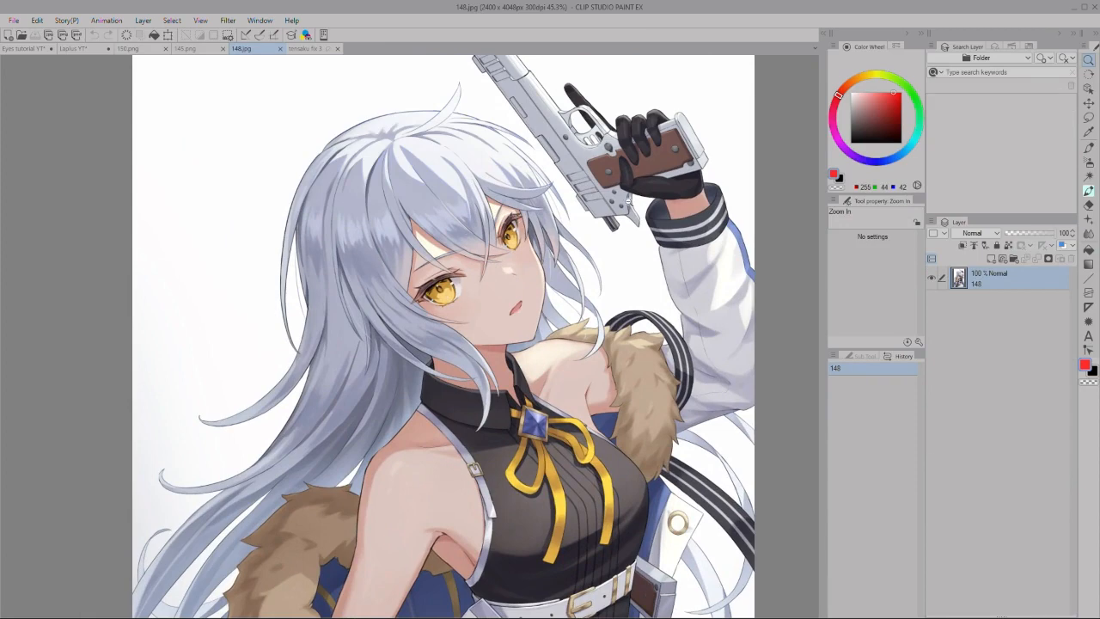
left_click(307, 48)
left_click(537, 232)
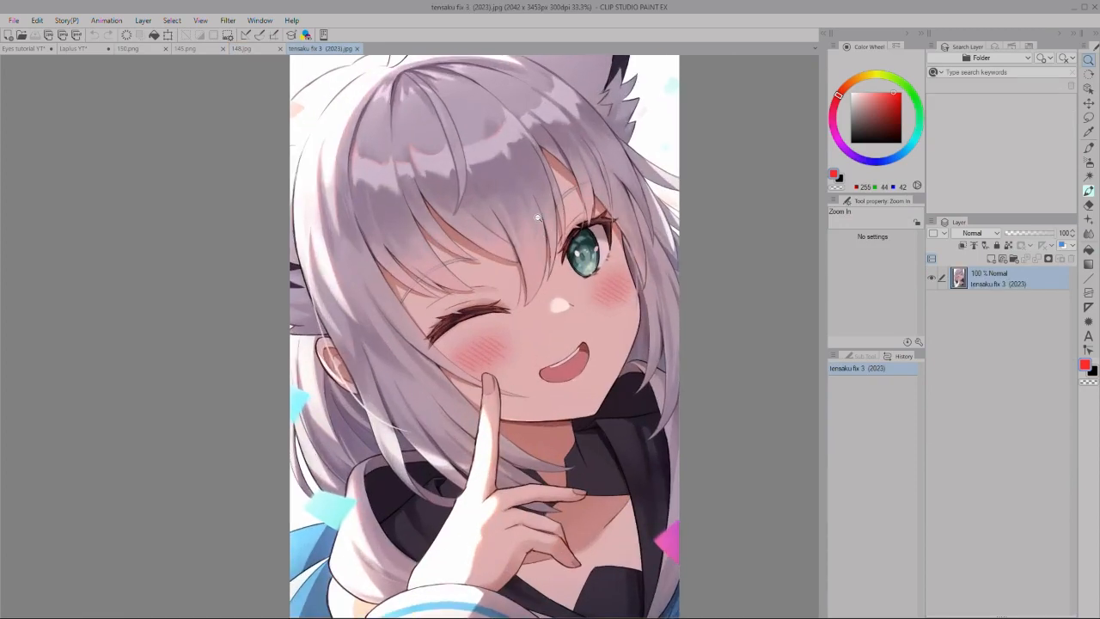
left_click(538, 220)
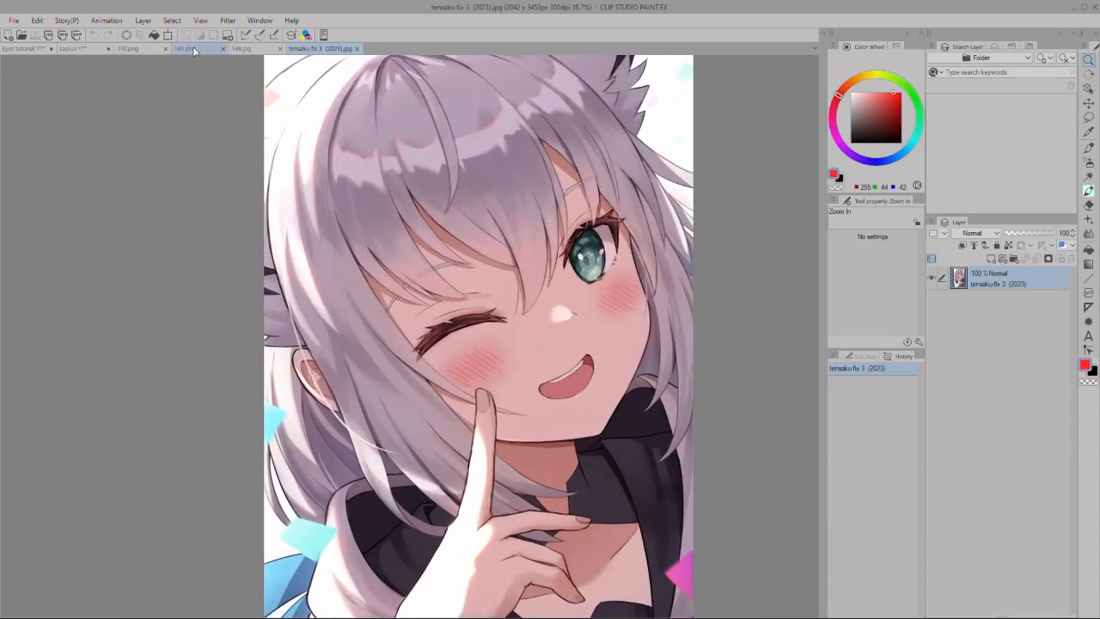
Step: Compare the eye contrast in the illustrations 150.png and 145.png with the faces enlarged
left_click(128, 48)
left_click_drag(492, 222, 520, 238)
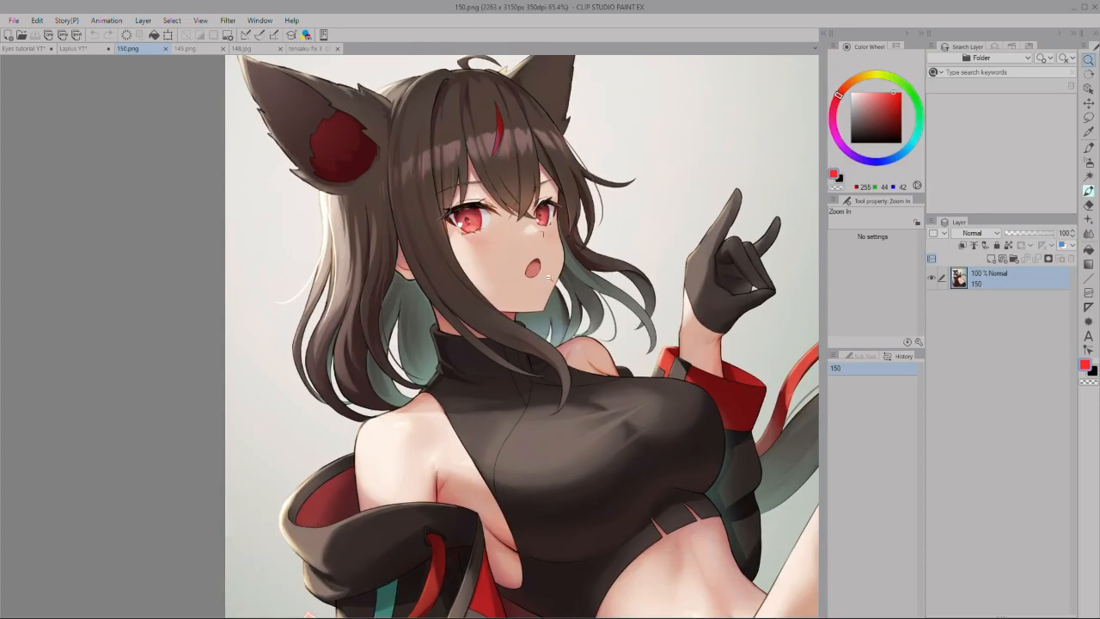
left_click(586, 208)
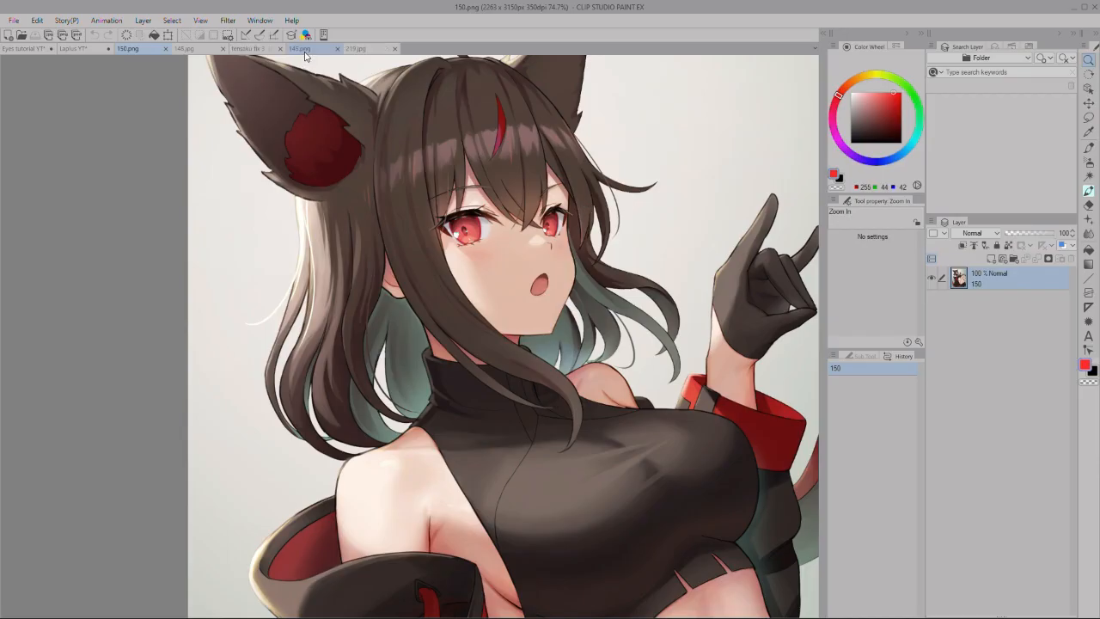
left_click(302, 49)
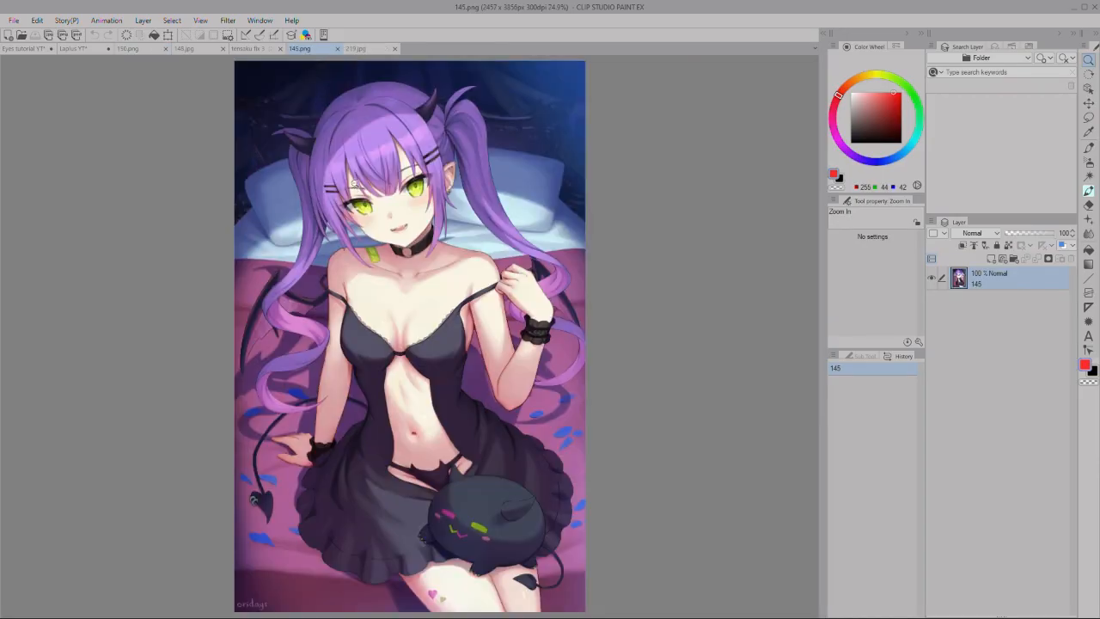
left_click_drag(344, 186, 443, 212)
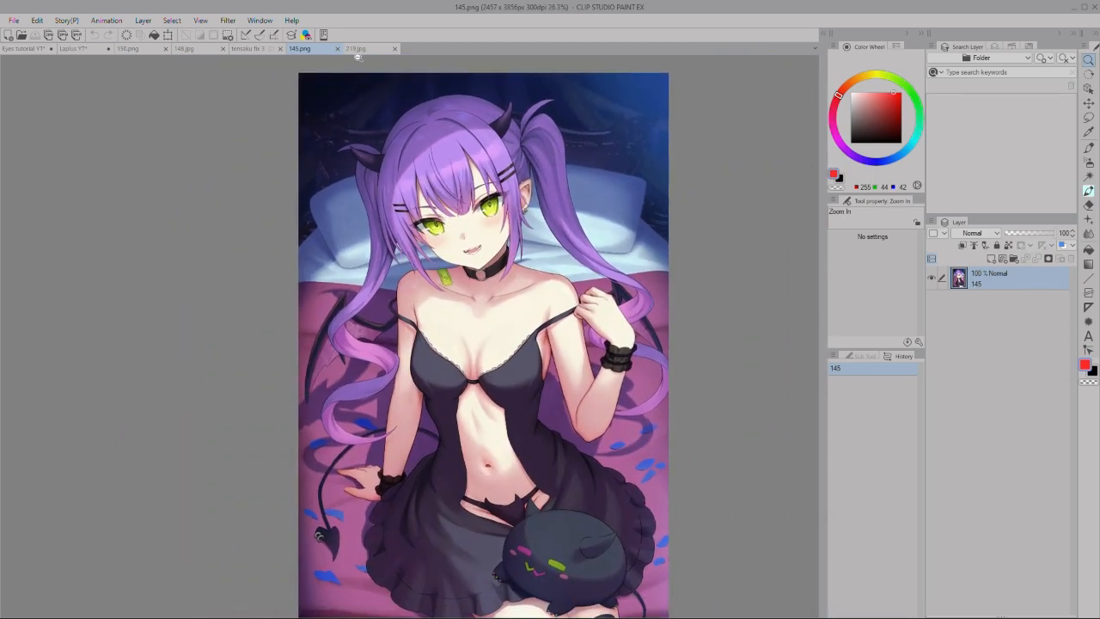
Step: Inspect the eyes in the illustration 219.jpg at larger view sizes
left_click(356, 51)
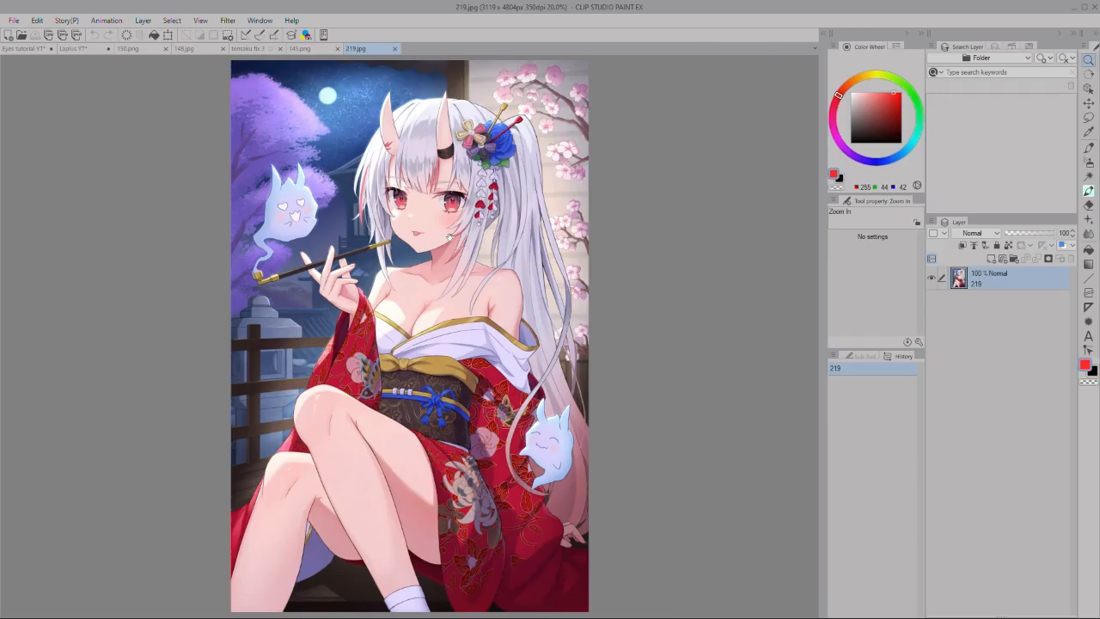
left_click_drag(449, 237, 518, 237)
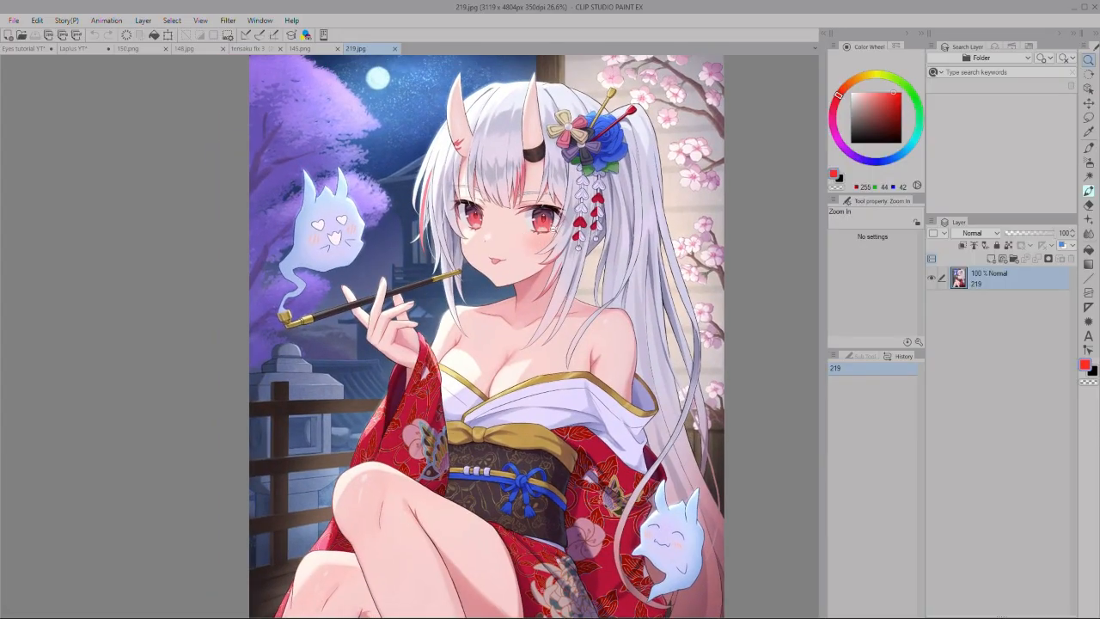
left_click_drag(567, 199, 533, 178)
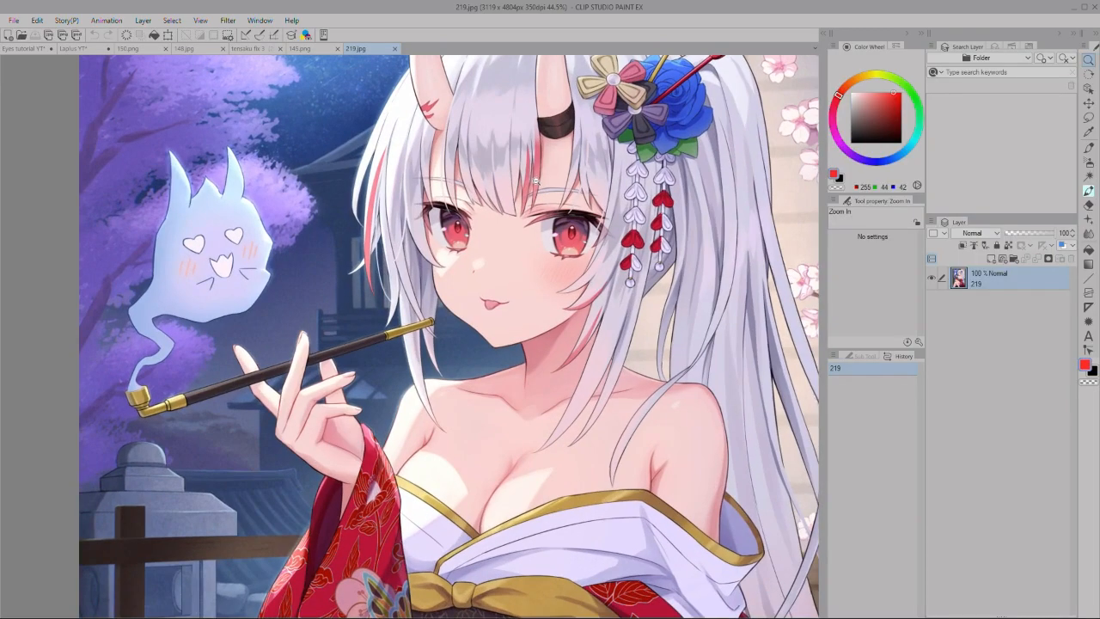
scroll(533, 180, "up", 1)
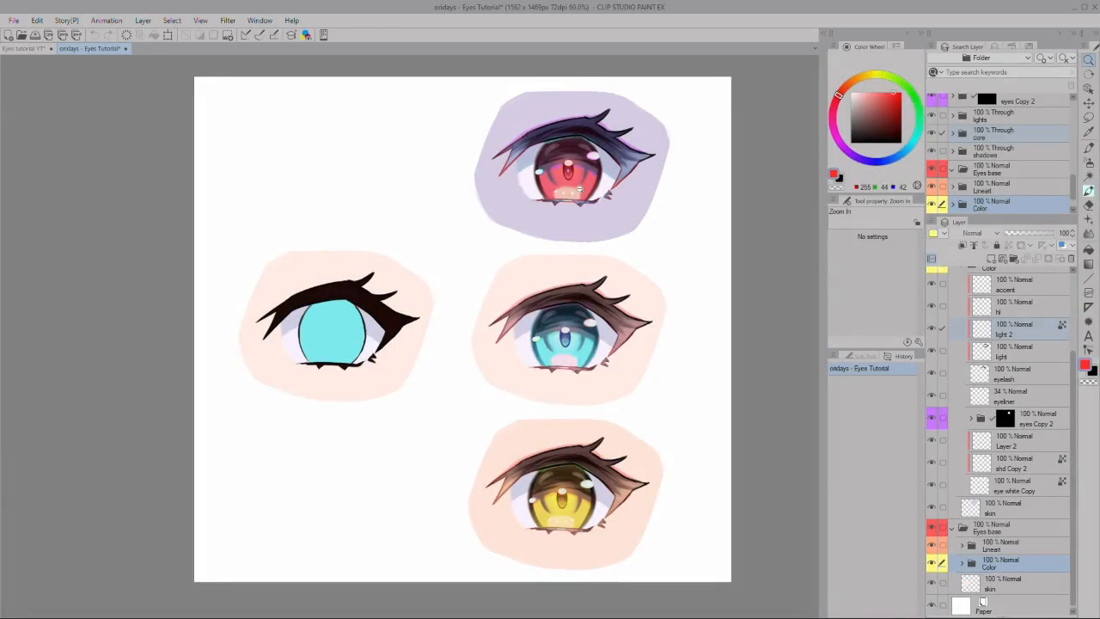
Step: Expand the red eye's eyes Copy 2 folder, then hide and re-show its lights, core and shadows folders
left_click_drag(588, 203, 581, 309)
left_click(1014, 485)
scroll(954, 343, "up", 1)
left_click(971, 448)
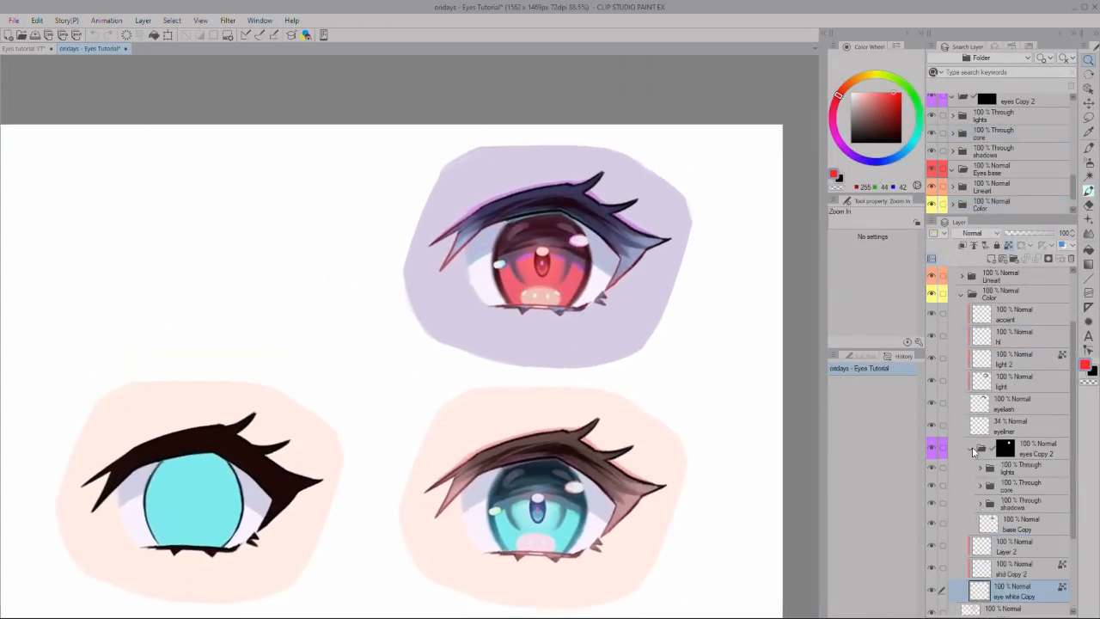
left_click(930, 468)
left_click(930, 485)
left_click(930, 502)
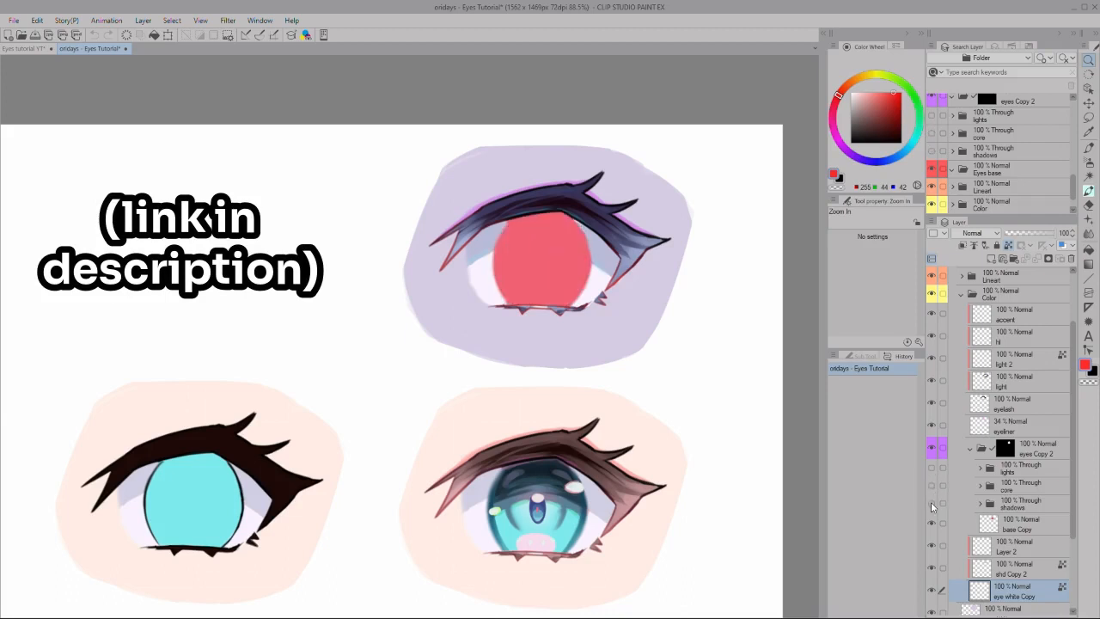
left_click(930, 503)
left_click(931, 485)
left_click(931, 469)
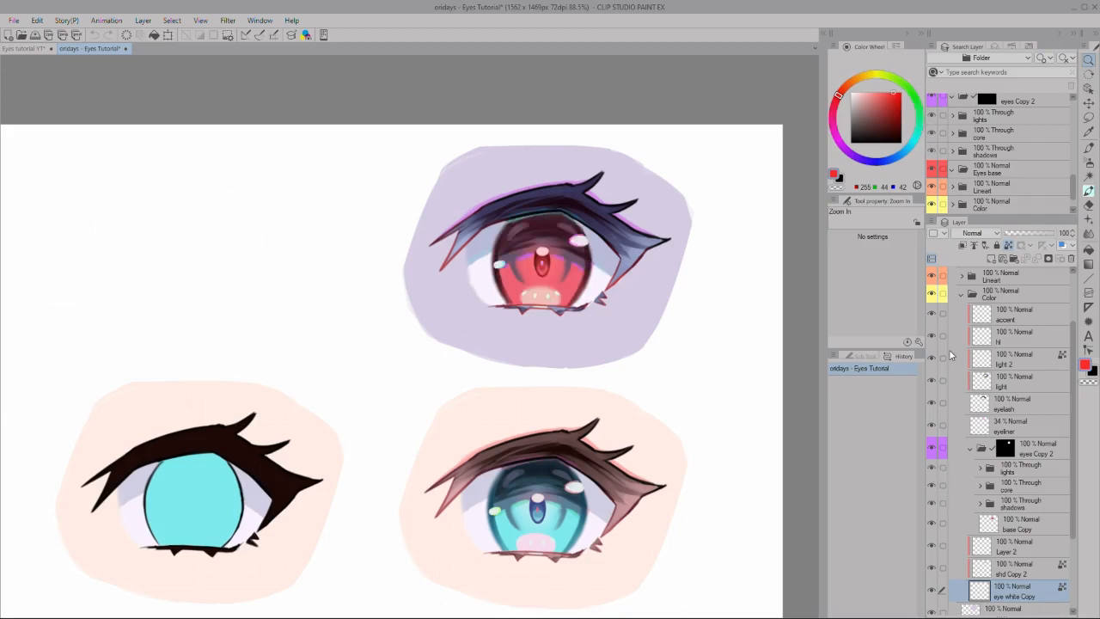
Step: Toggle the base layer in the Eyes base folder off and on to preview the practice eye's iris fill
left_click_drag(663, 428, 677, 344)
scroll(662, 396, "down", 5)
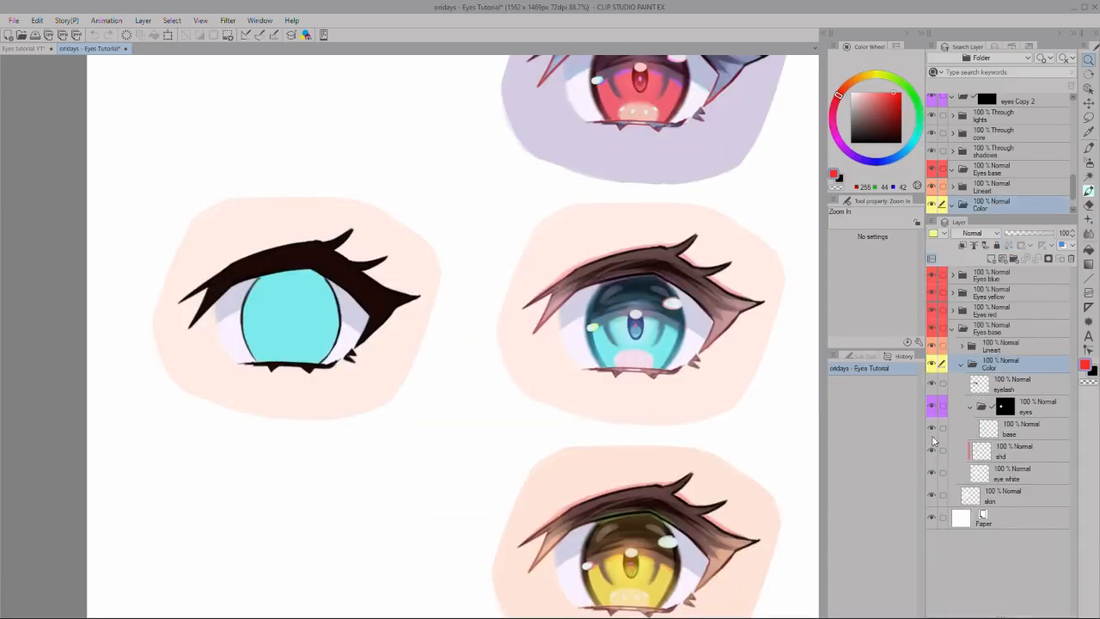
left_click(931, 429)
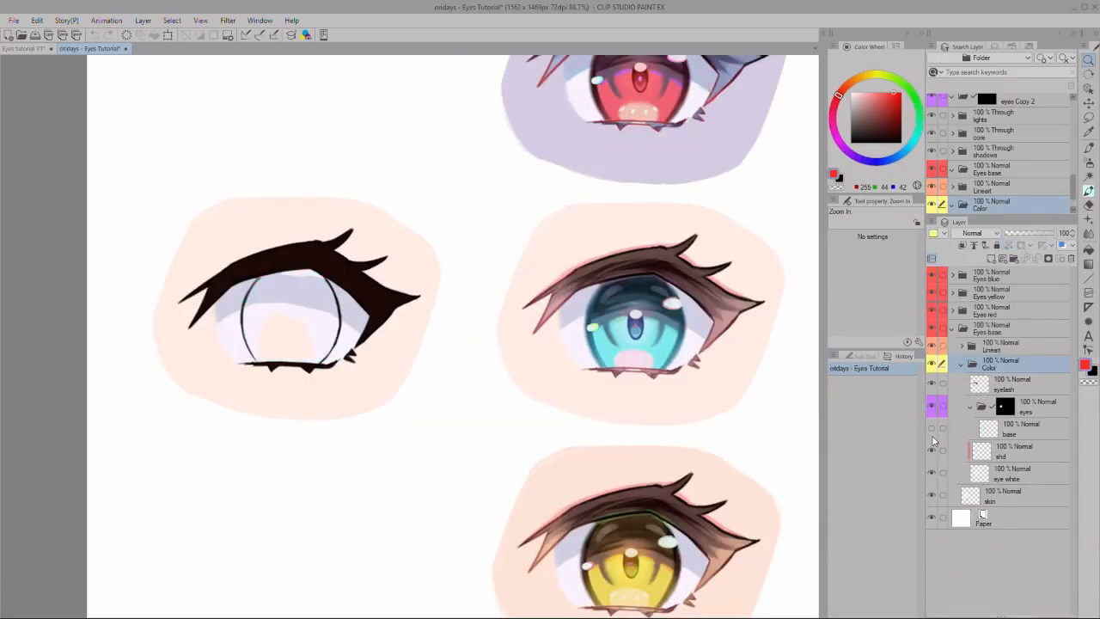
left_click(932, 429)
left_click(932, 430)
left_click(932, 430)
Step: Toggle the practice eye's eyelash and base layers off and on to check its lineart, leaving both shown
left_click(929, 384)
left_click(930, 385)
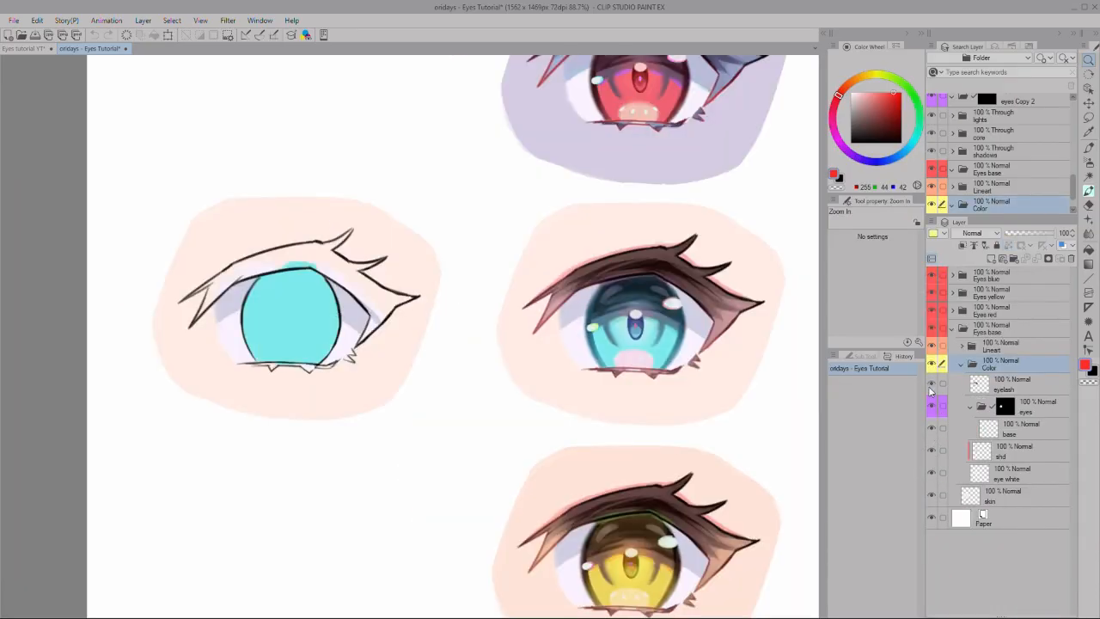
left_click(930, 385)
left_click(931, 385)
left_click(931, 385)
left_click(931, 428)
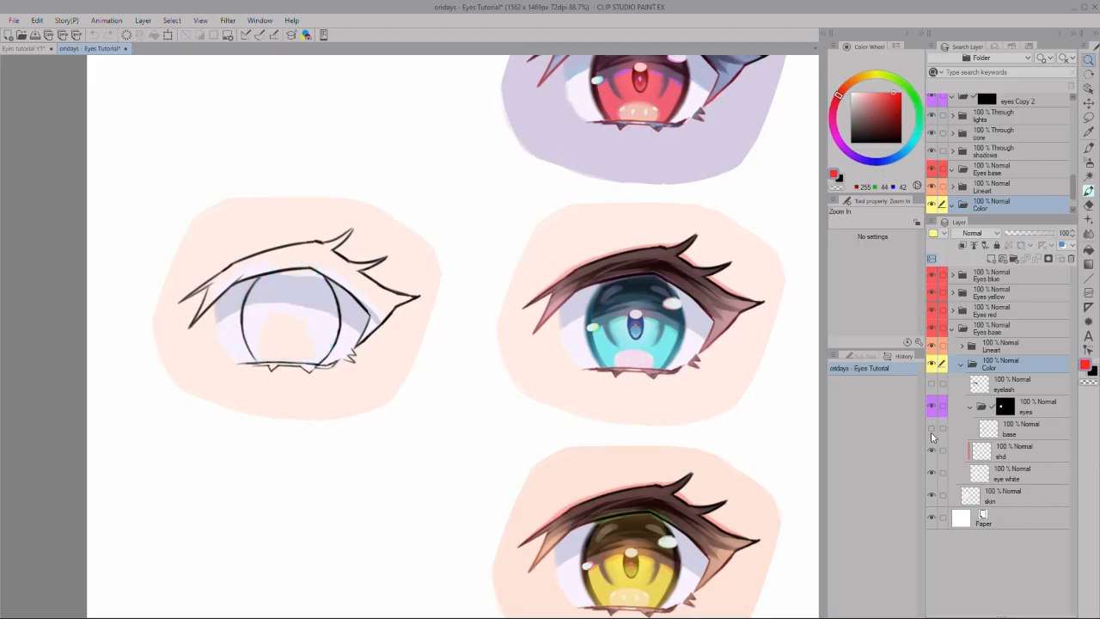
left_click(931, 429)
left_click(931, 384)
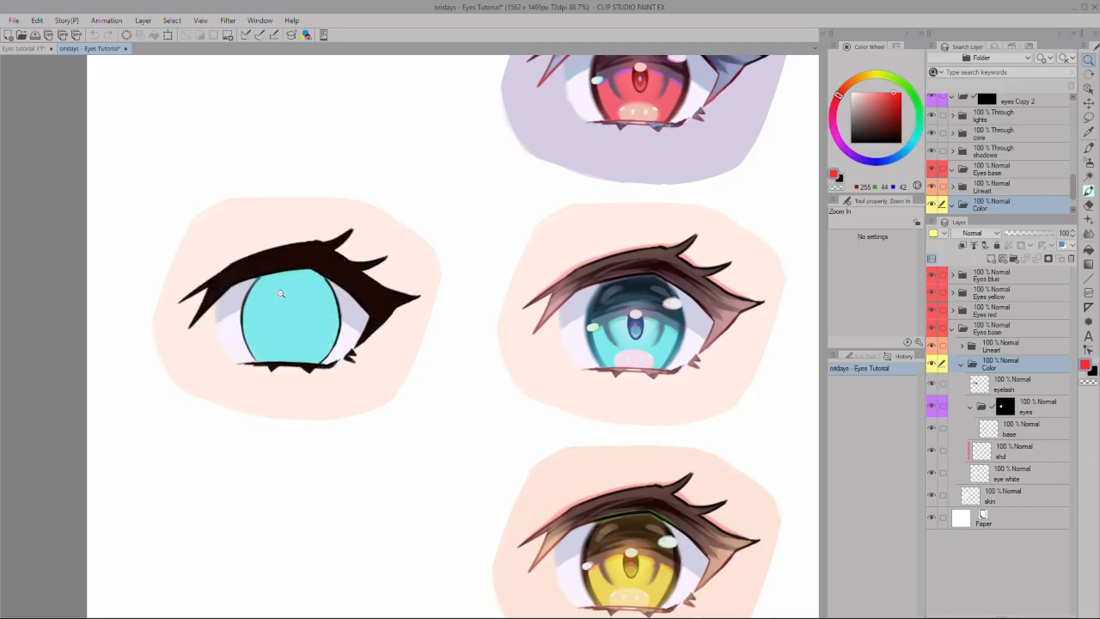
left_click_drag(640, 326, 616, 318)
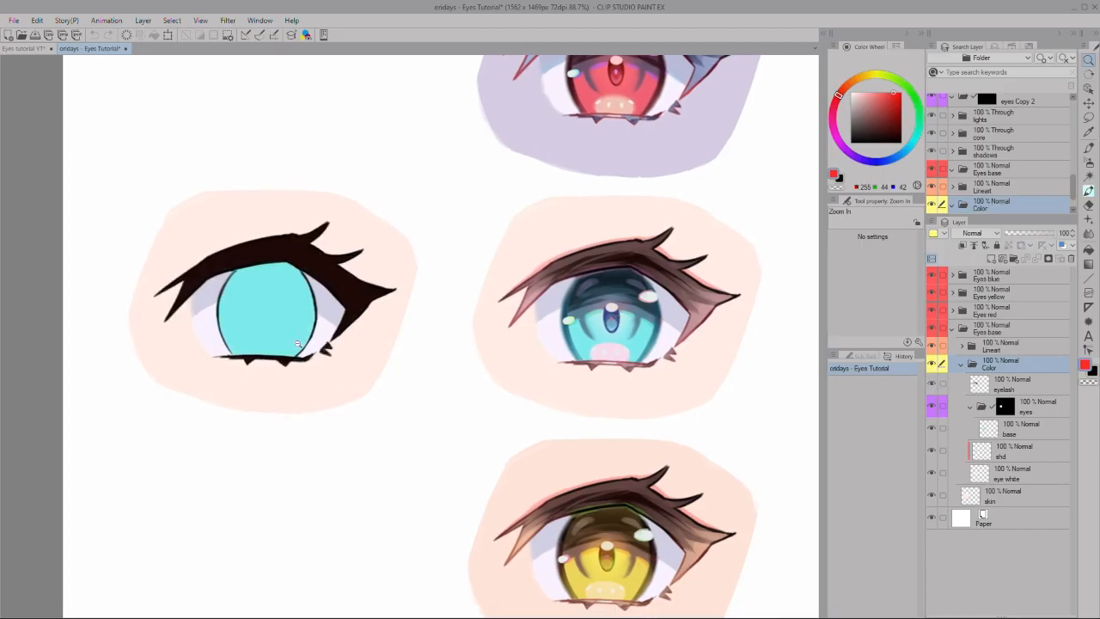
scroll(511, 323, "down", 2)
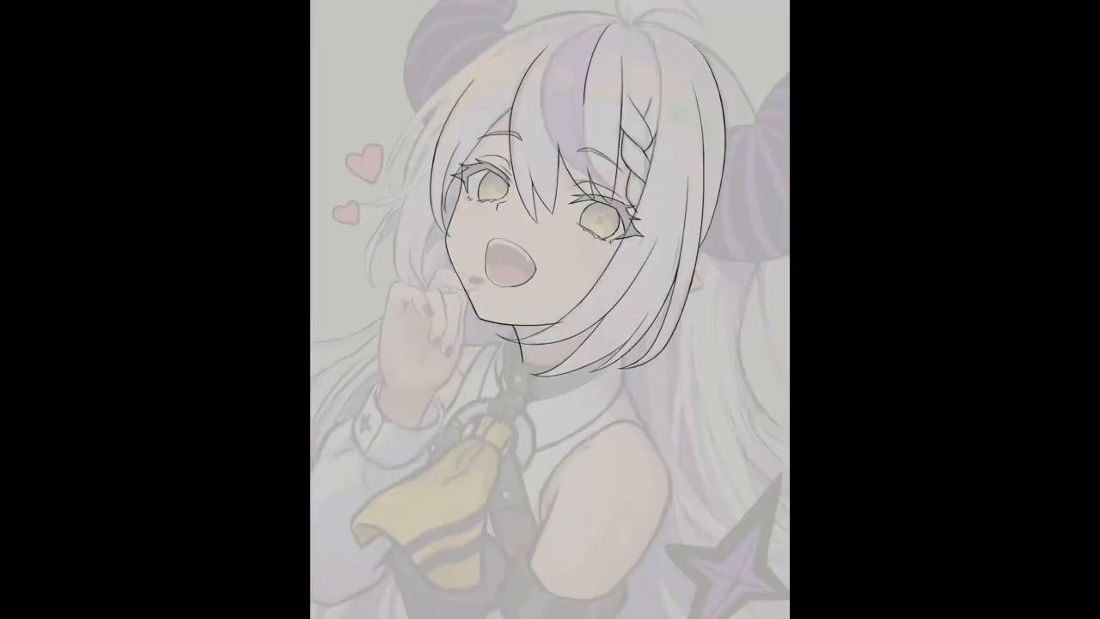